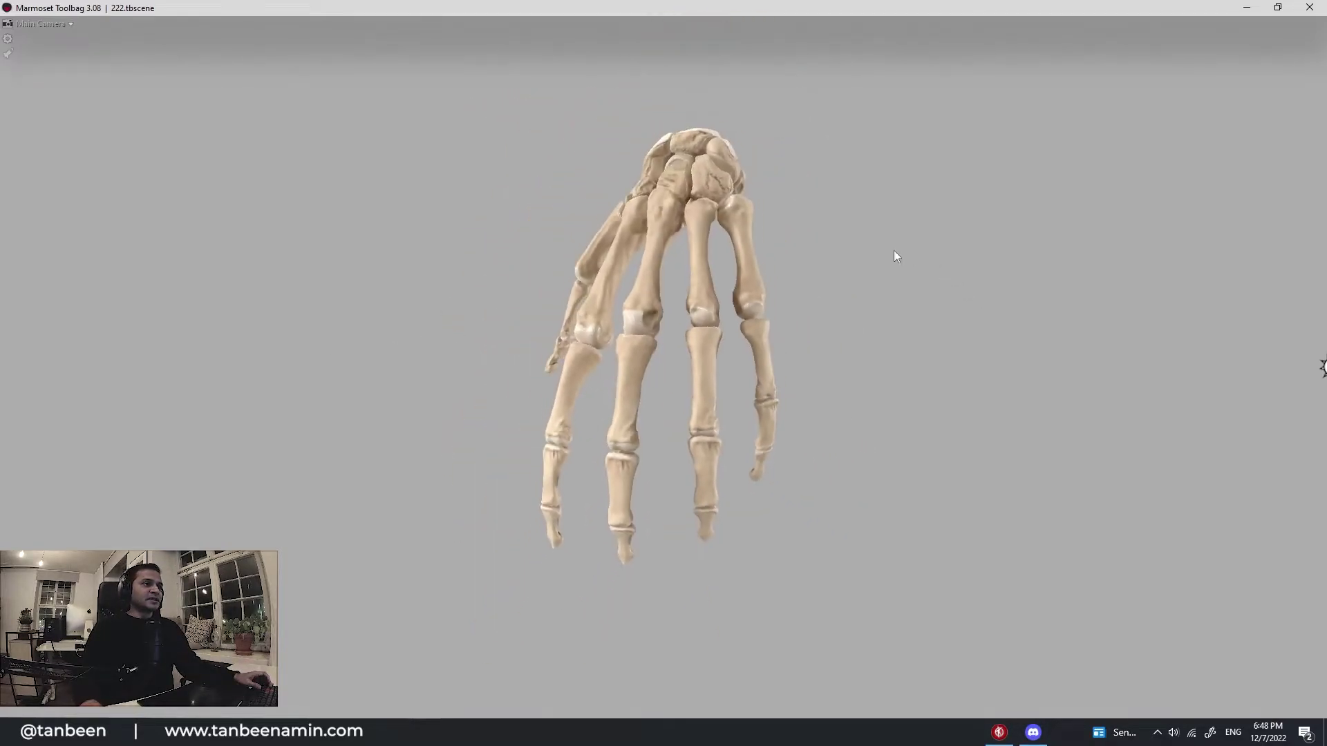
Step: Rename the skeleton's Material #20 to 'hand' and orbit to view the textured hand
{"action": "key", "text": "Tab"}
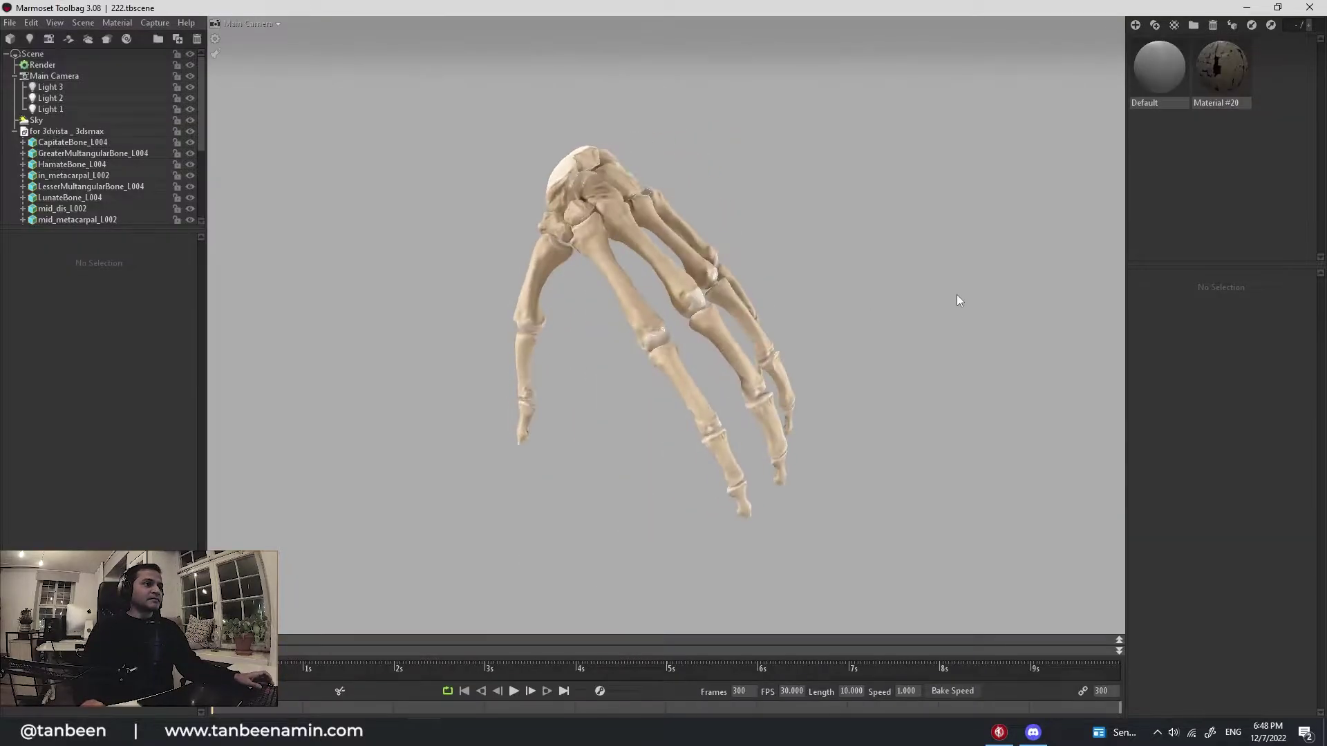
{"action": "left_click", "coordinate": [1218, 81]}
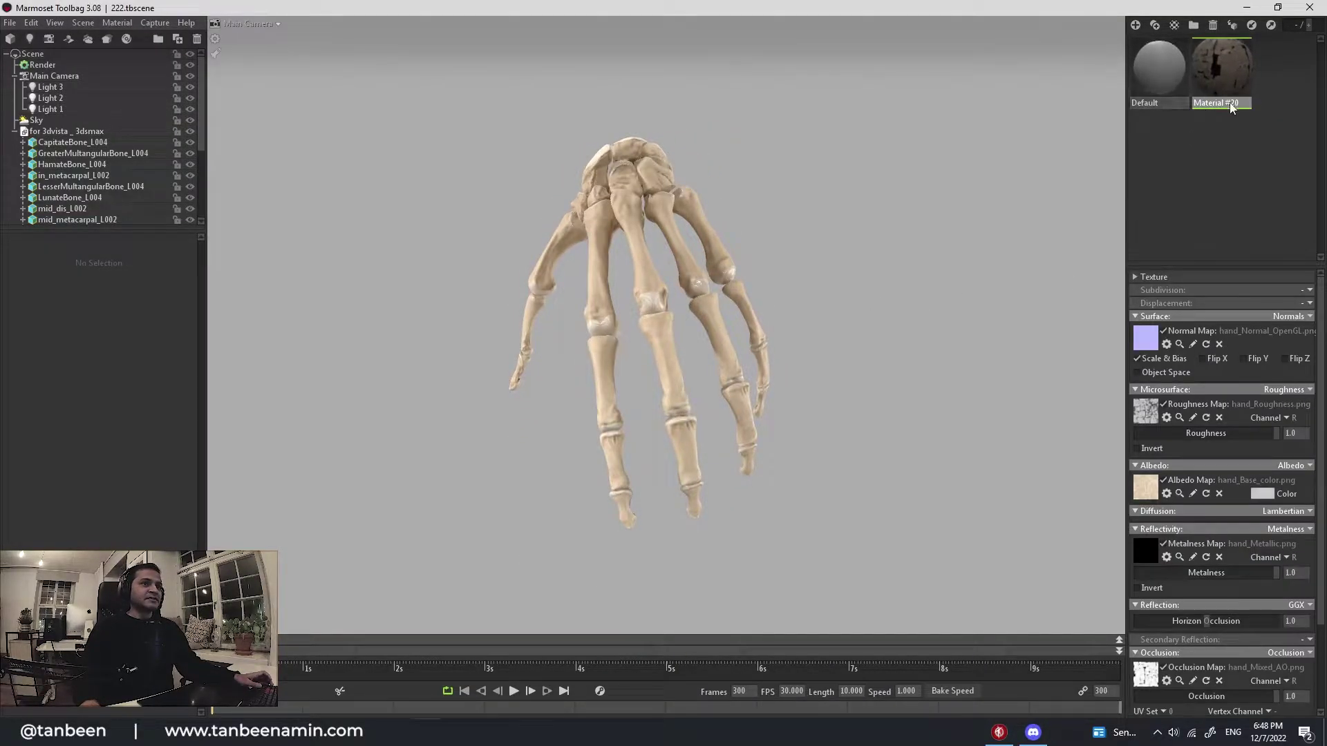
{"action": "type", "text": "hand"}
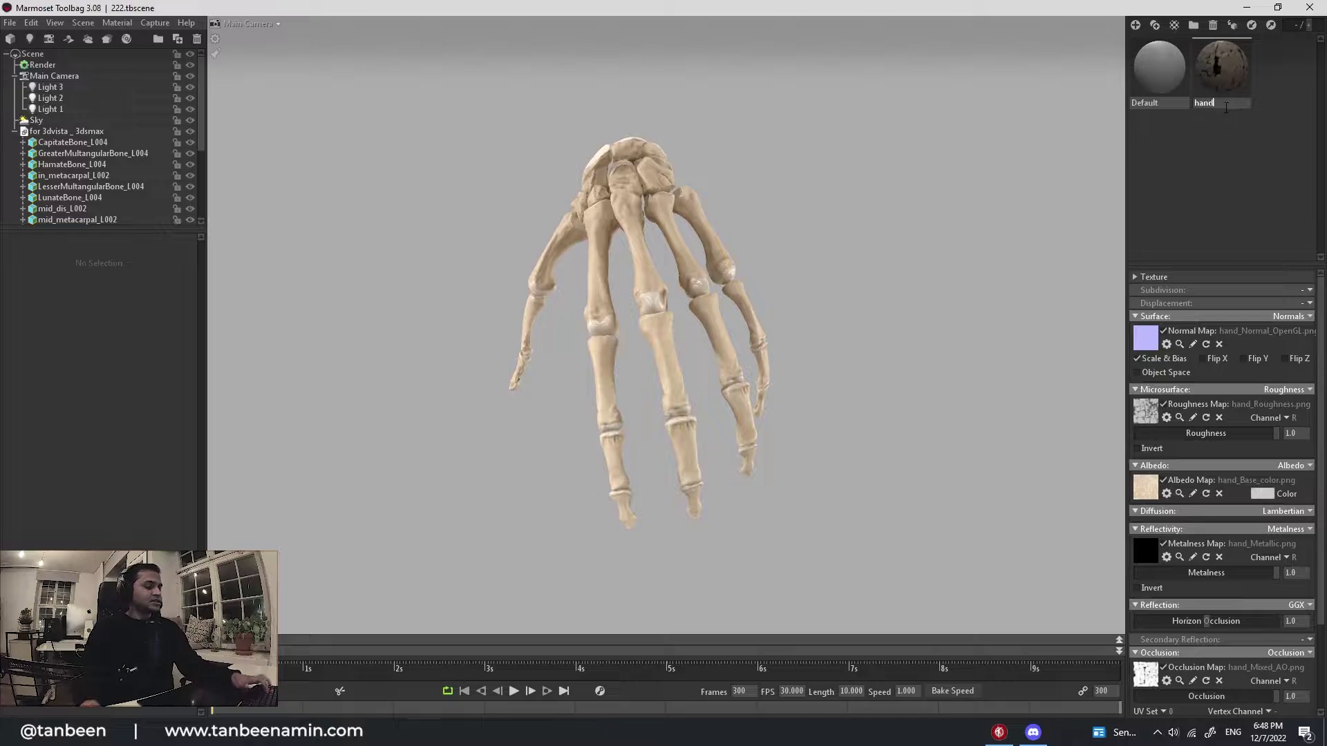
{"action": "key", "text": "Return"}
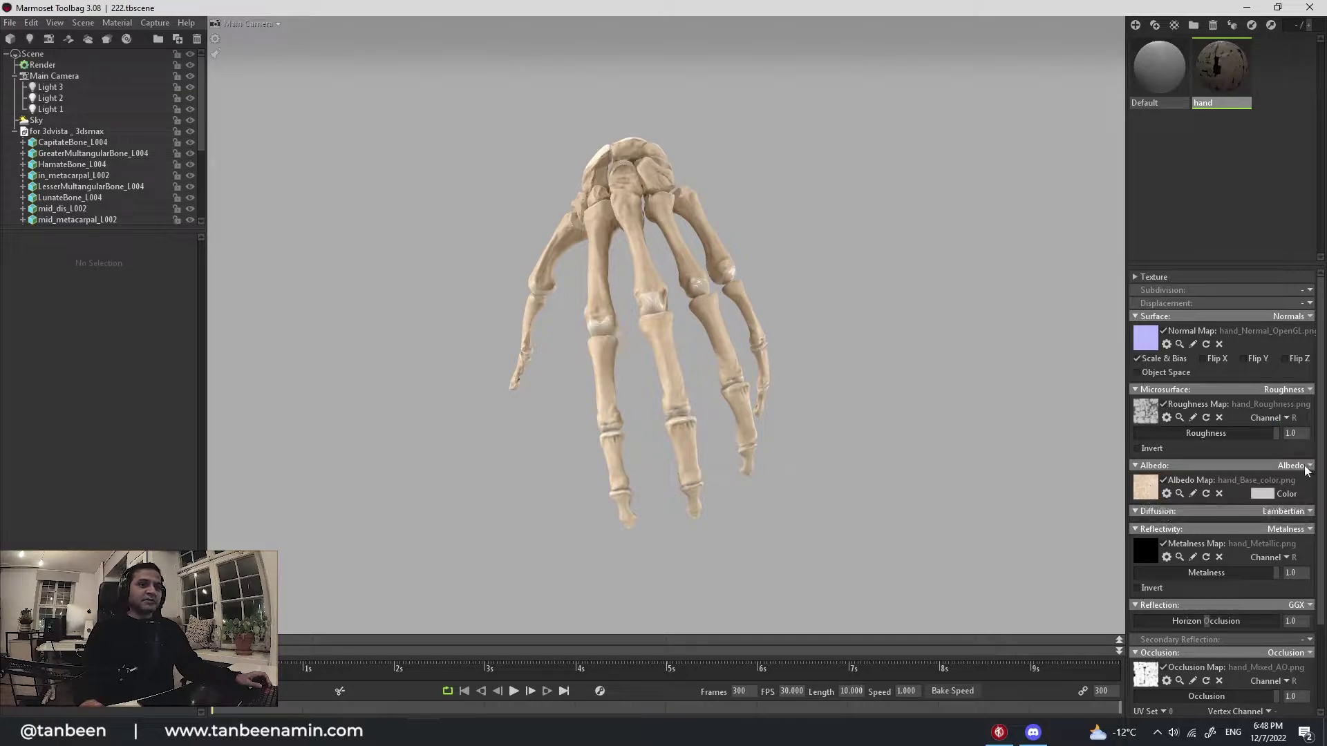
{"action": "scroll", "coordinate": [1322, 469], "scroll_direction": "down", "scroll_amount": 3}
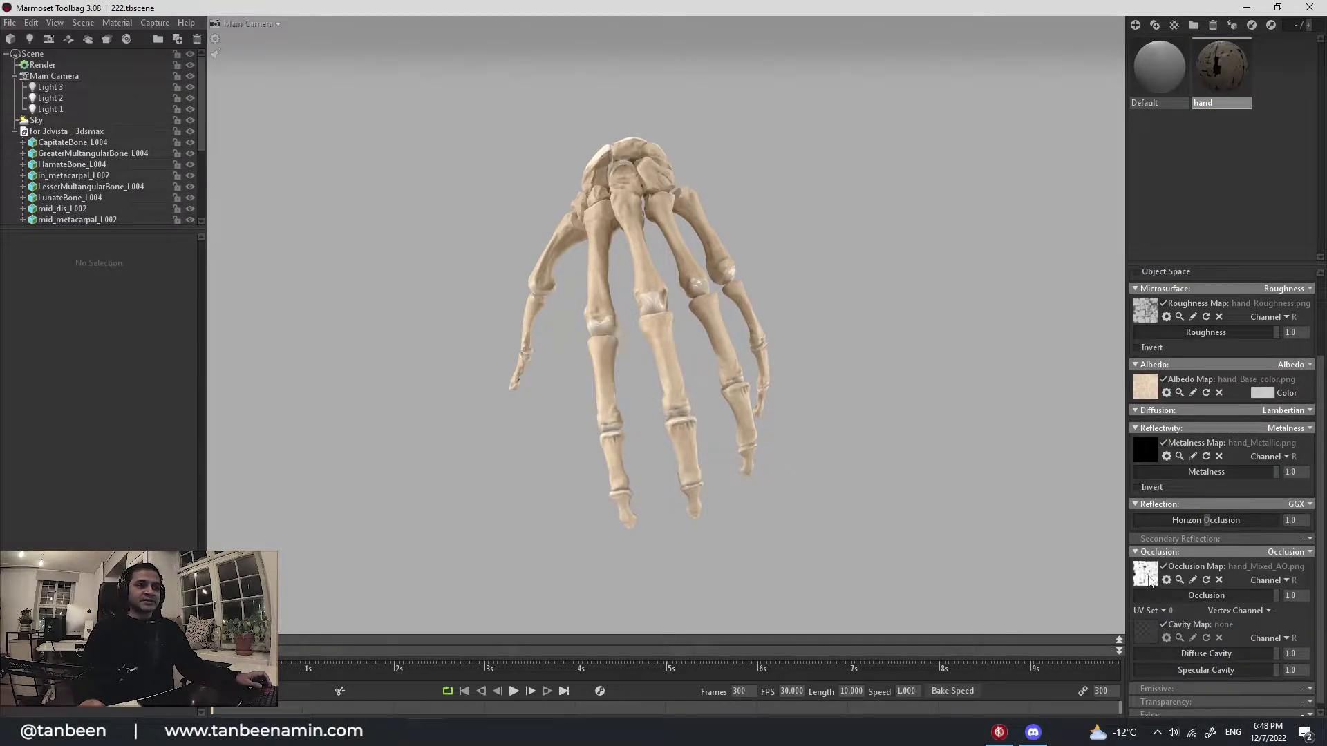
{"action": "left_click_drag", "start_coordinate": [944, 387], "coordinate": [859, 296]}
Step: Toggle the albedo map off and on, then select the carpal bones Capitate through Triquetral
{"action": "left_click", "coordinate": [1164, 380]}
{"action": "left_click", "coordinate": [1164, 380]}
{"action": "left_click_drag", "start_coordinate": [851, 207], "coordinate": [867, 201]}
{"action": "left_click", "coordinate": [82, 143]}
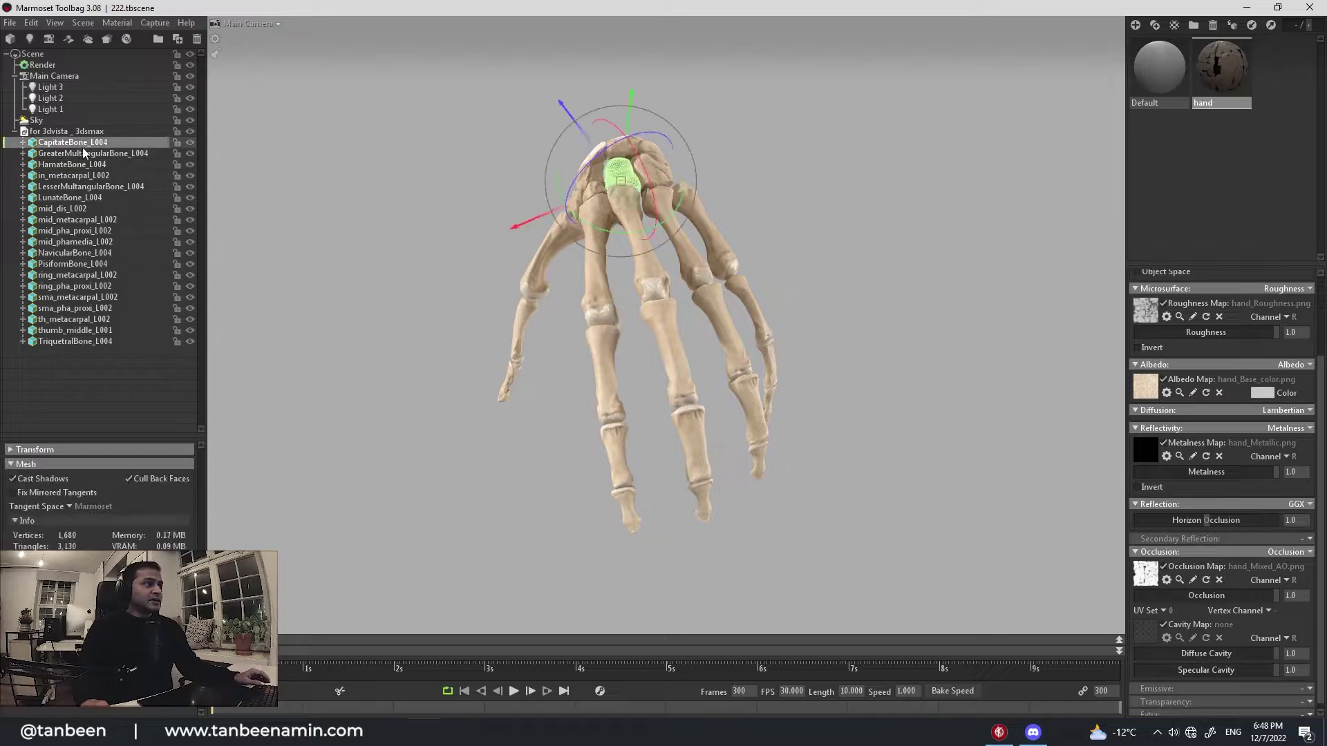
{"action": "left_click", "coordinate": [84, 340], "text": "shift"}
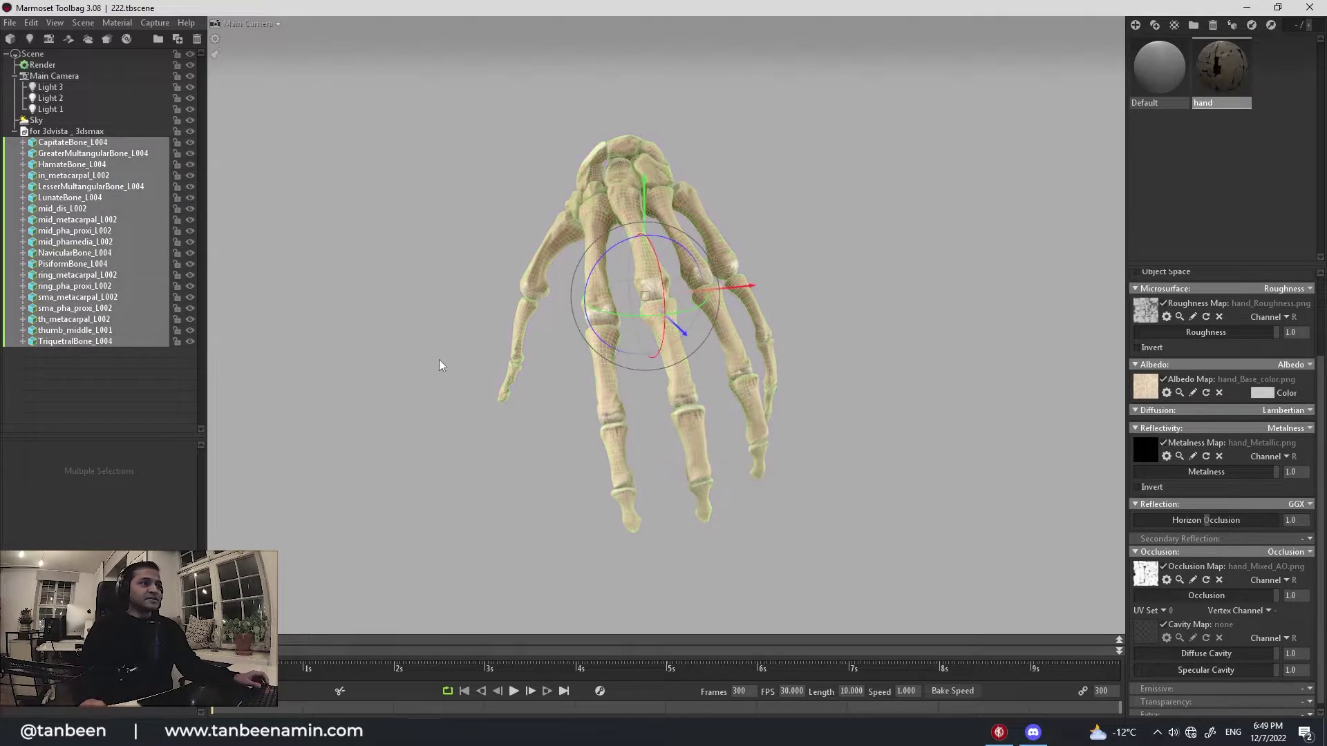
{"action": "left_click_drag", "start_coordinate": [438, 359], "coordinate": [483, 341]}
{"action": "left_click", "coordinate": [101, 190]}
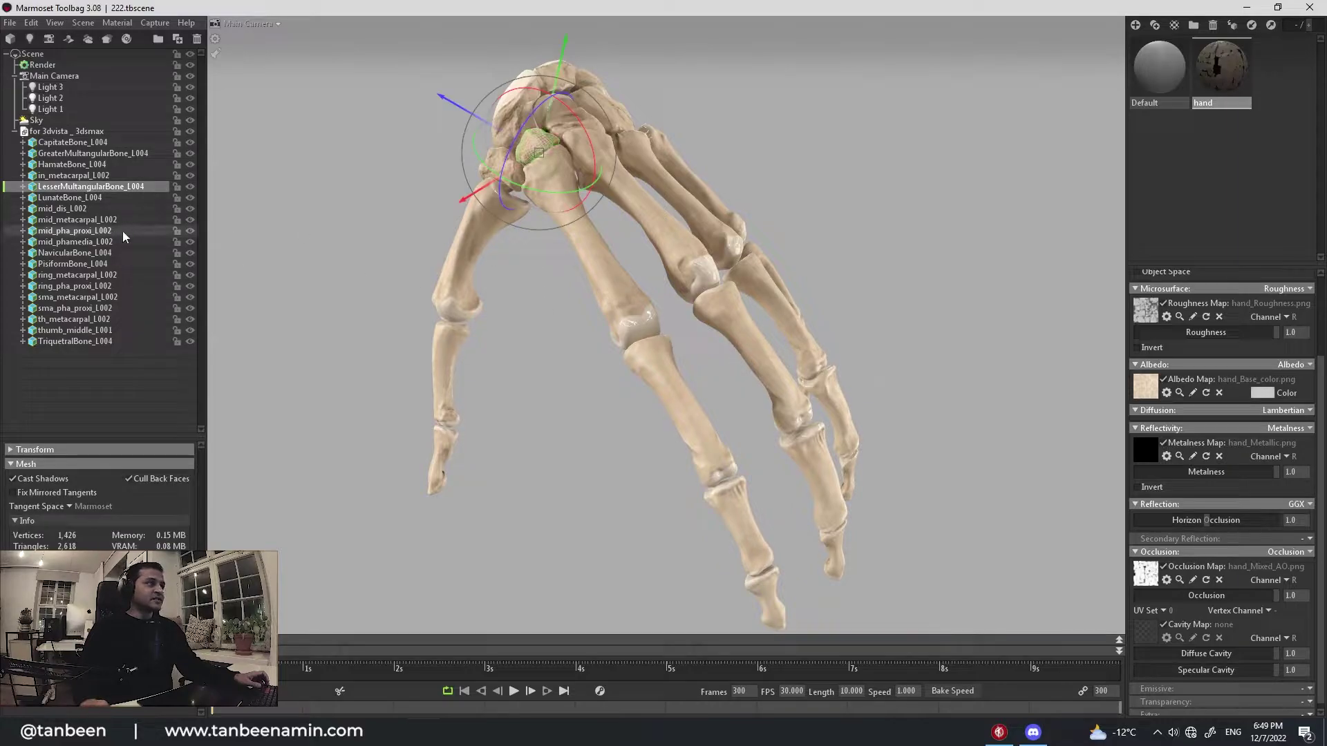
Step: Select individual metacarpal and finger bones in the viewport, then clear the selection
{"action": "left_click", "coordinate": [698, 290]}
{"action": "left_click", "coordinate": [582, 243]}
{"action": "left_click_drag", "start_coordinate": [675, 389], "coordinate": [669, 225]}
{"action": "left_click", "coordinate": [669, 225]}
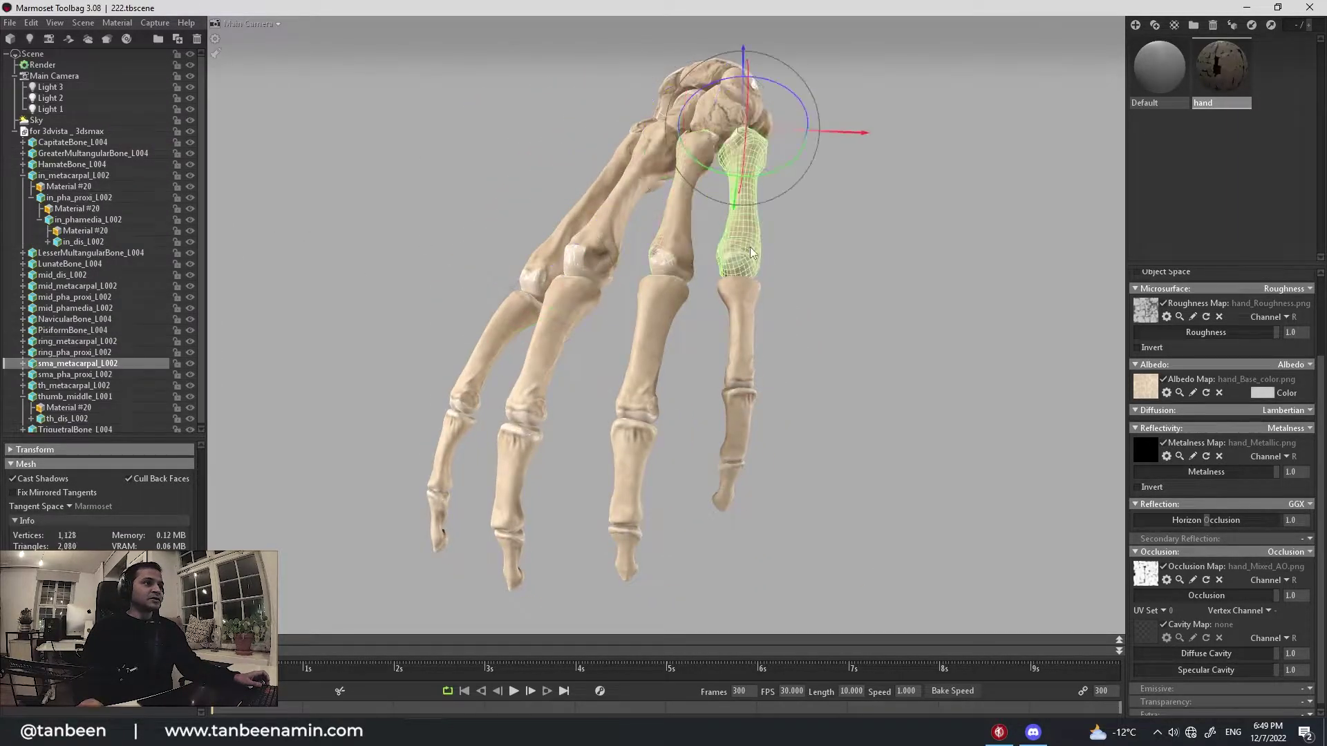
{"action": "left_click", "coordinate": [743, 298]}
{"action": "left_click", "coordinate": [666, 394]}
{"action": "left_click", "coordinate": [646, 380]}
{"action": "left_click_drag", "start_coordinate": [646, 380], "coordinate": [731, 309]}
Step: Select the whole hand group, deselect everything and return to a full-window frontal view
{"action": "left_click", "coordinate": [66, 130]}
{"action": "left_click", "coordinate": [118, 392]}
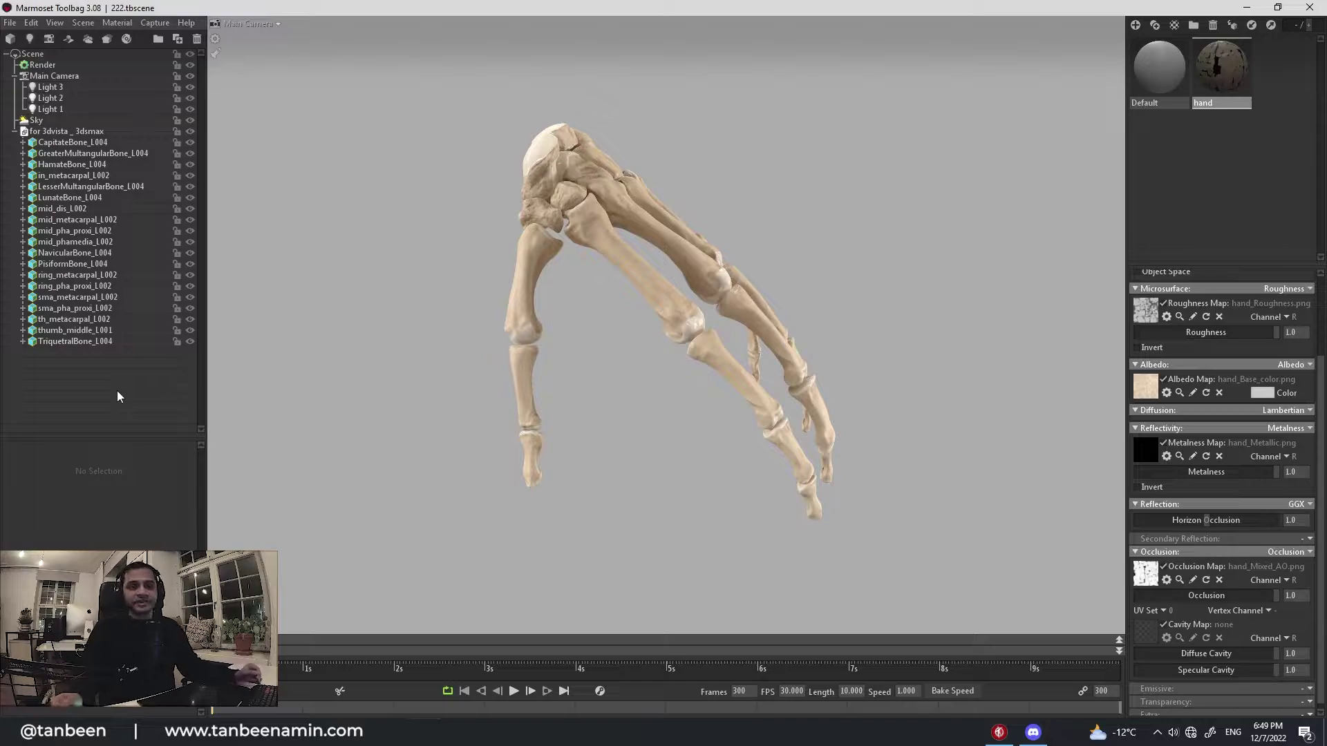
{"action": "left_click_drag", "start_coordinate": [553, 498], "coordinate": [925, 500]}
{"action": "key", "text": "Tab"}
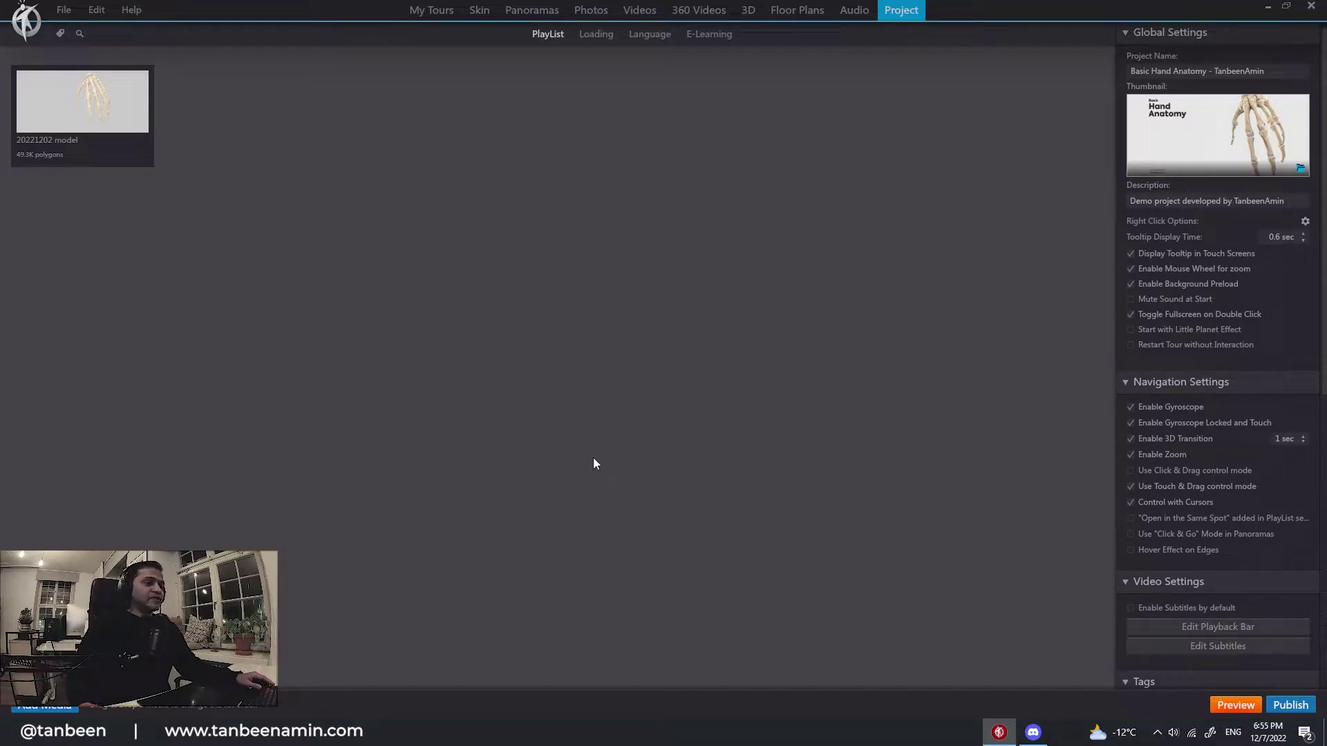
{"action": "left_click", "coordinate": [67, 706]}
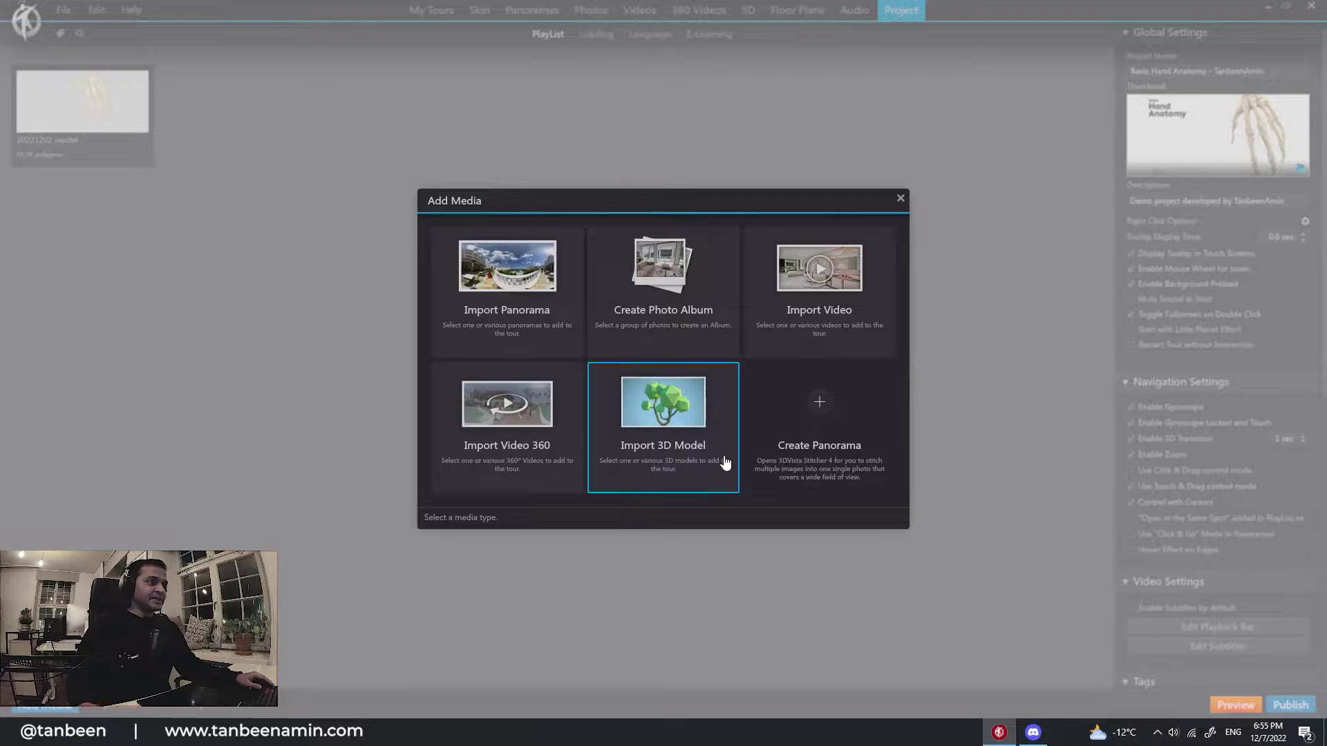
{"action": "left_click", "coordinate": [679, 442]}
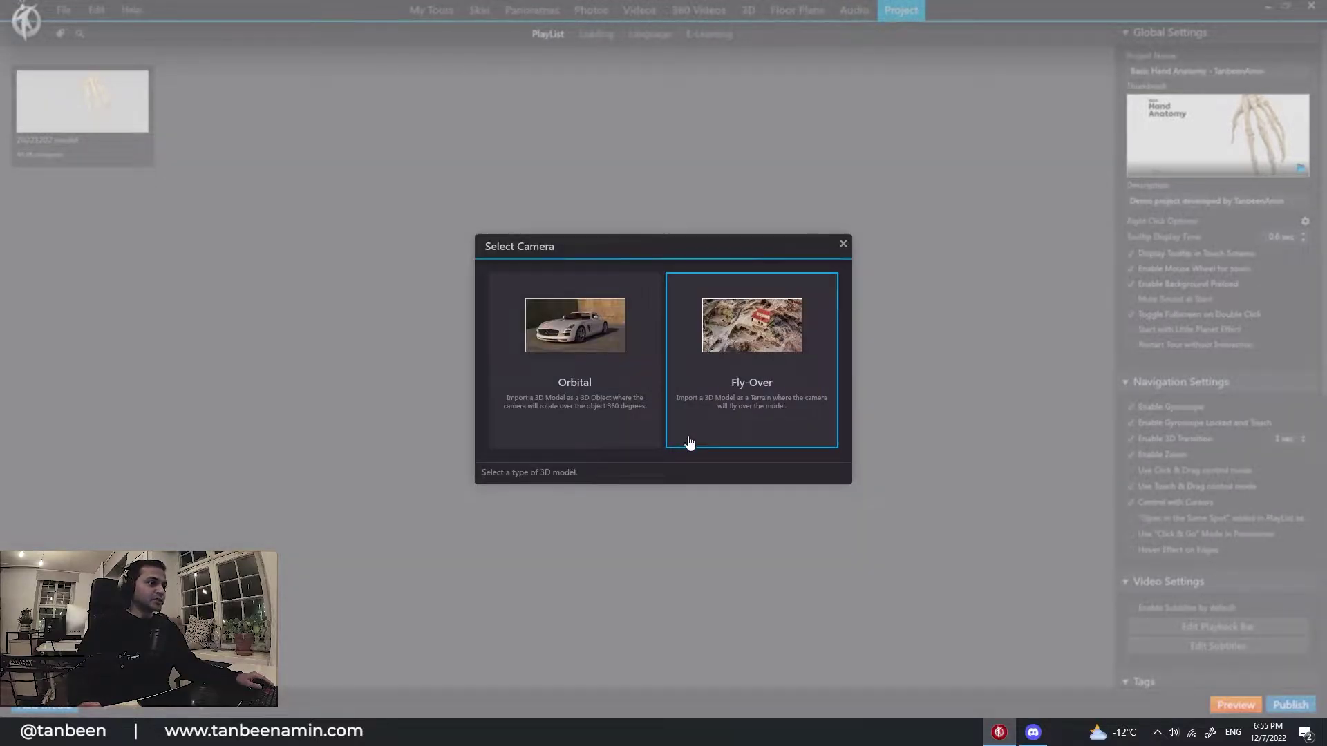
{"action": "left_click", "coordinate": [591, 359]}
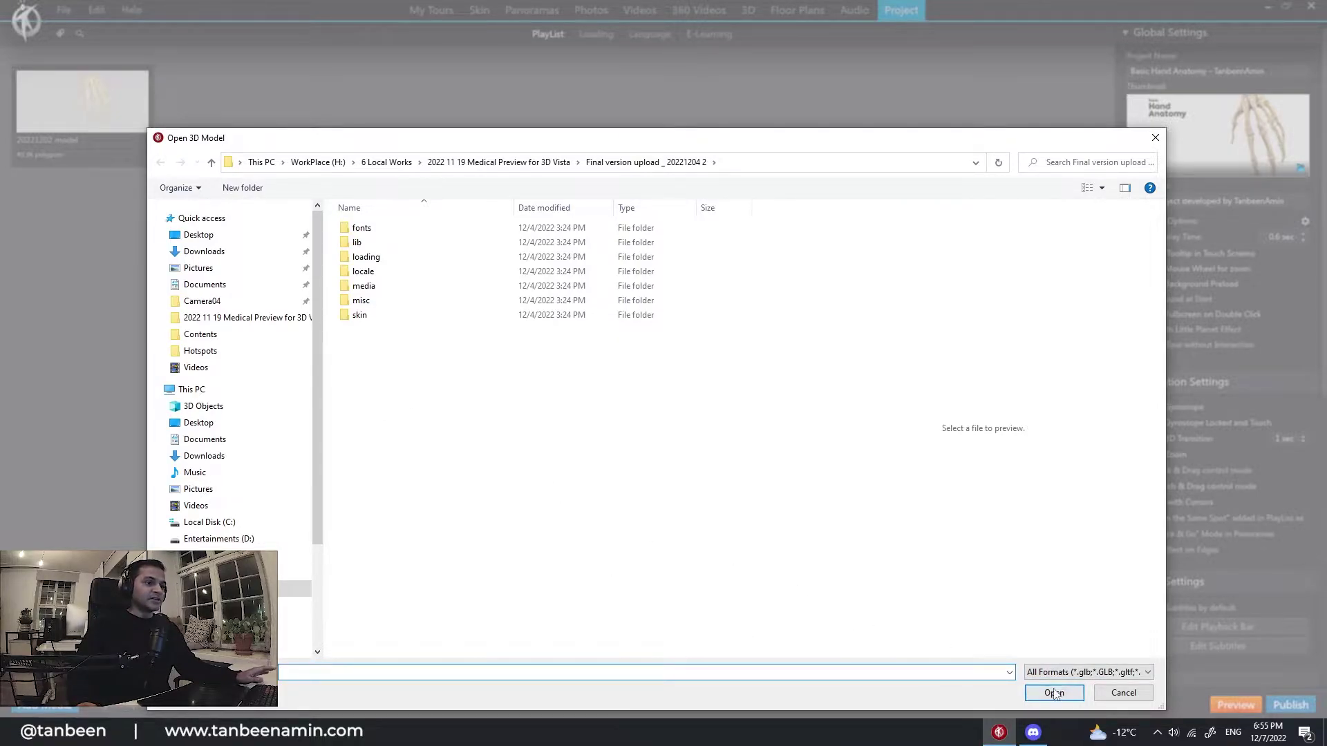
{"action": "left_click", "coordinate": [1103, 695]}
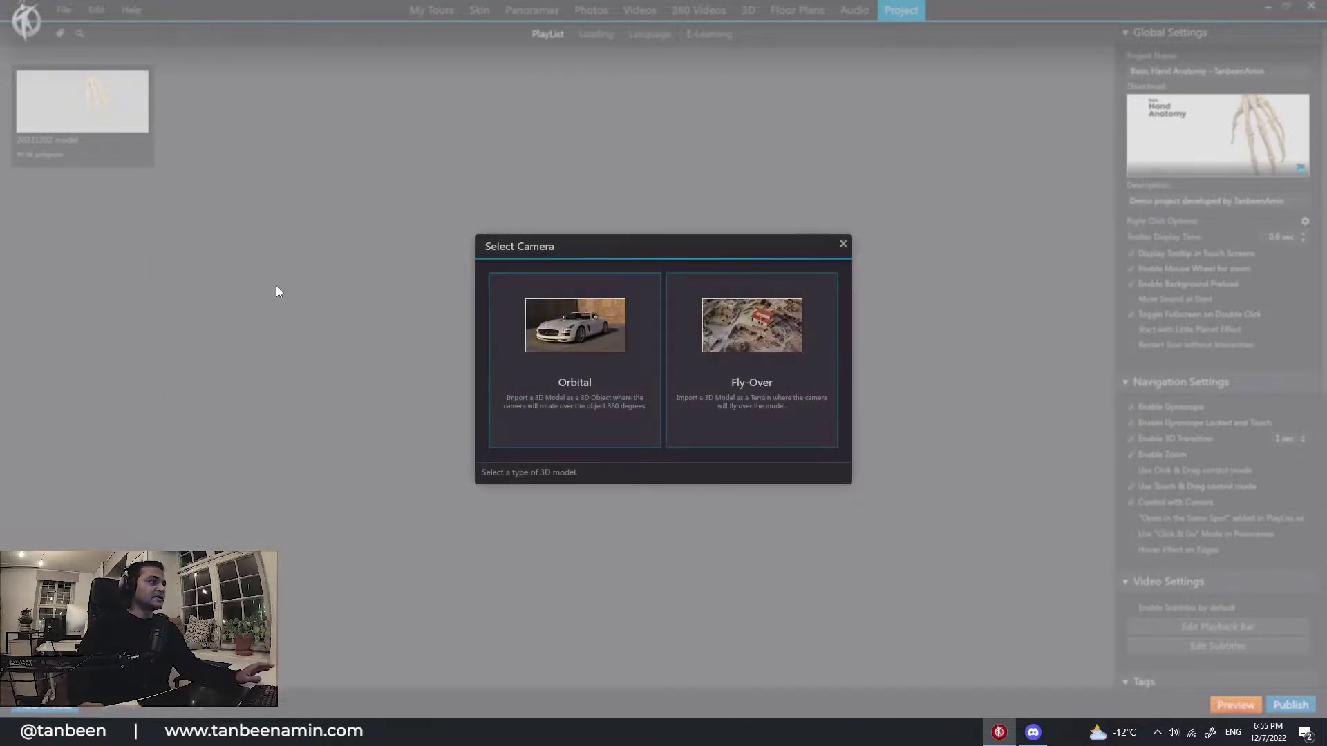
Step: Dismiss the camera prompt and open the 20221202 hand model for editing
{"action": "left_click", "coordinate": [843, 246]}
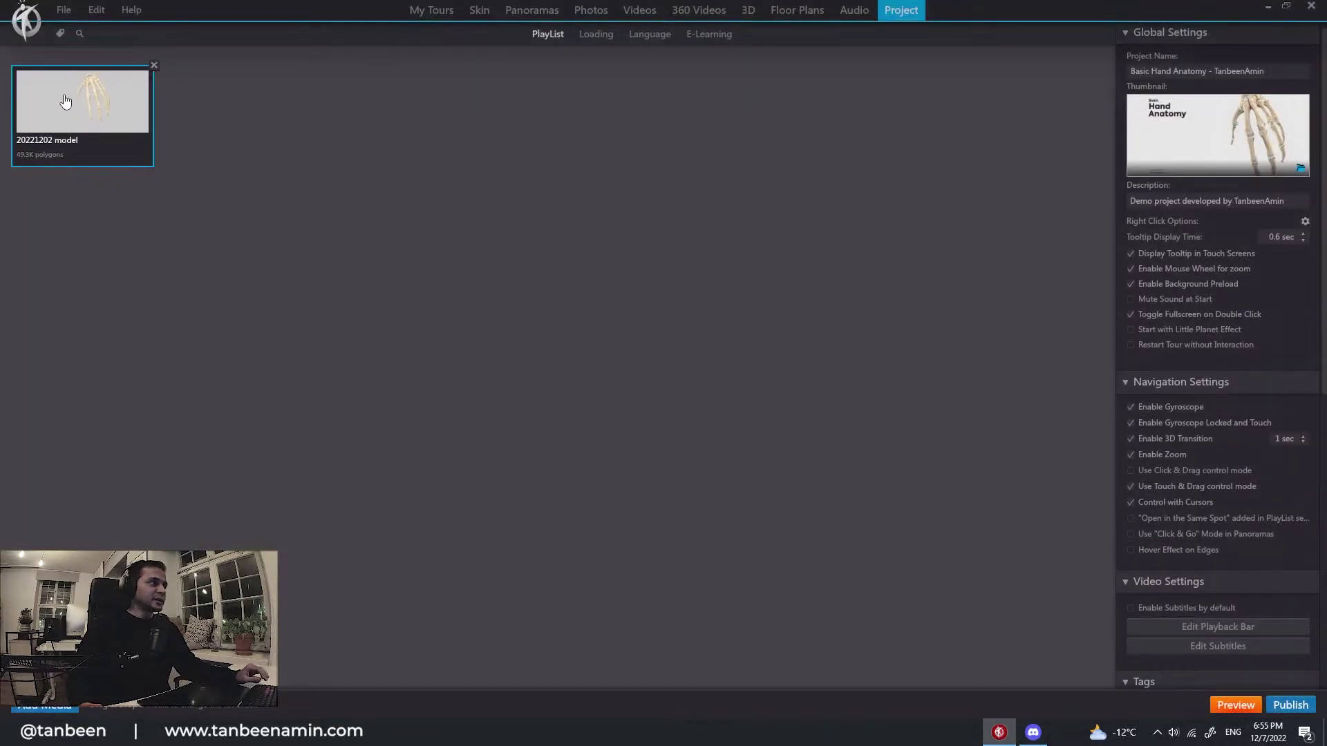
{"action": "double_click", "coordinate": [95, 112]}
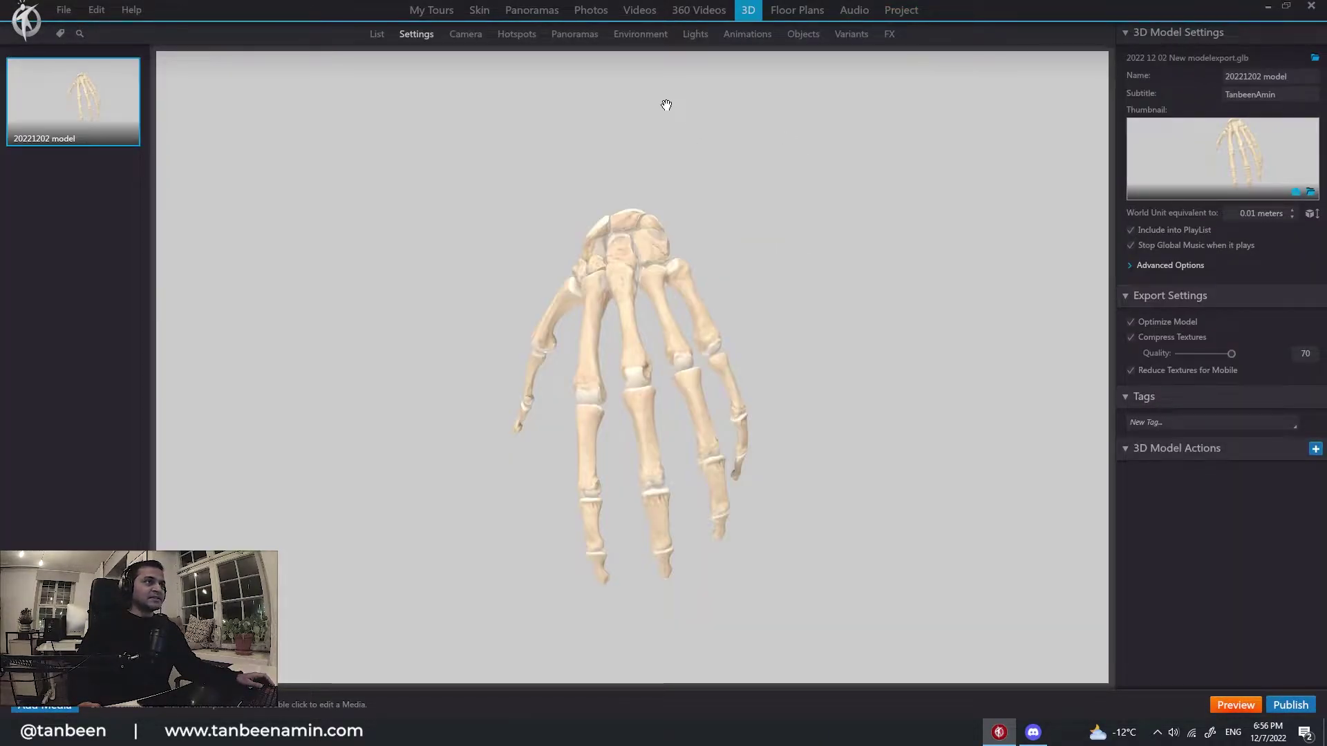
{"action": "left_click_drag", "start_coordinate": [765, 161], "coordinate": [795, 249]}
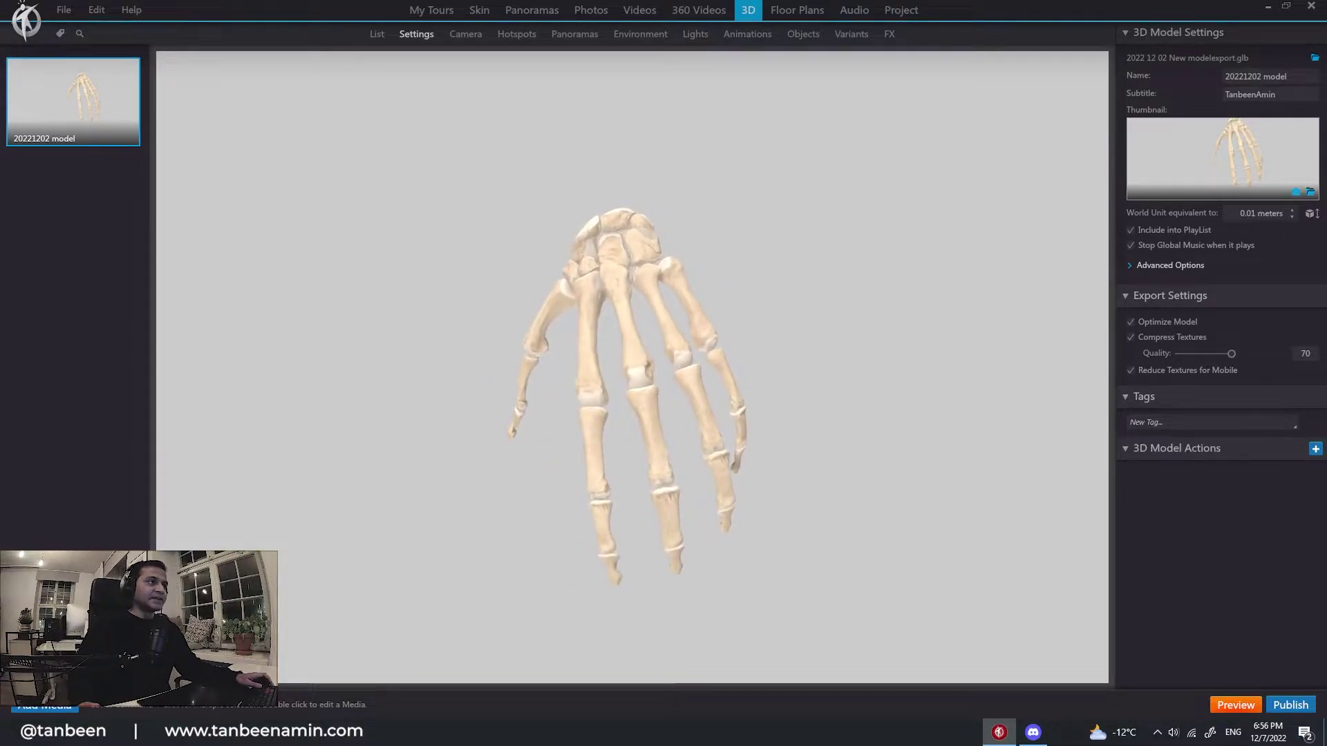
Step: Set the environment background to red, then back to light grey CCCCCC
{"action": "left_click", "coordinate": [641, 34]}
{"action": "left_click_drag", "start_coordinate": [809, 201], "coordinate": [726, 214]}
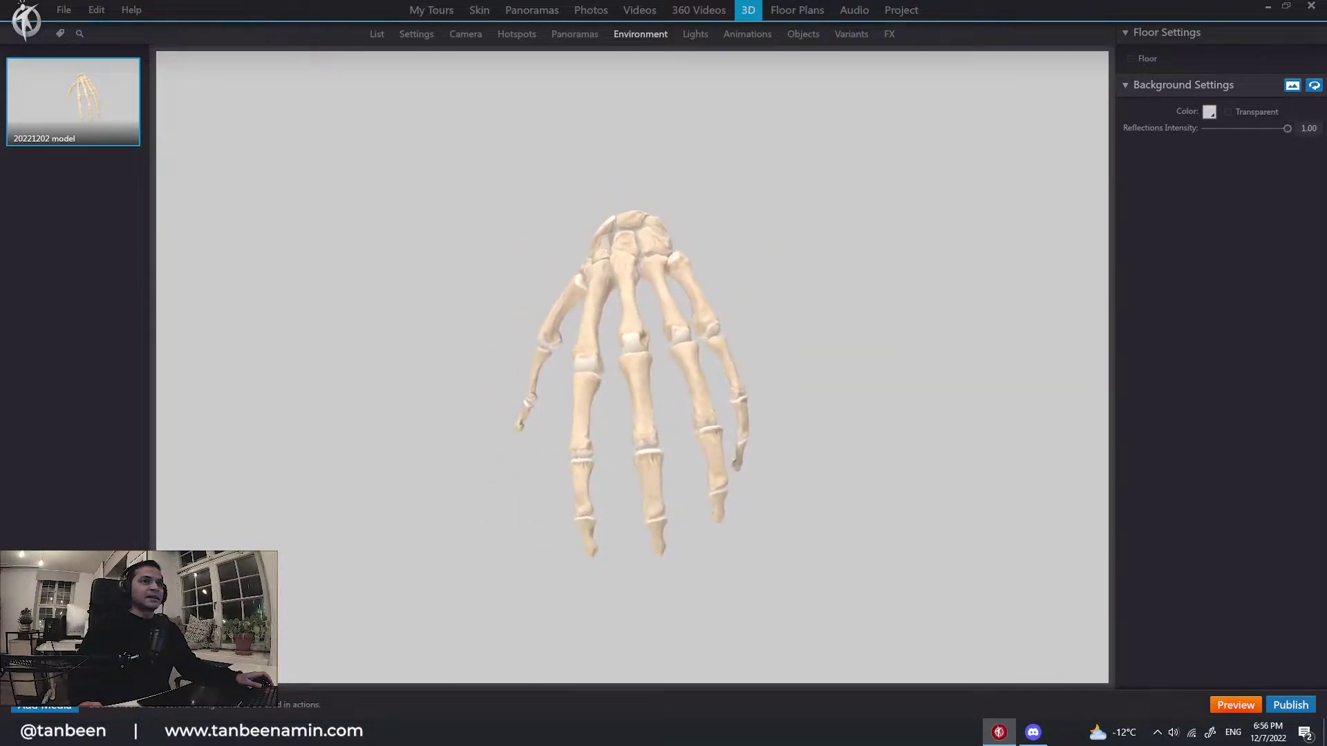
{"action": "left_click", "coordinate": [1210, 113]}
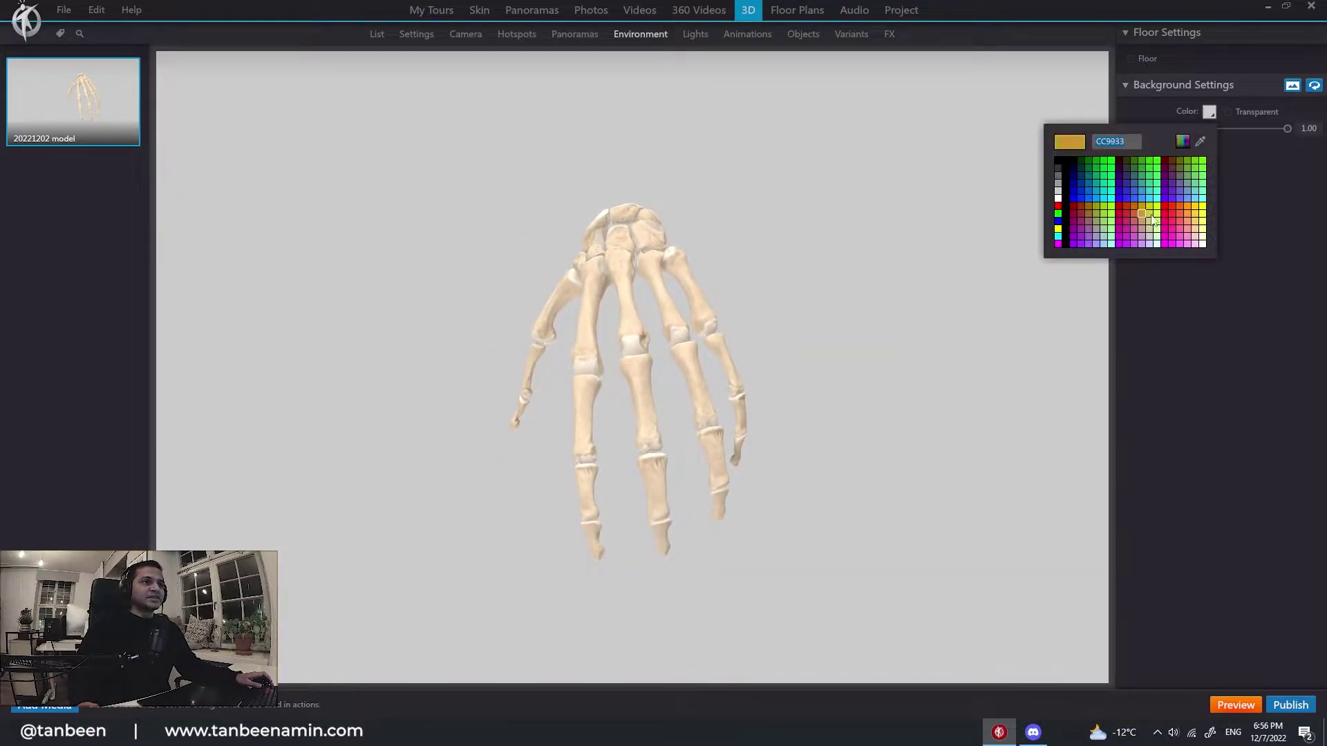
{"action": "left_click", "coordinate": [1171, 214]}
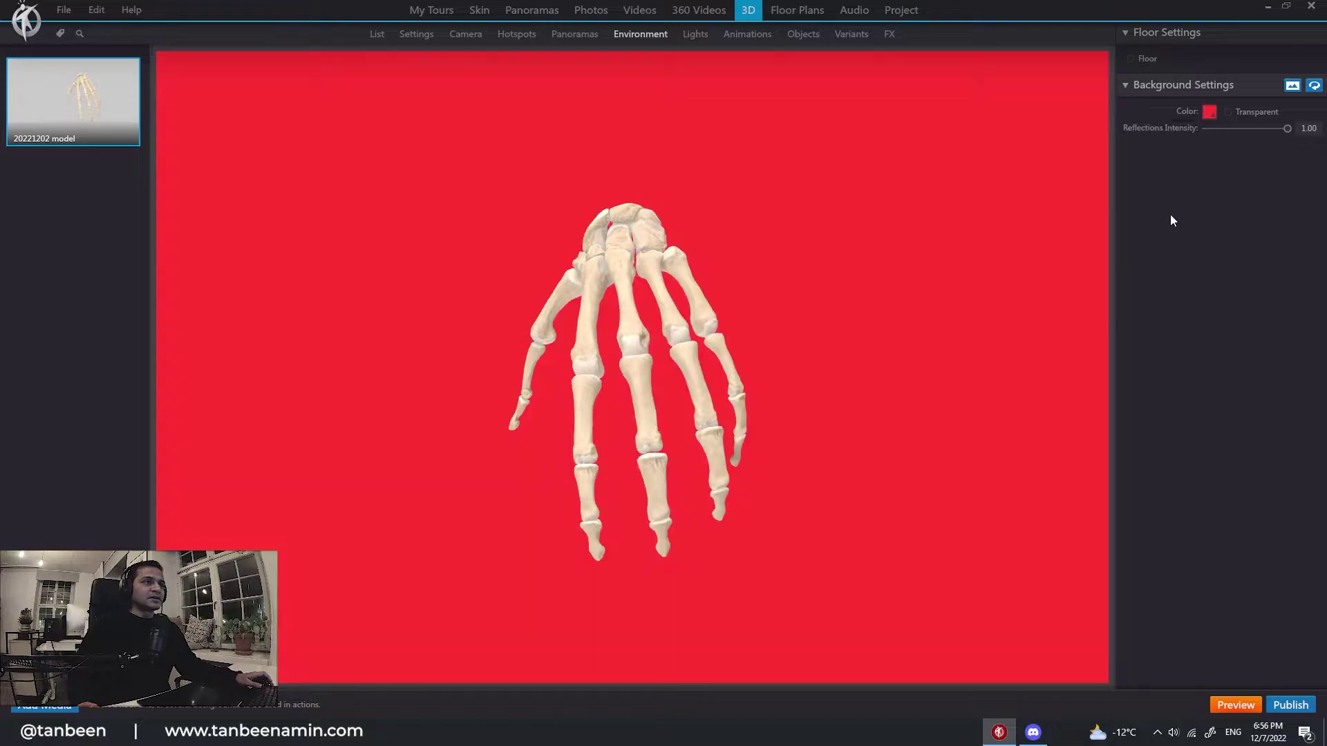
{"action": "left_click", "coordinate": [1210, 113]}
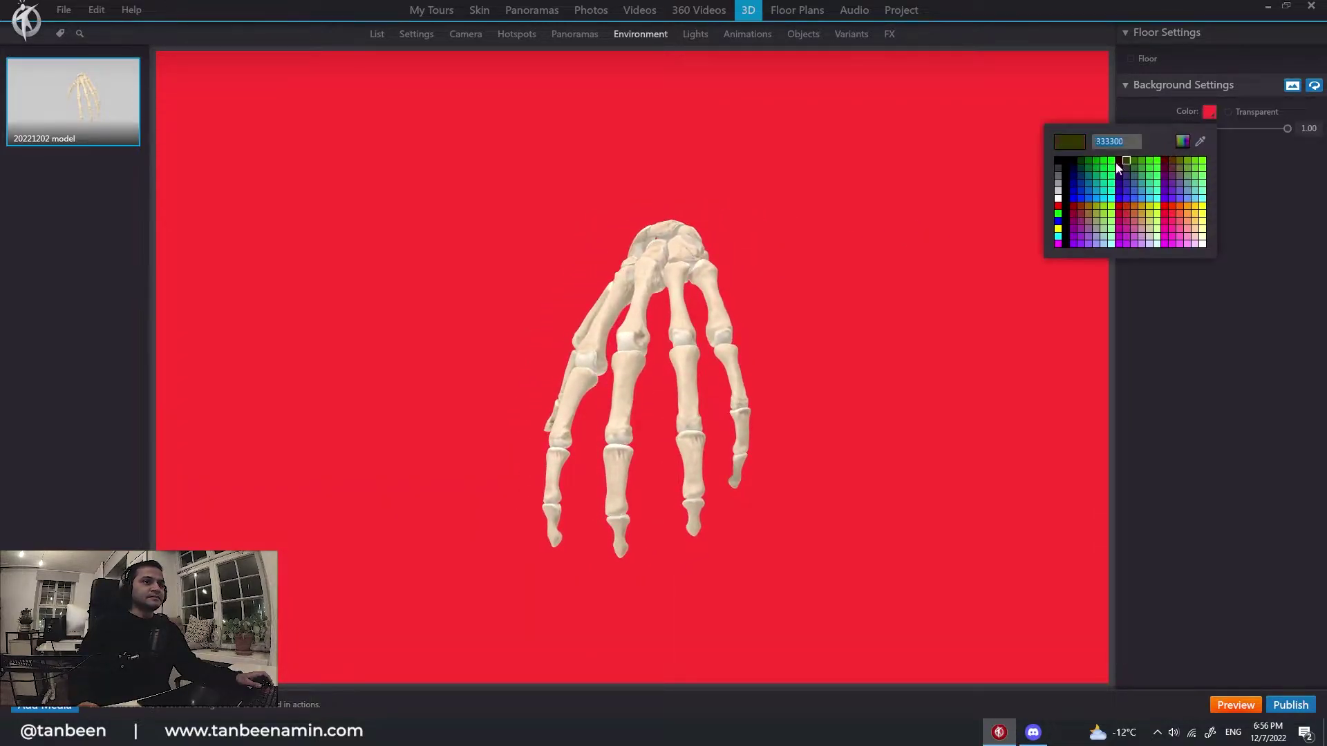
{"action": "left_click", "coordinate": [1058, 192]}
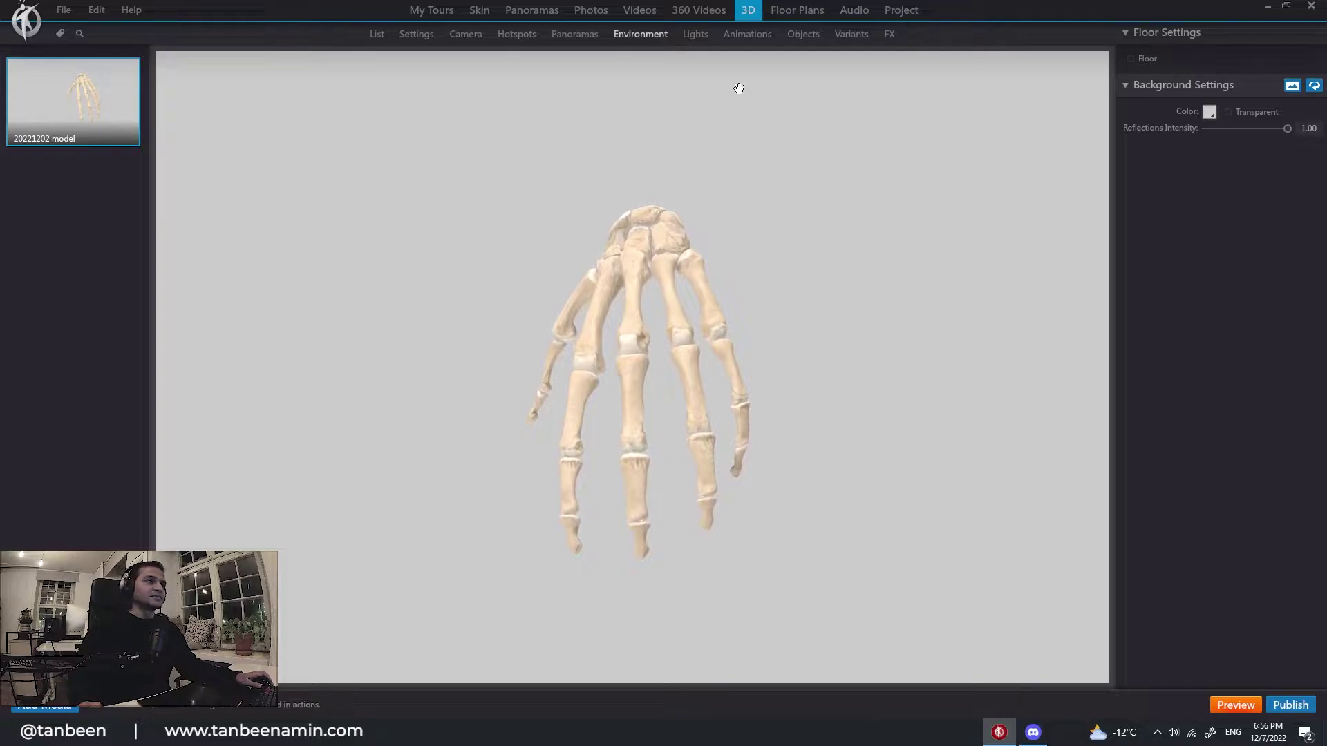
{"action": "left_click", "coordinate": [696, 35]}
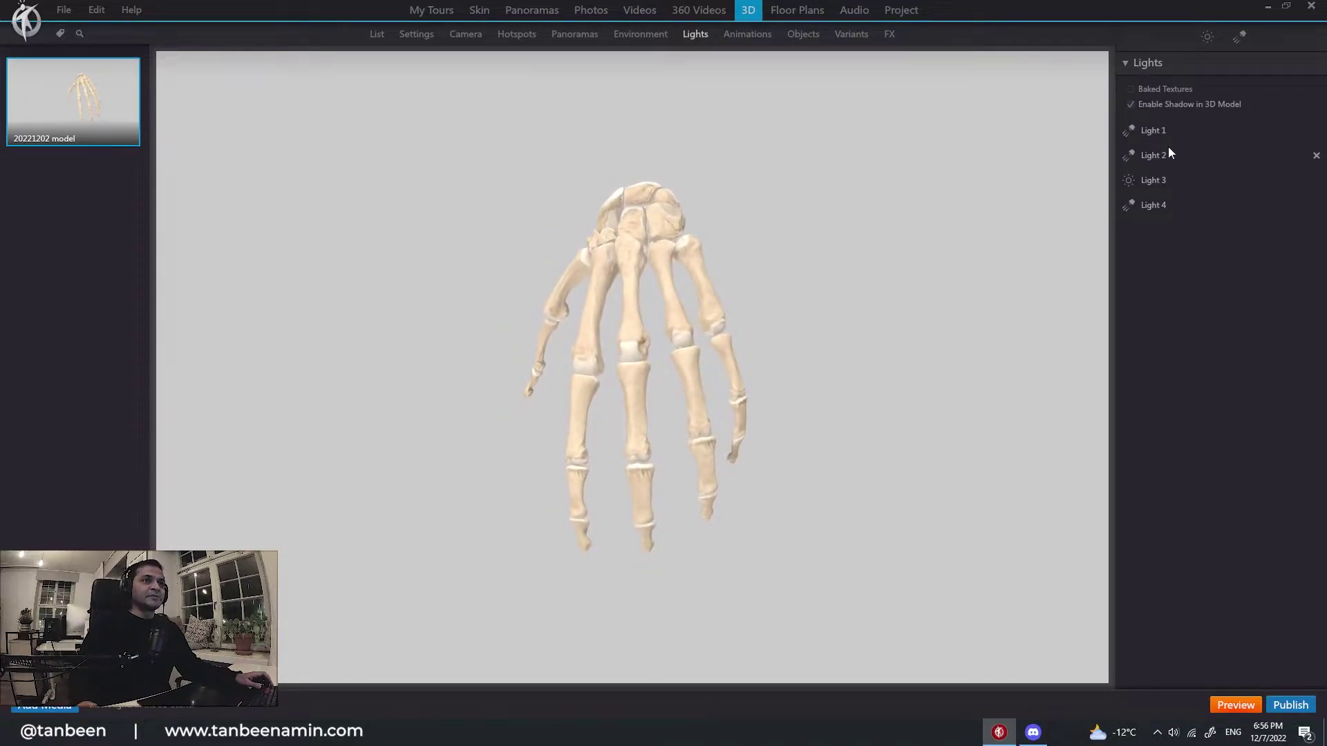
Step: Inspect Lights 3, 4, 2 and 1, then check the Animations and Objects tabs
{"action": "left_click", "coordinate": [1160, 179]}
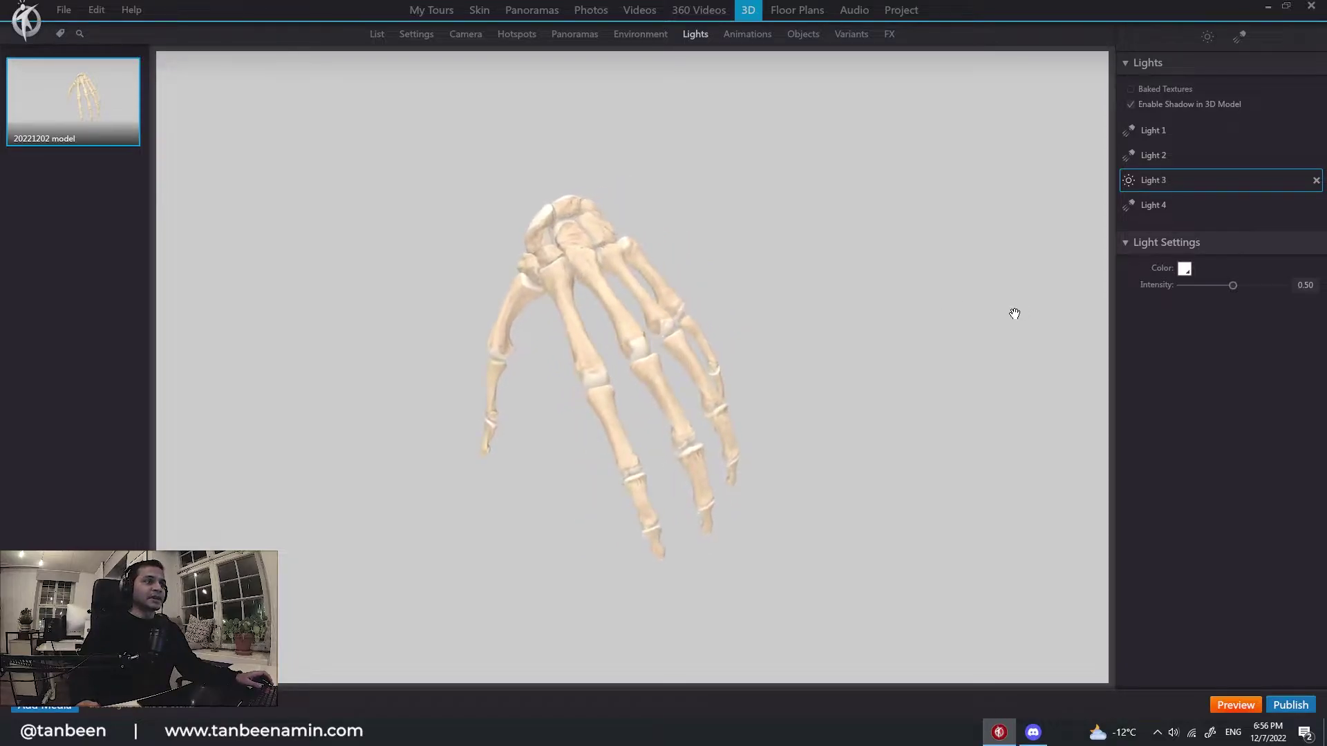
{"action": "left_click", "coordinate": [1153, 205]}
{"action": "left_click", "coordinate": [1150, 160]}
{"action": "left_click", "coordinate": [1153, 130]}
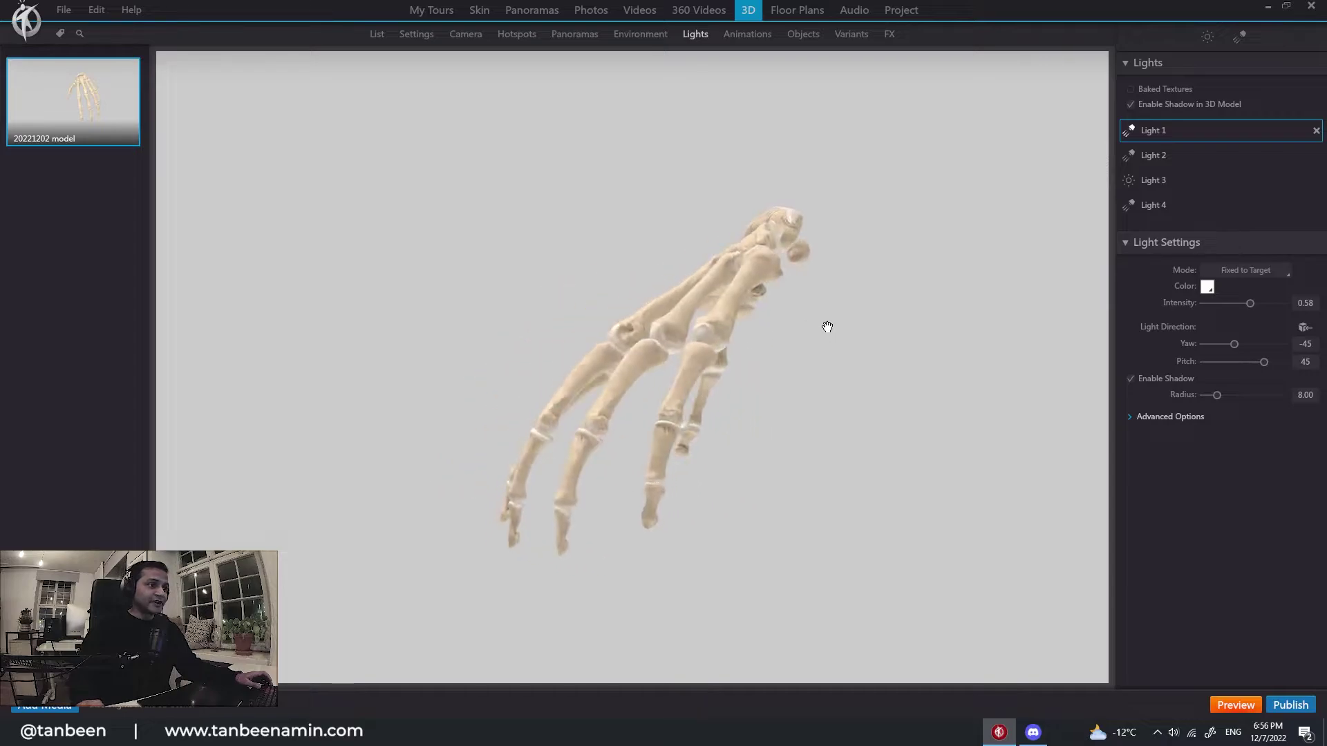
{"action": "left_click", "coordinate": [747, 36]}
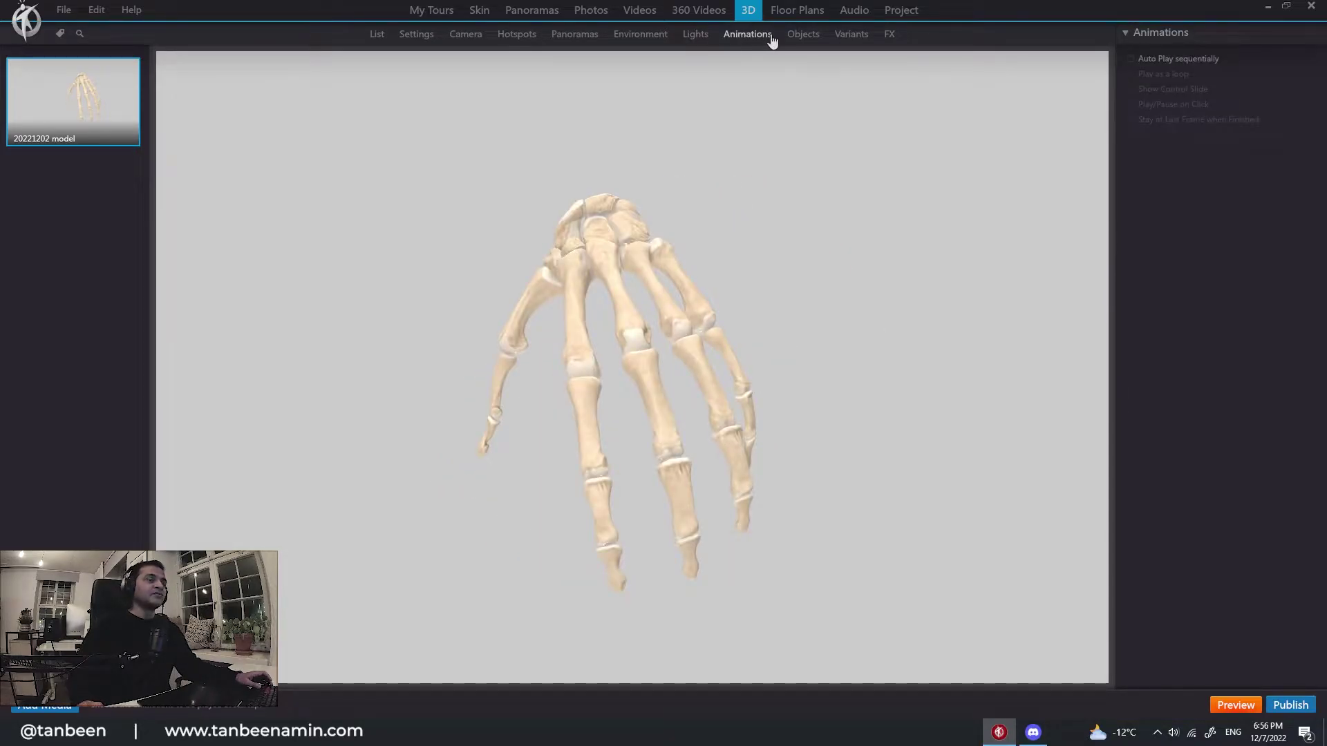
{"action": "left_click", "coordinate": [804, 36]}
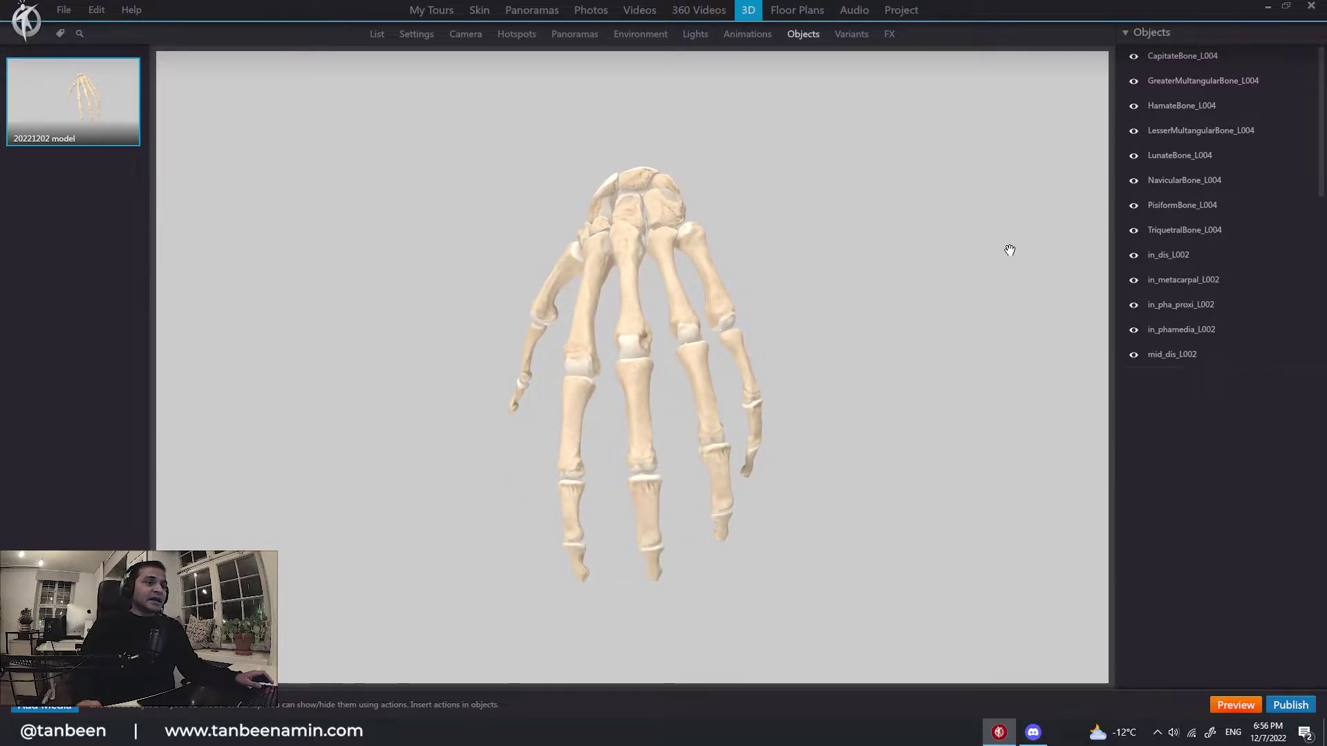
Step: Select bone objects CapitateBone_L004 through thumb_middle_L001, then view the Variants page
{"action": "left_click_drag", "start_coordinate": [892, 246], "coordinate": [774, 325]}
{"action": "left_click", "coordinate": [1204, 68]}
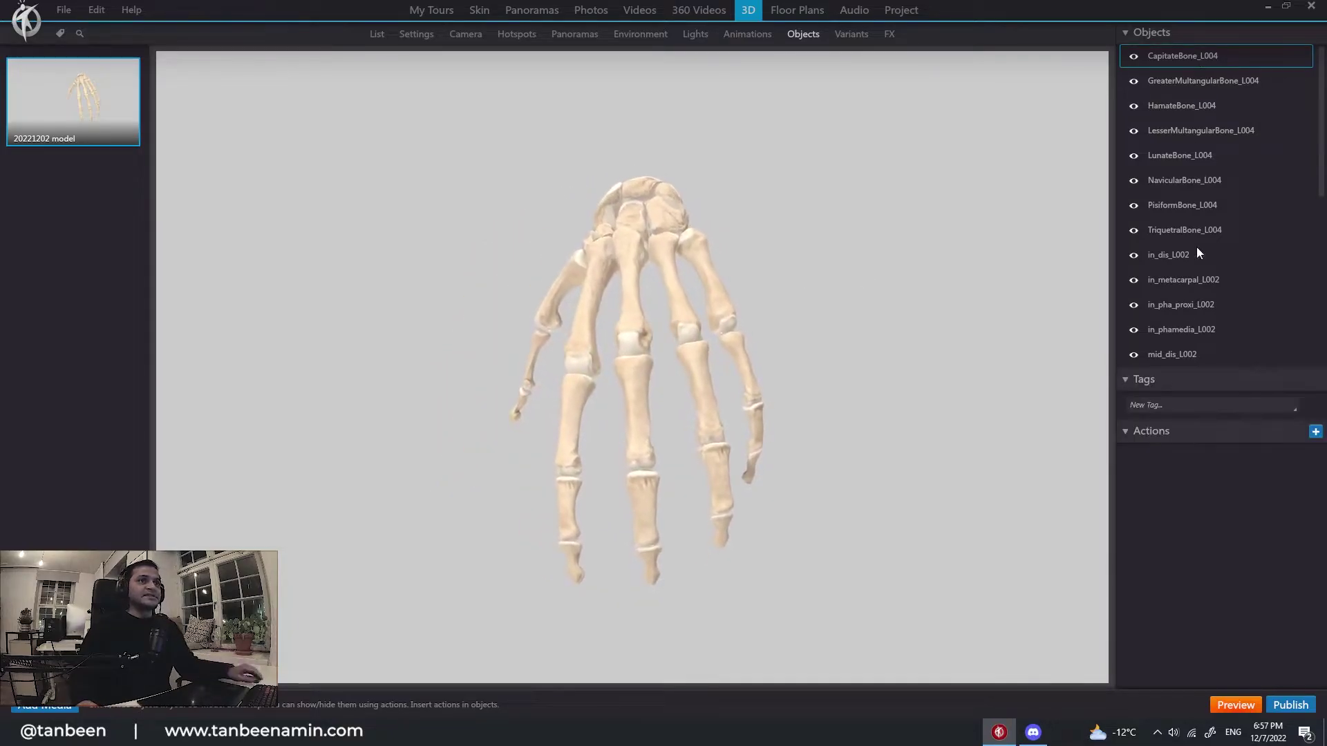
{"action": "scroll", "coordinate": [1180, 338], "scroll_direction": "down", "scroll_amount": 5}
{"action": "left_click", "coordinate": [1180, 347], "text": "shift"}
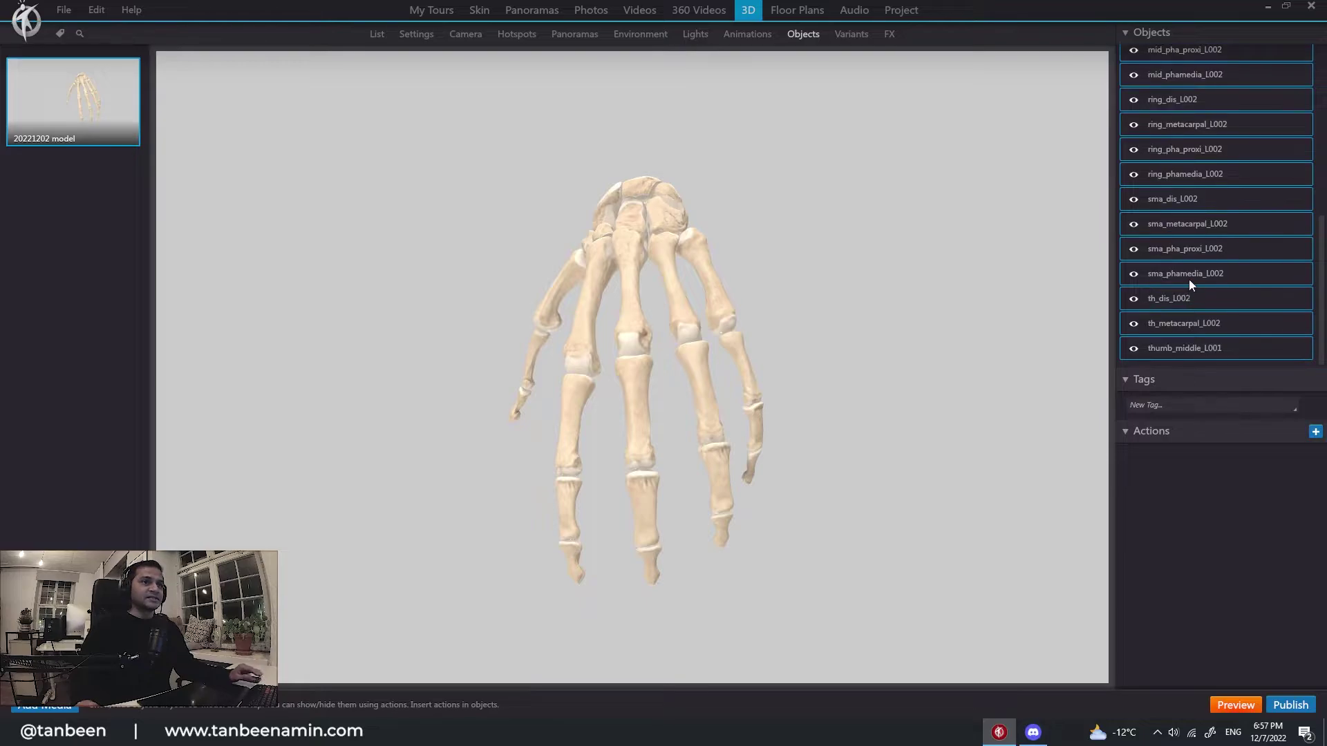
{"action": "scroll", "coordinate": [1240, 238], "scroll_direction": "up", "scroll_amount": 5}
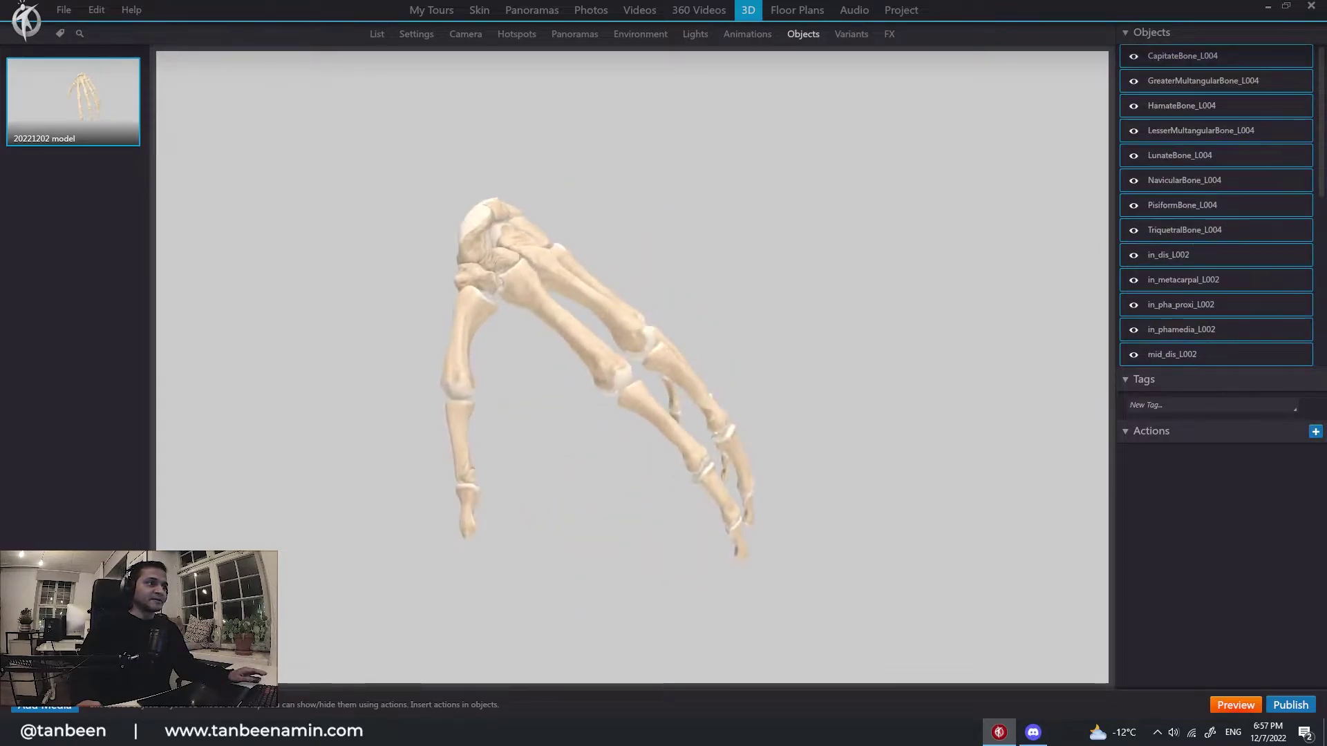
{"action": "left_click", "coordinate": [850, 36]}
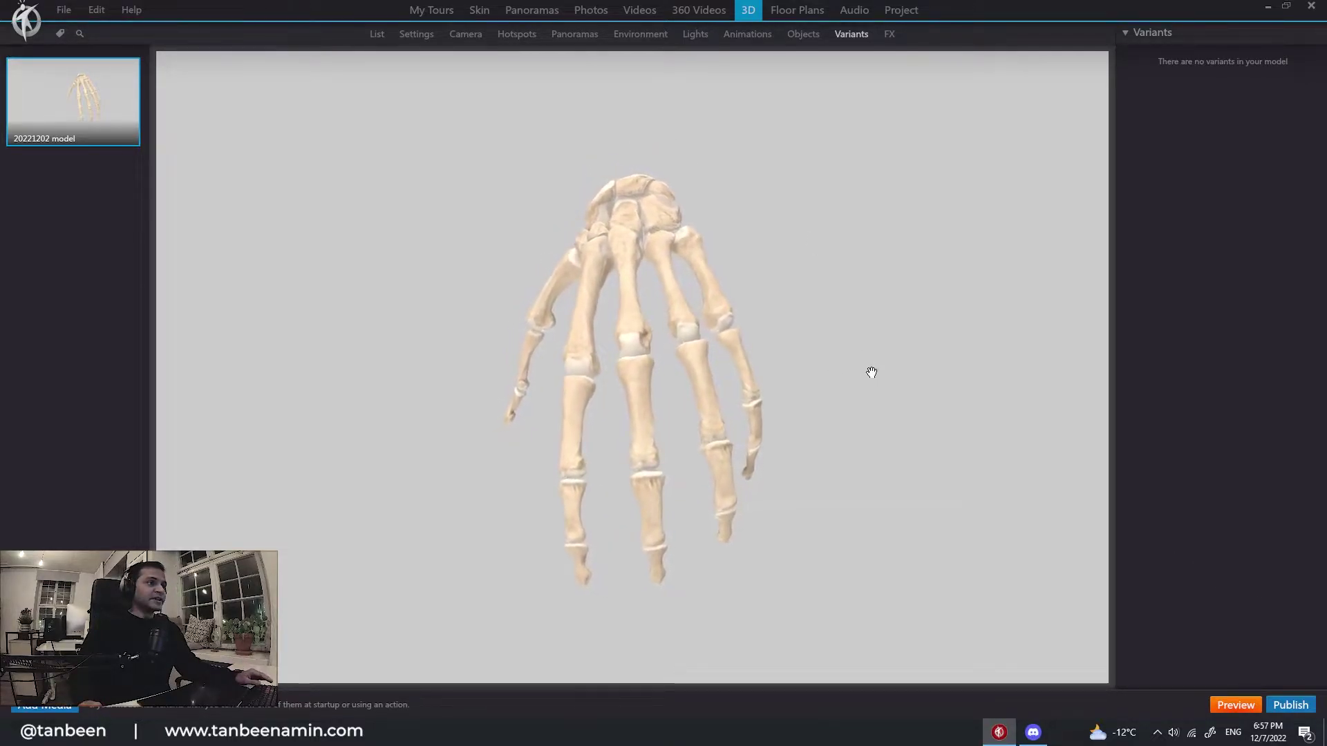
Step: Preview several saved camera views in the Camera settings, including a carpal close-up
{"action": "left_click", "coordinate": [468, 38]}
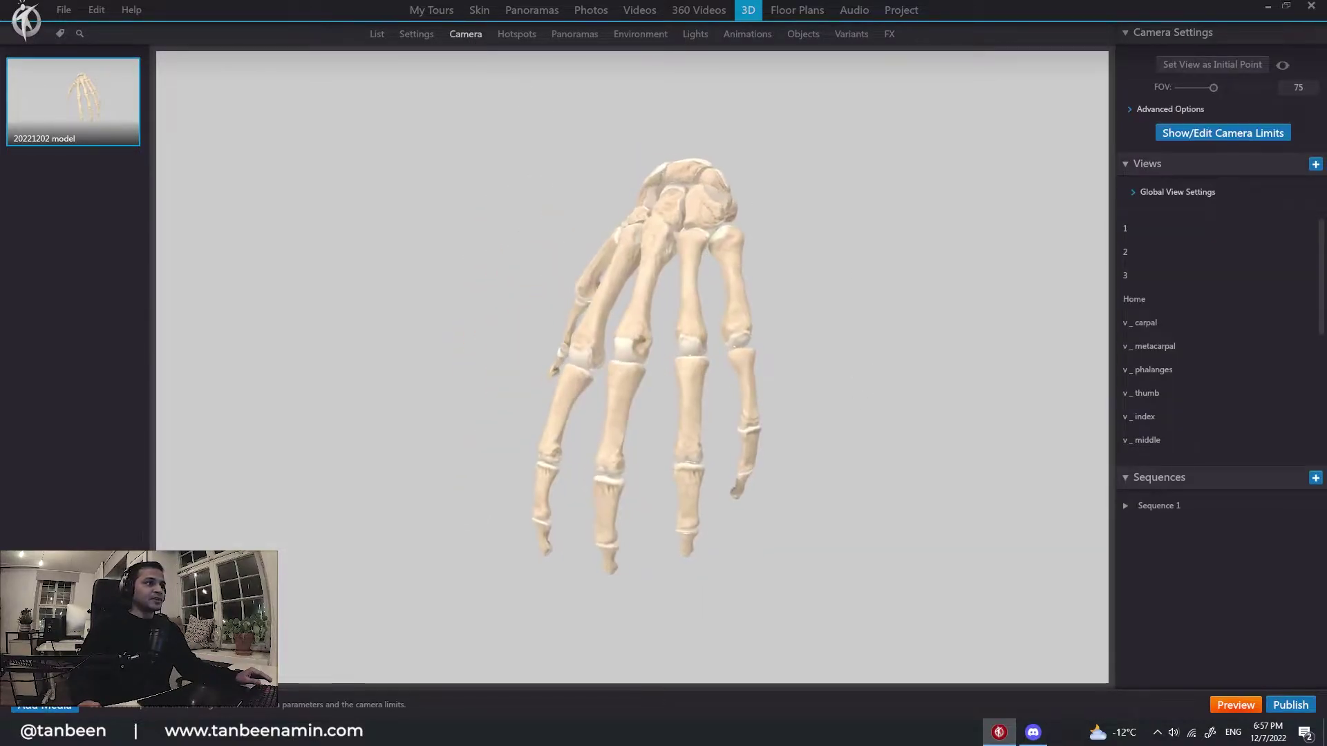
{"action": "left_click", "coordinate": [1125, 229]}
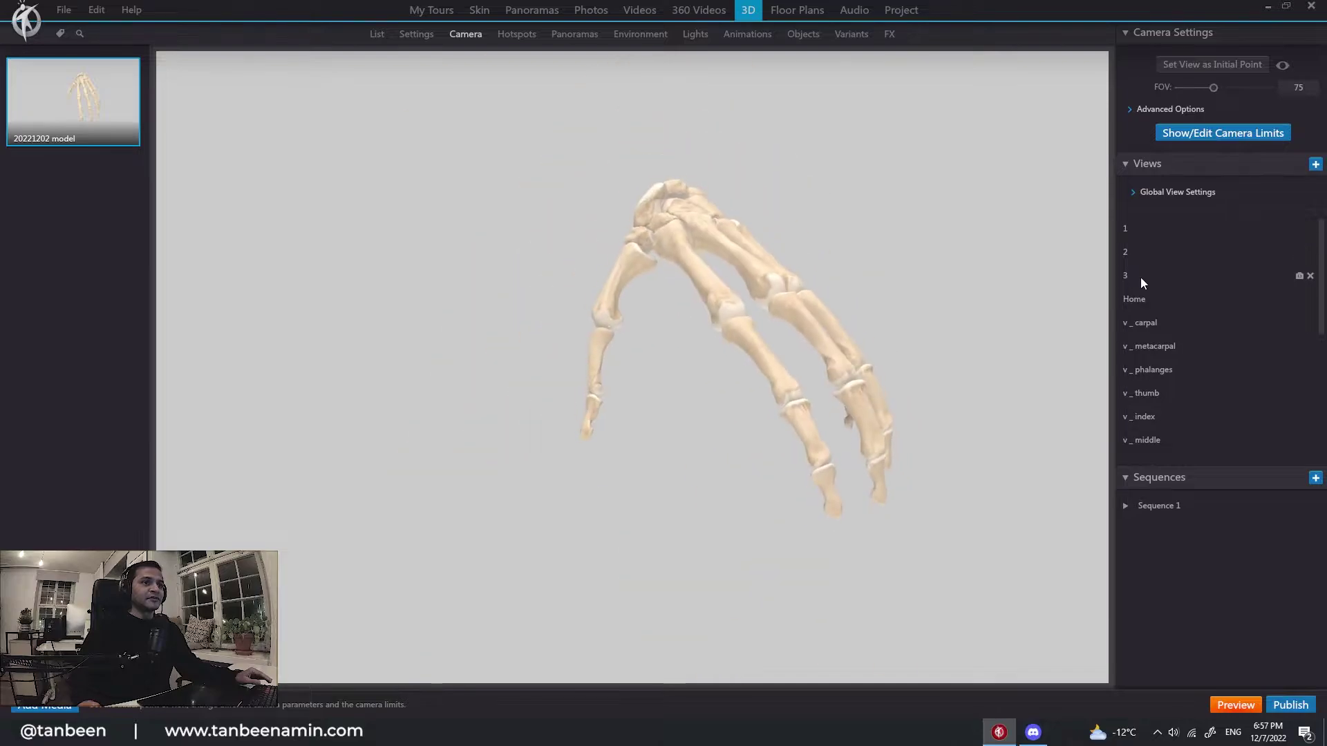
{"action": "left_click", "coordinate": [1148, 325]}
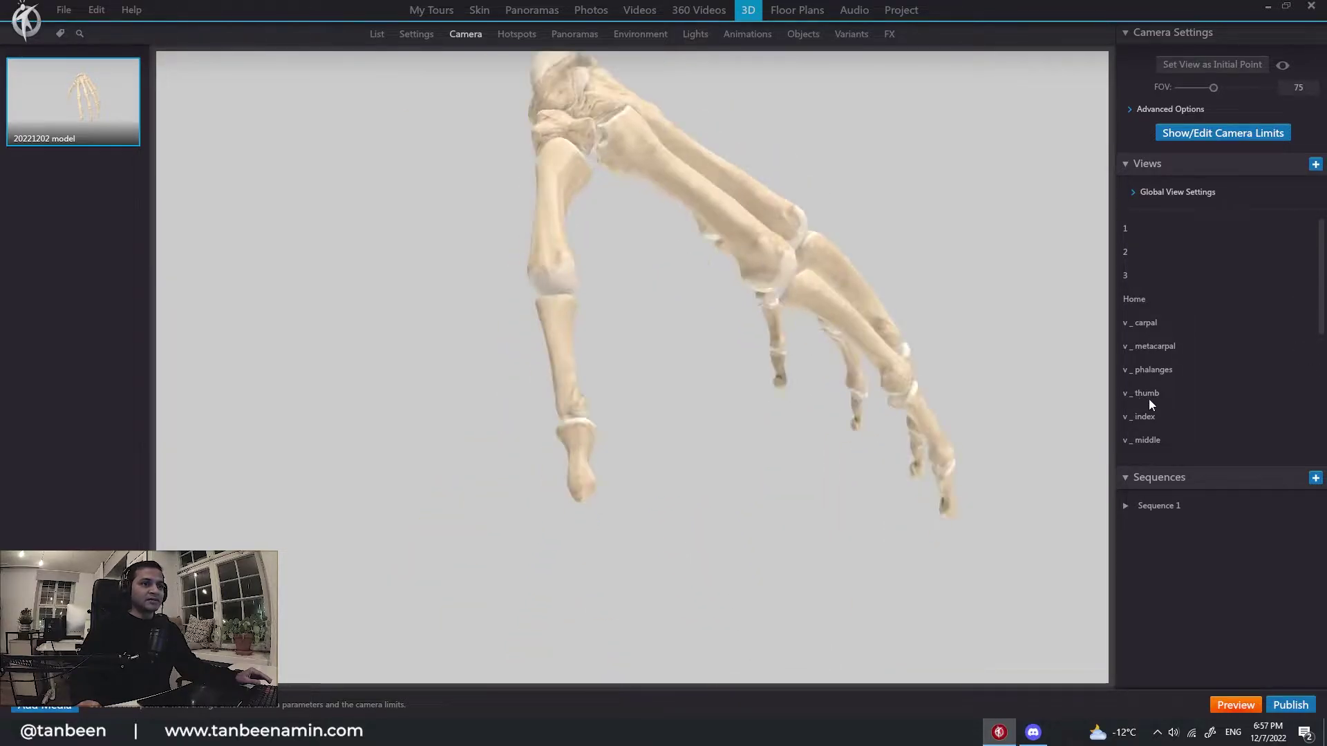
{"action": "scroll", "coordinate": [1147, 443], "scroll_direction": "down", "scroll_amount": 5}
{"action": "left_click", "coordinate": [1152, 435]}
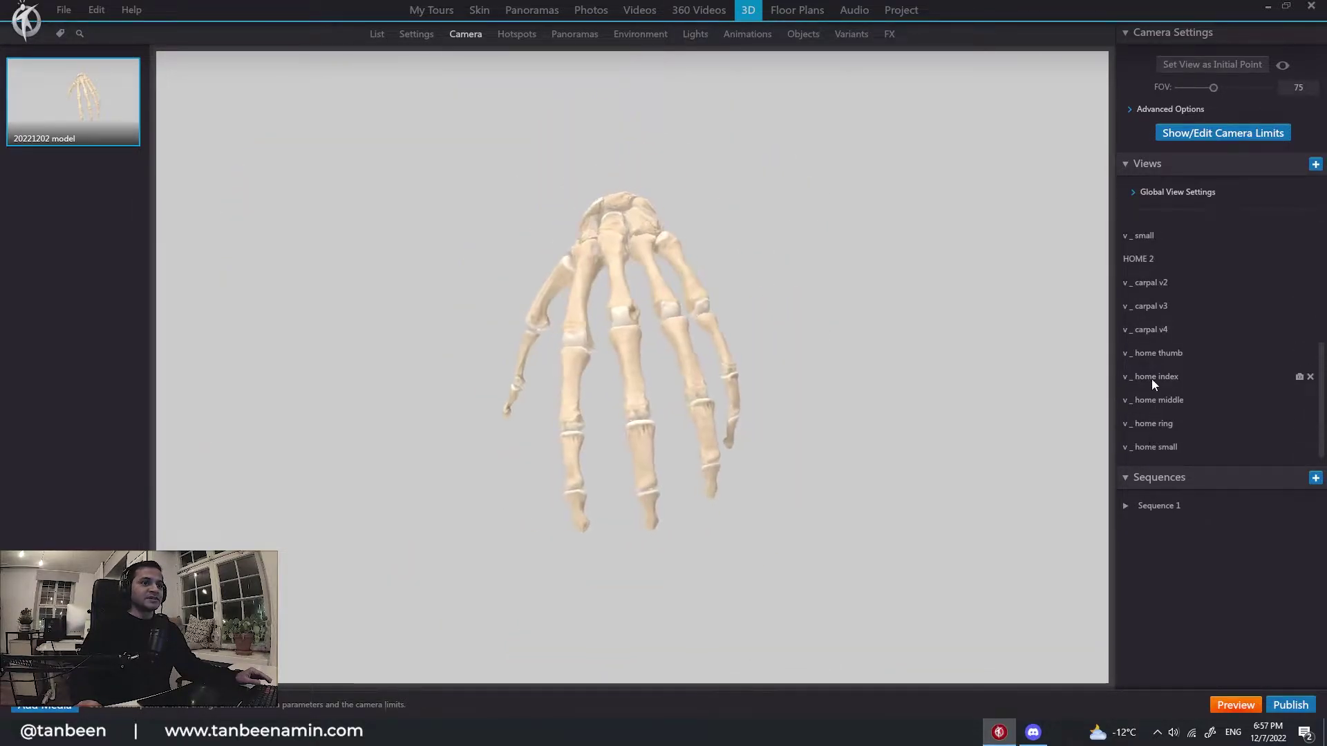
{"action": "left_click", "coordinate": [1154, 285]}
{"action": "scroll", "coordinate": [1158, 276], "scroll_direction": "up", "scroll_amount": 5}
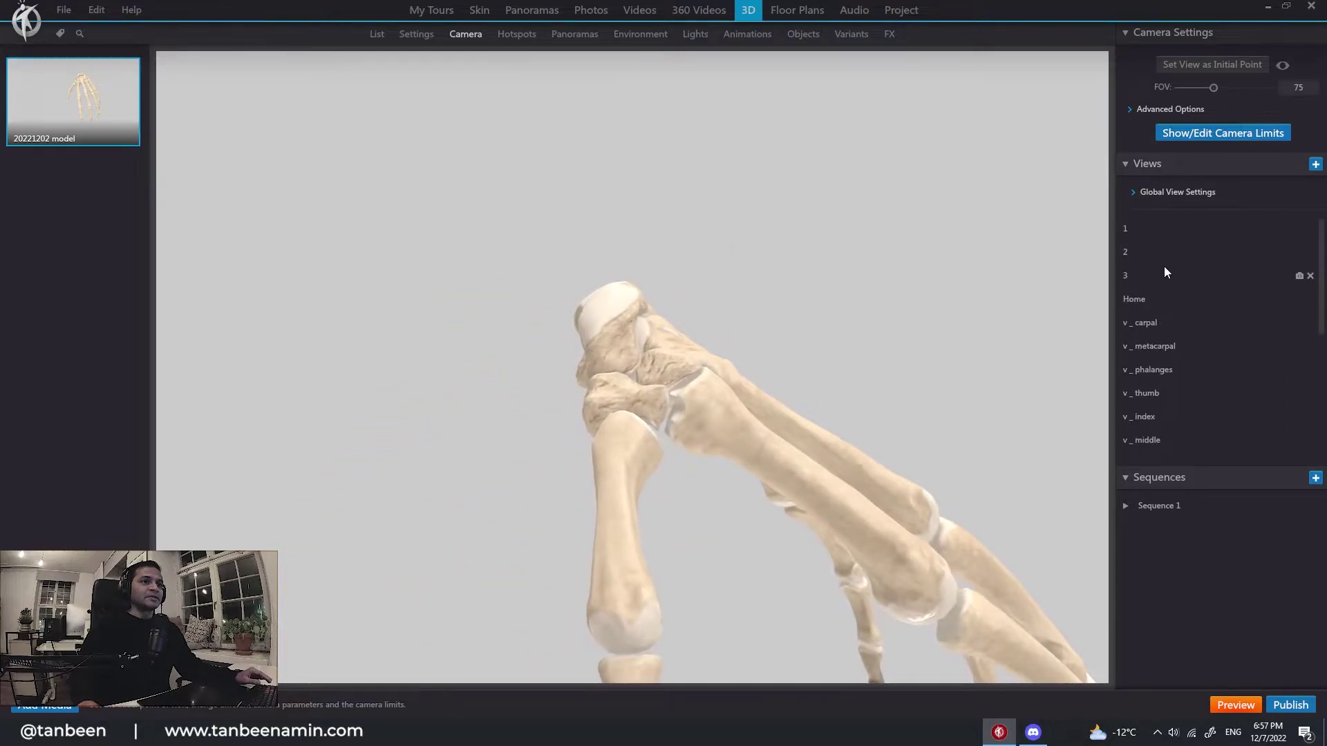
Step: Jump the camera to saved views 1, 2 and 3
{"action": "left_click_drag", "start_coordinate": [906, 331], "coordinate": [848, 353]}
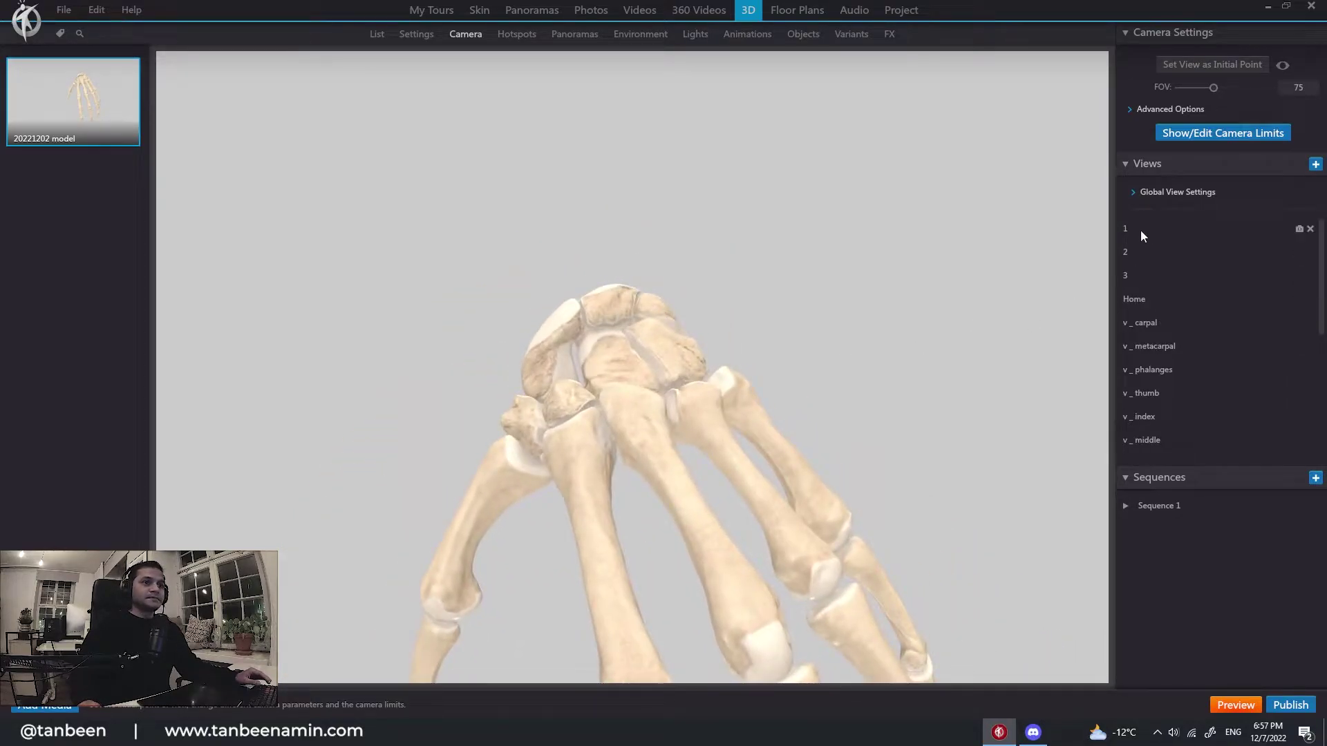
{"action": "left_click", "coordinate": [1140, 230]}
{"action": "left_click", "coordinate": [1141, 251]}
{"action": "left_click", "coordinate": [1143, 277]}
{"action": "left_click_drag", "start_coordinate": [940, 281], "coordinate": [920, 297]}
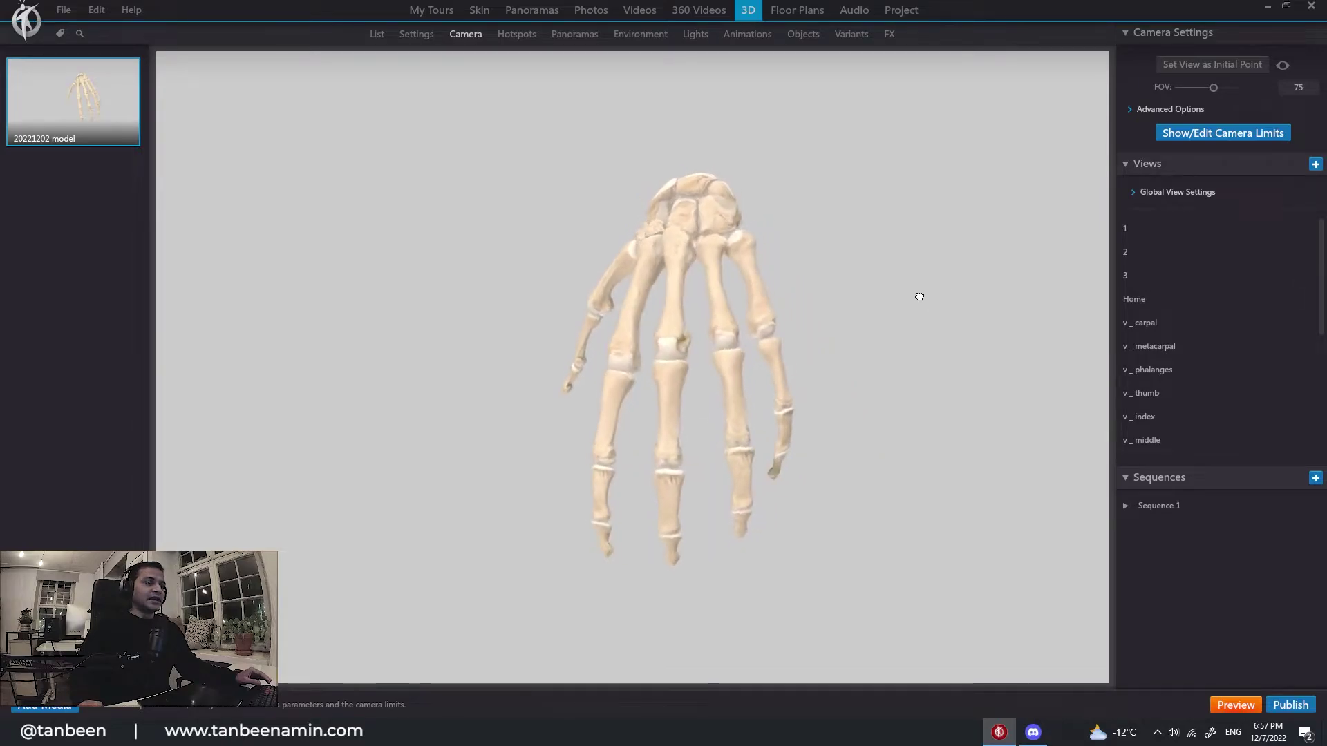
Step: Collapse Sequence 1 and play it to preview the camera path
{"action": "left_click", "coordinate": [1126, 509]}
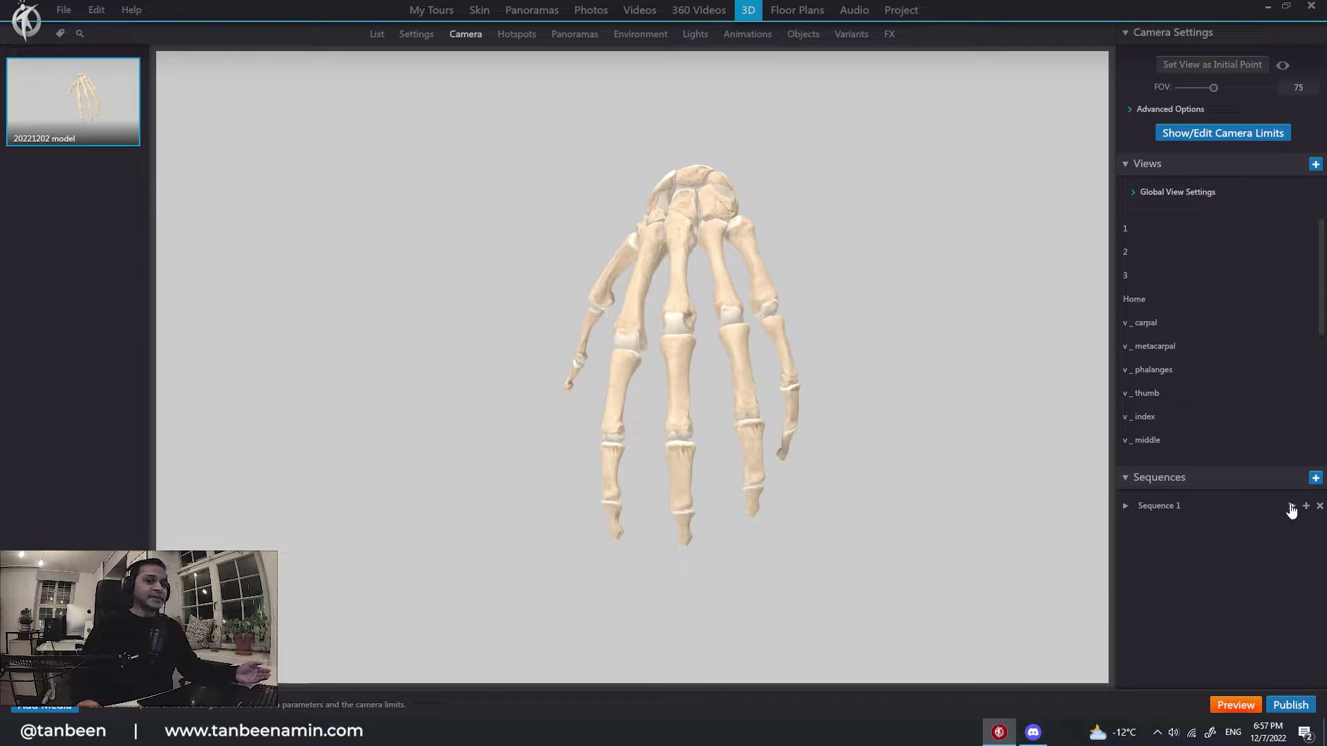
{"action": "left_click", "coordinate": [1291, 506]}
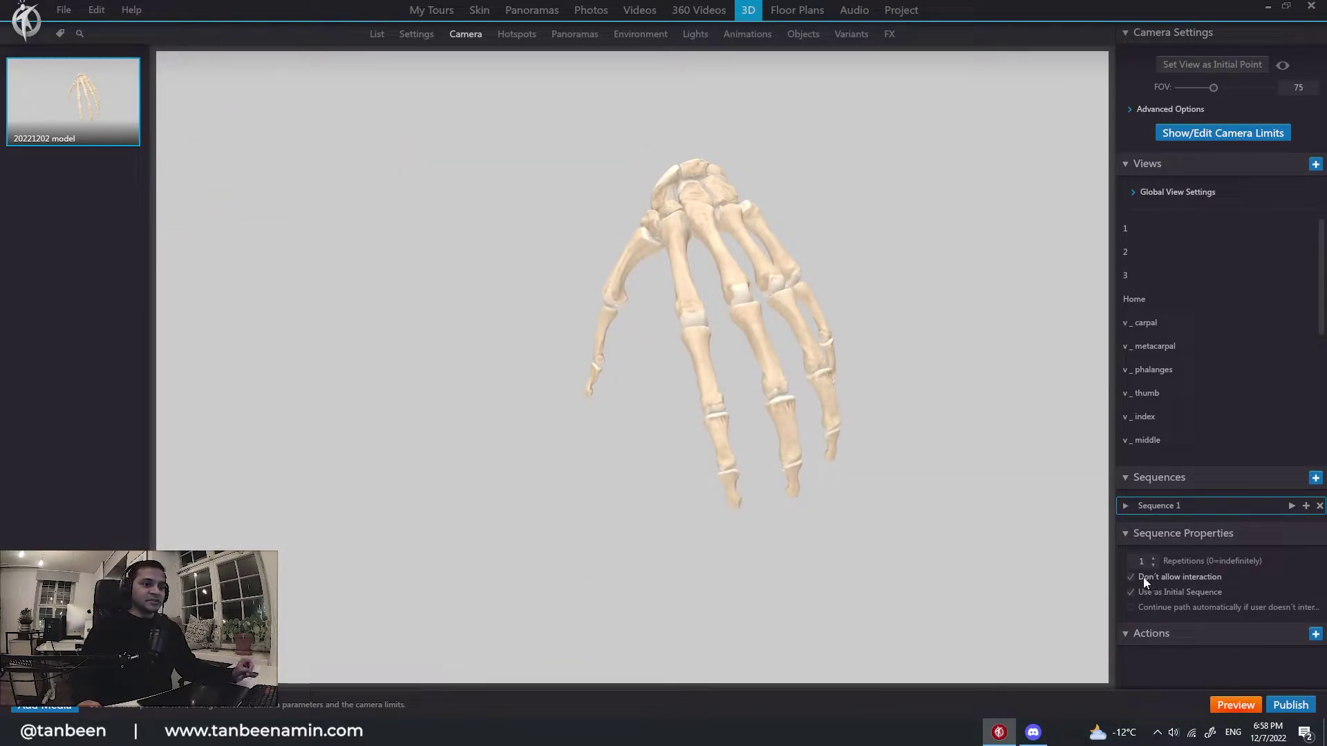
{"action": "left_click_drag", "start_coordinate": [989, 578], "coordinate": [923, 484]}
Step: Preview the carpal close-up views and the whole-hand side view
{"action": "left_click", "coordinate": [1148, 324]}
{"action": "scroll", "coordinate": [1153, 289], "scroll_direction": "down", "scroll_amount": 5}
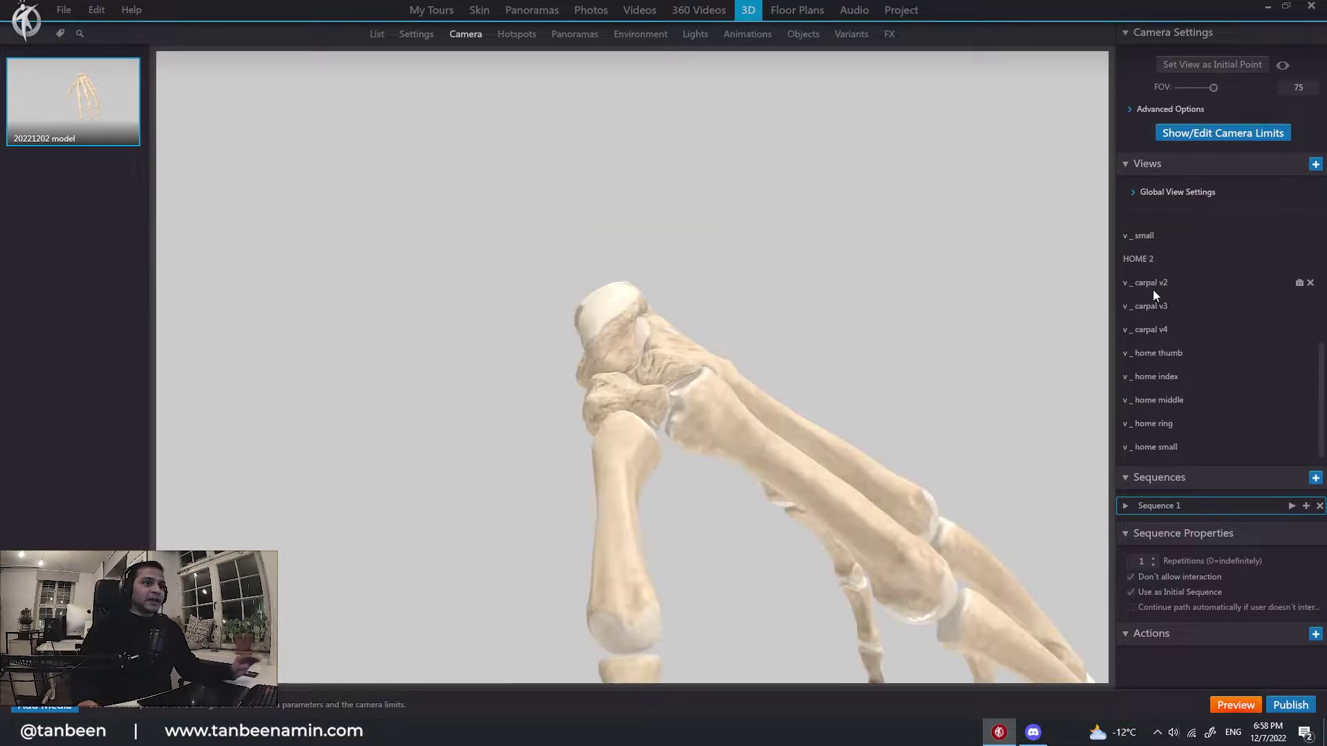
{"action": "left_click", "coordinate": [1142, 304]}
{"action": "left_click", "coordinate": [1142, 329]}
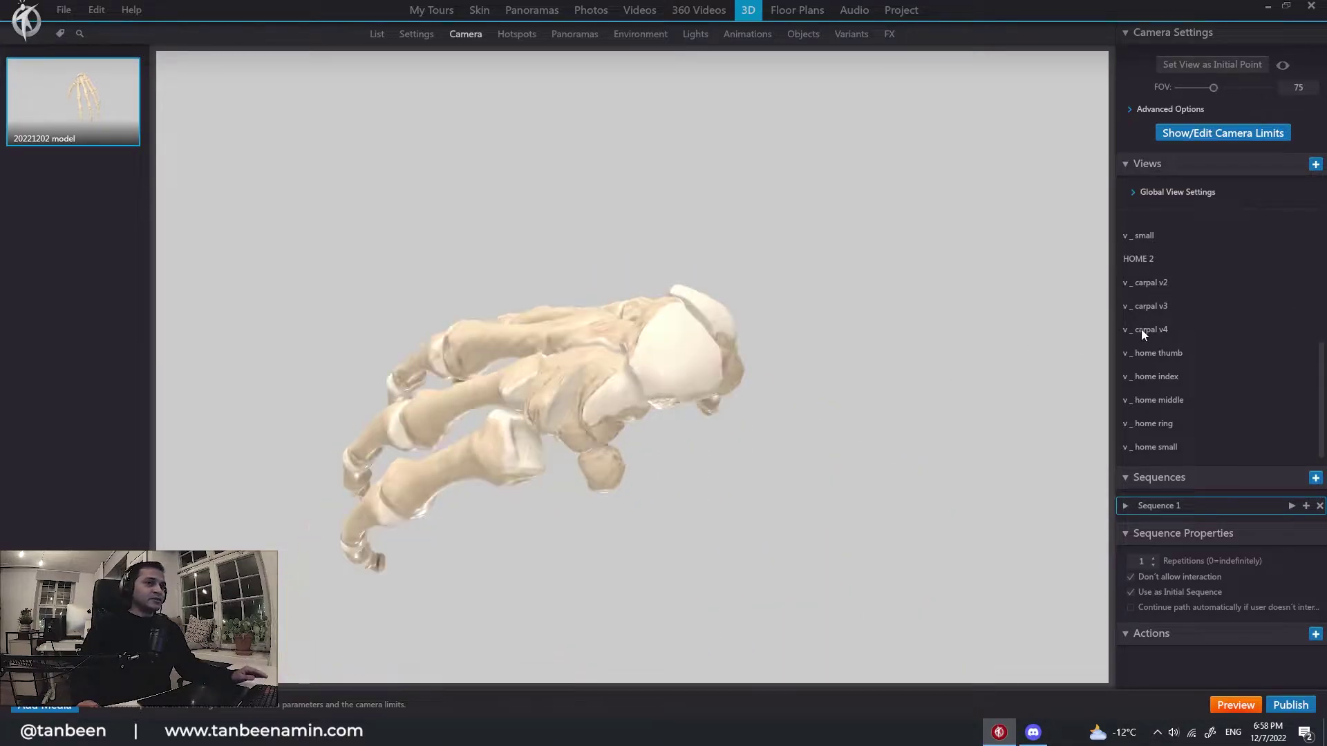
{"action": "left_click", "coordinate": [1146, 352]}
{"action": "left_click", "coordinate": [1150, 282]}
{"action": "scroll", "coordinate": [1146, 263], "scroll_direction": "up", "scroll_amount": 5}
Step: Preview the whole-hand, finger close-up, carpal and angled views
{"action": "left_click", "coordinate": [1147, 235]}
{"action": "left_click", "coordinate": [1160, 273]}
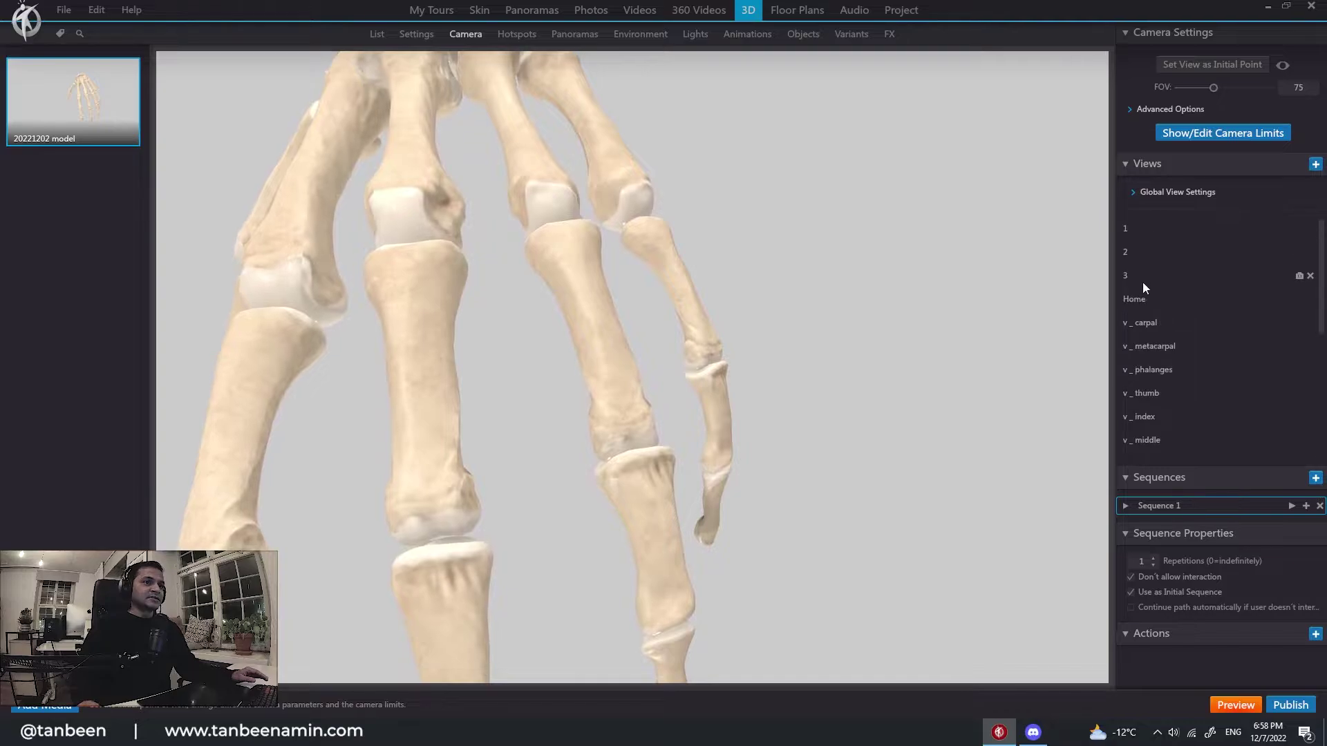
{"action": "left_click", "coordinate": [1142, 298]}
{"action": "left_click", "coordinate": [1146, 327]}
{"action": "left_click", "coordinate": [1150, 372]}
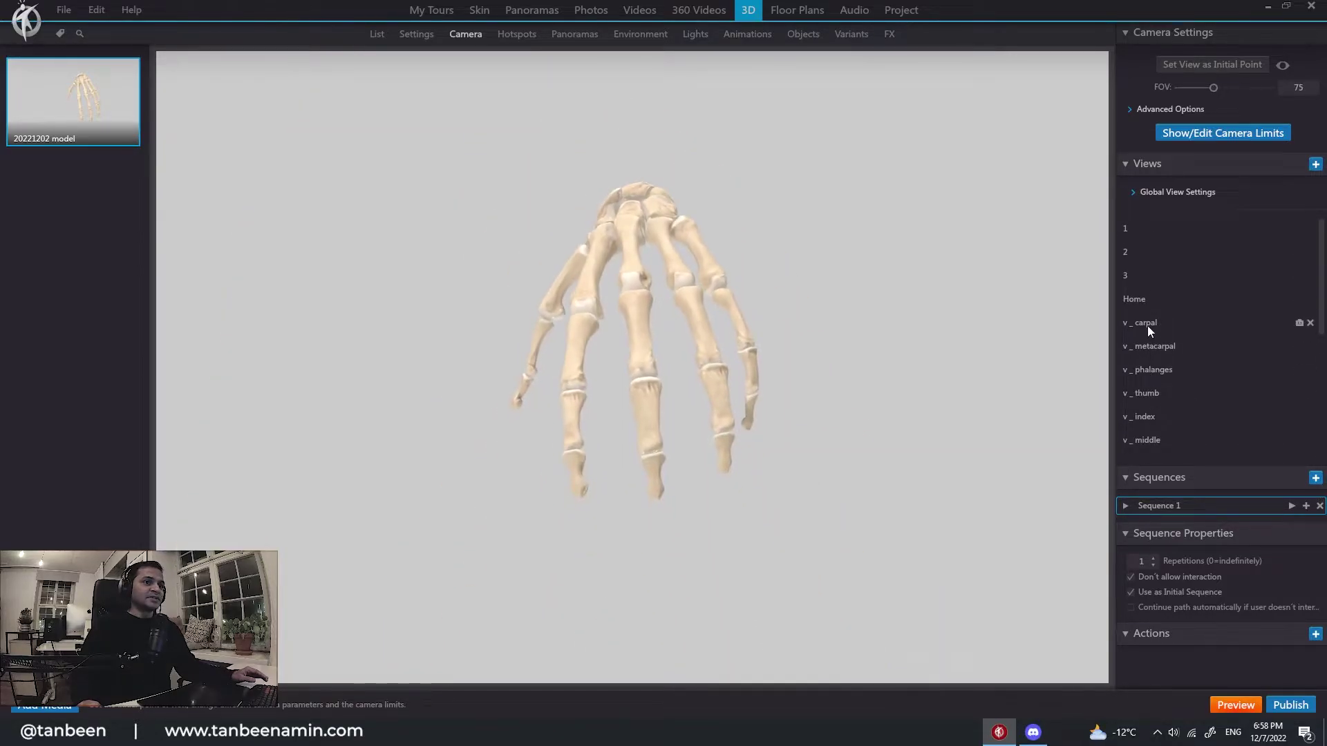
{"action": "left_click_drag", "start_coordinate": [865, 367], "coordinate": [927, 358]}
Step: Repeatedly fly the camera back to the carpal view after orbiting the hand
{"action": "left_click", "coordinate": [1145, 323]}
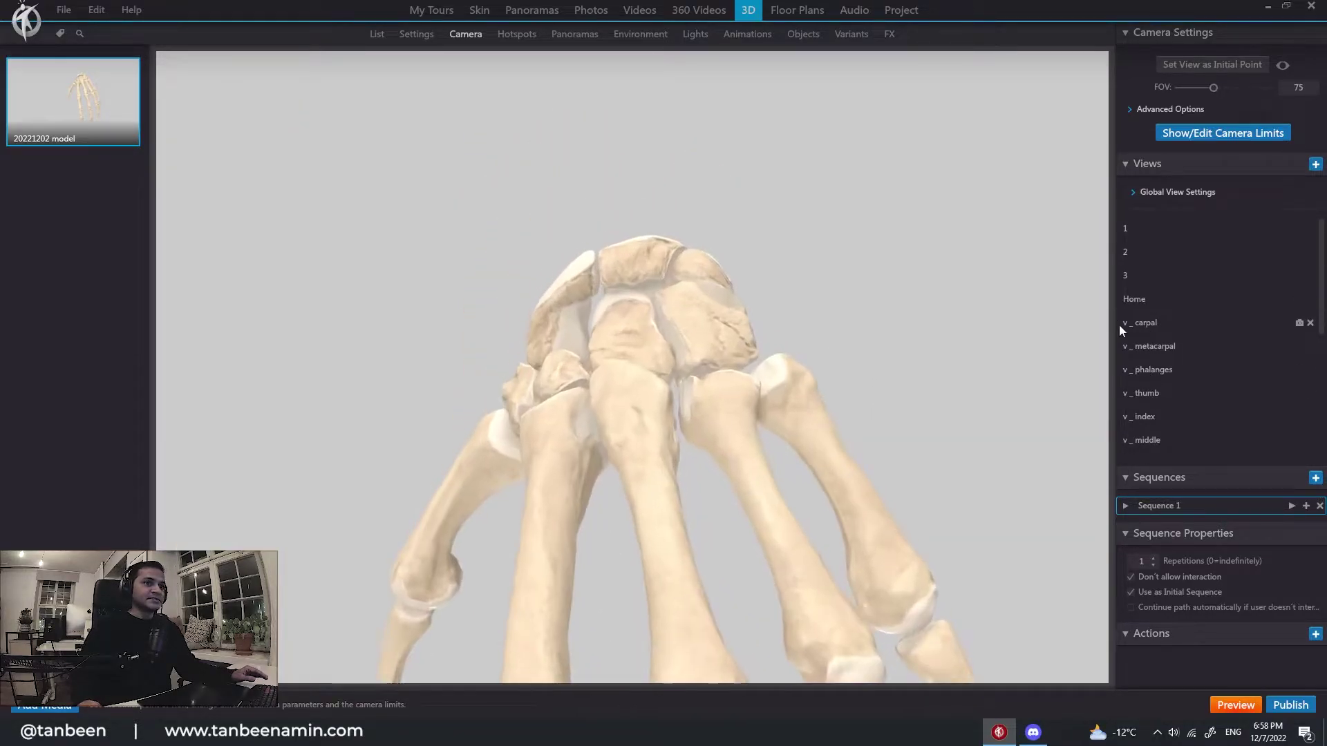
{"action": "left_click_drag", "start_coordinate": [761, 300], "coordinate": [855, 304]}
{"action": "left_click", "coordinate": [1135, 325]}
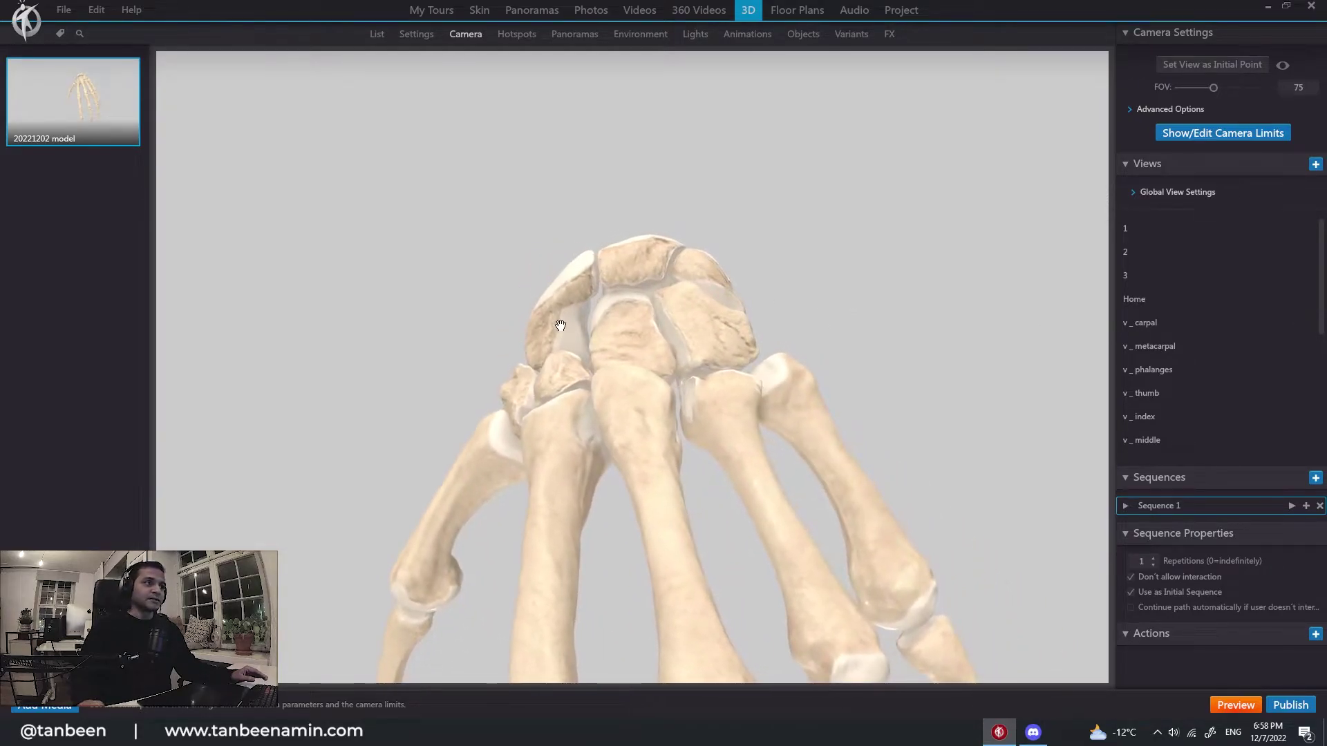
{"action": "left_click_drag", "start_coordinate": [785, 308], "coordinate": [837, 322]}
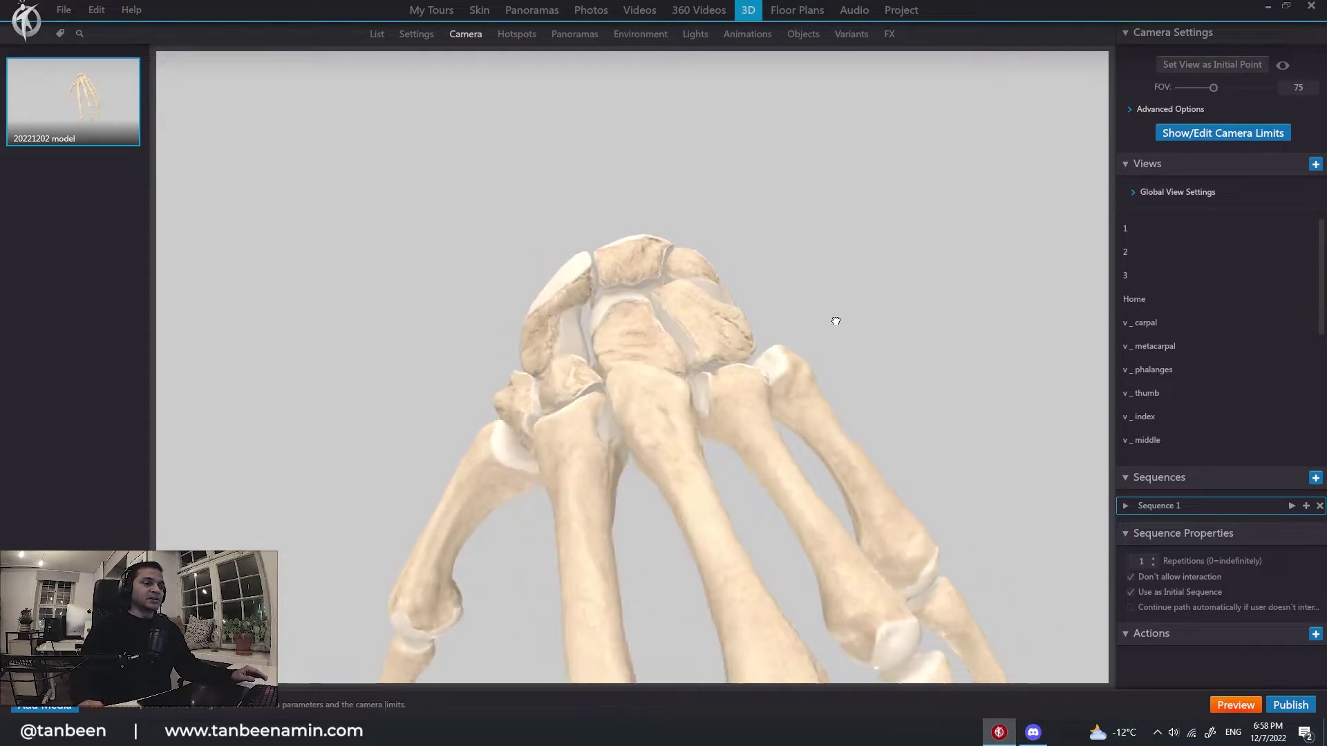
{"action": "left_click", "coordinate": [1146, 322]}
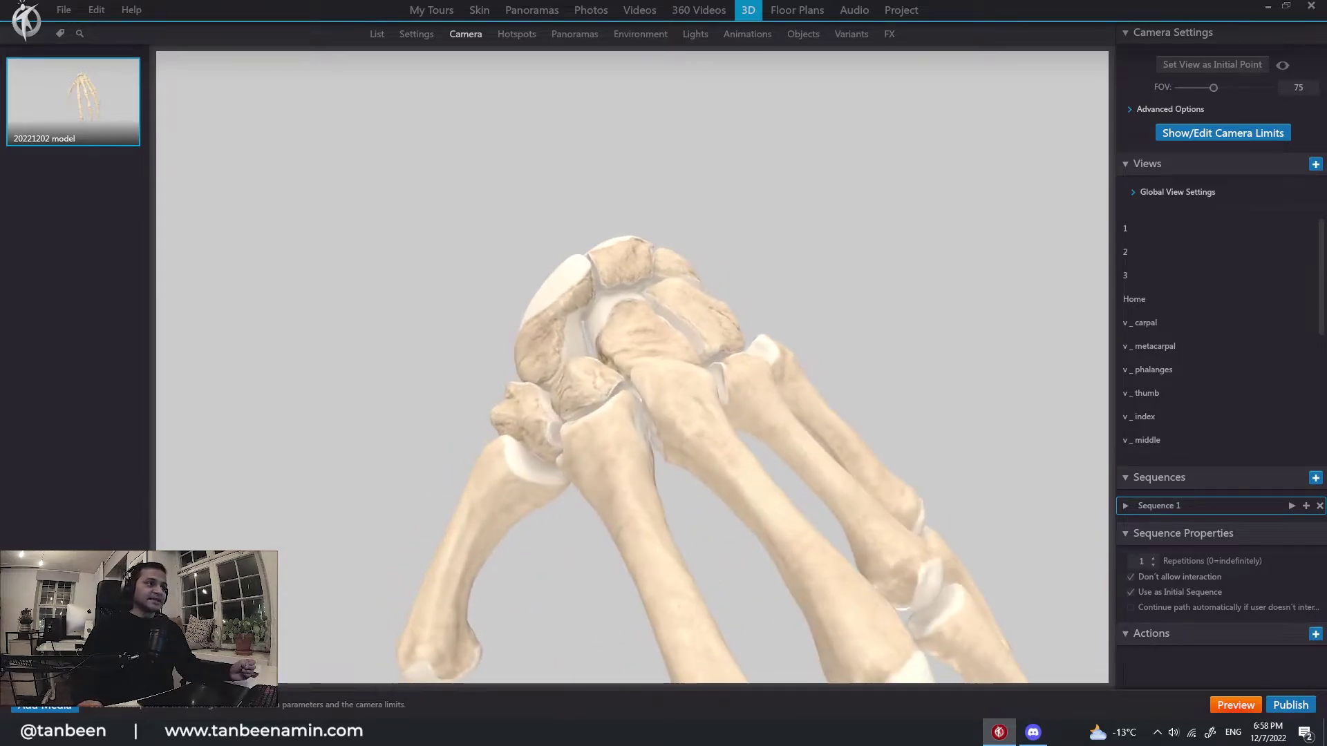
{"action": "left_click_drag", "start_coordinate": [791, 335], "coordinate": [749, 292]}
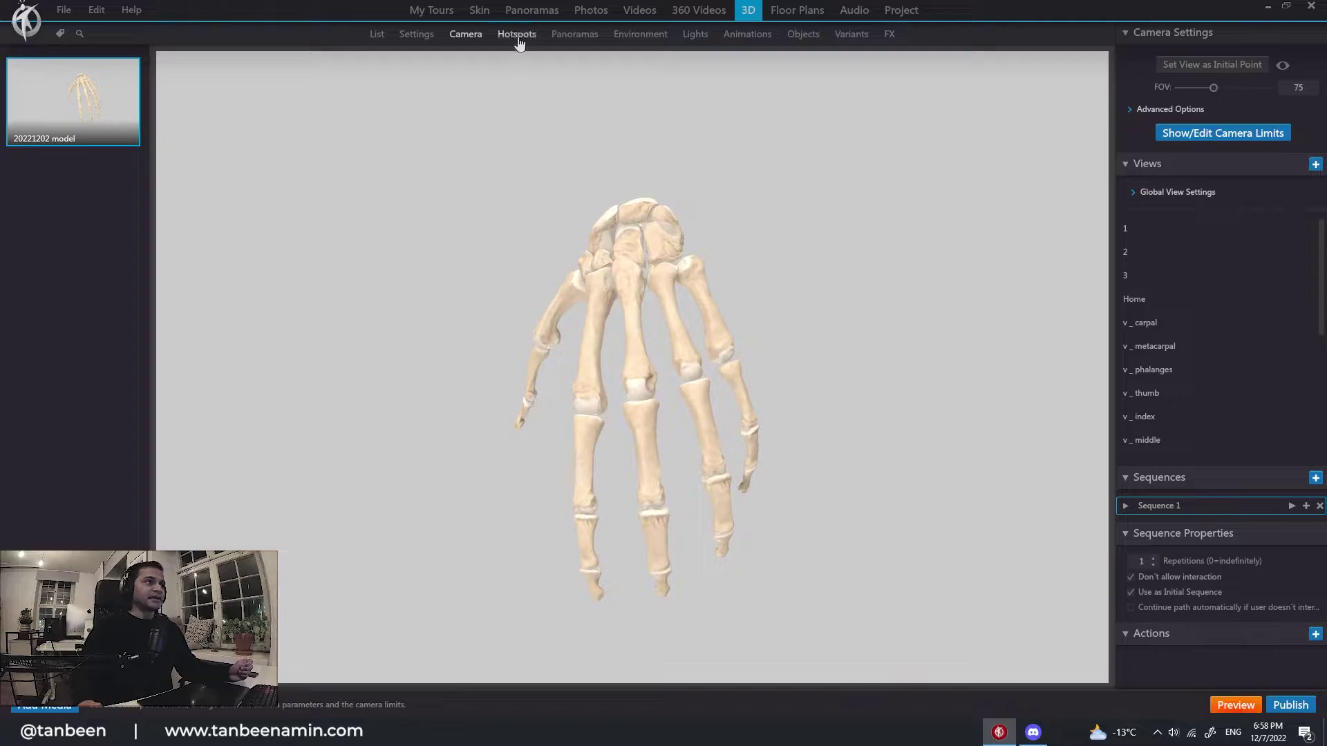
Step: Select all bone hotspots in the Hotspots list and inspect labels such as Phalanges
{"action": "left_click", "coordinate": [519, 40]}
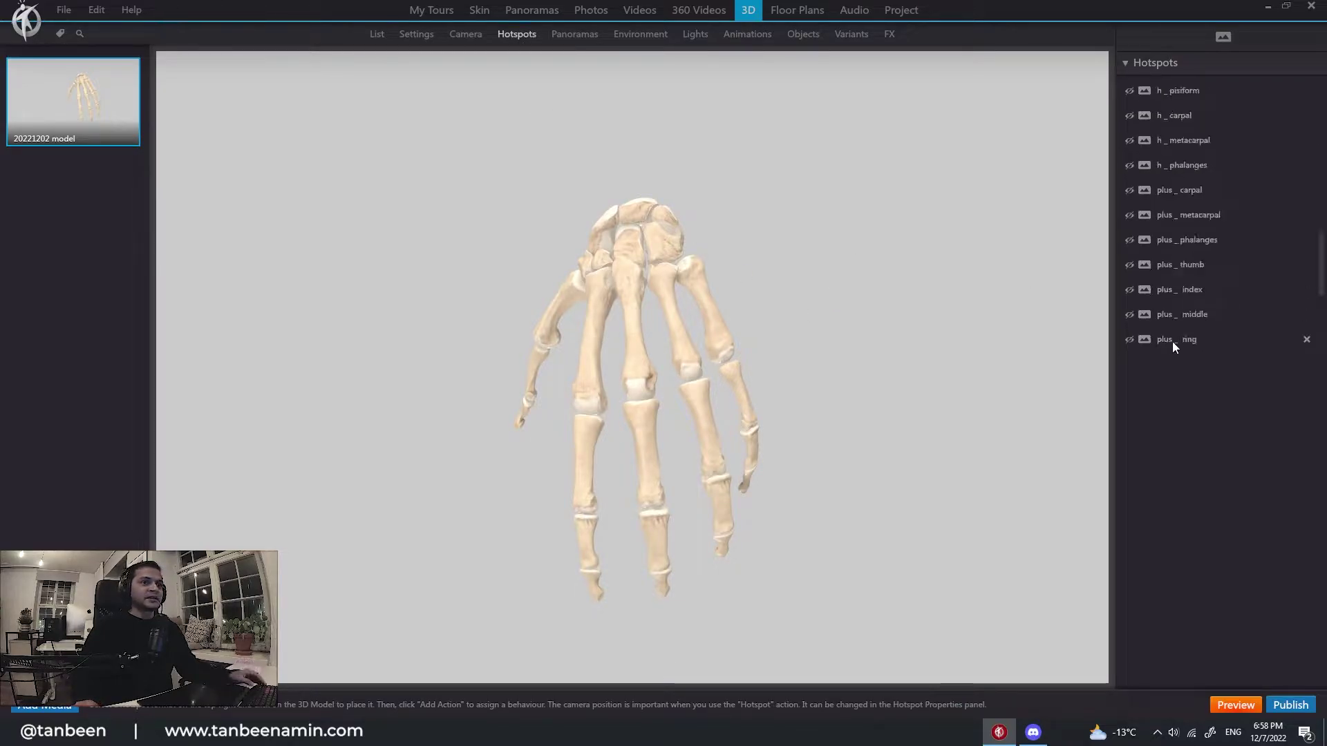
{"action": "left_click", "coordinate": [1172, 341]}
{"action": "key", "text": "ctrl+a"}
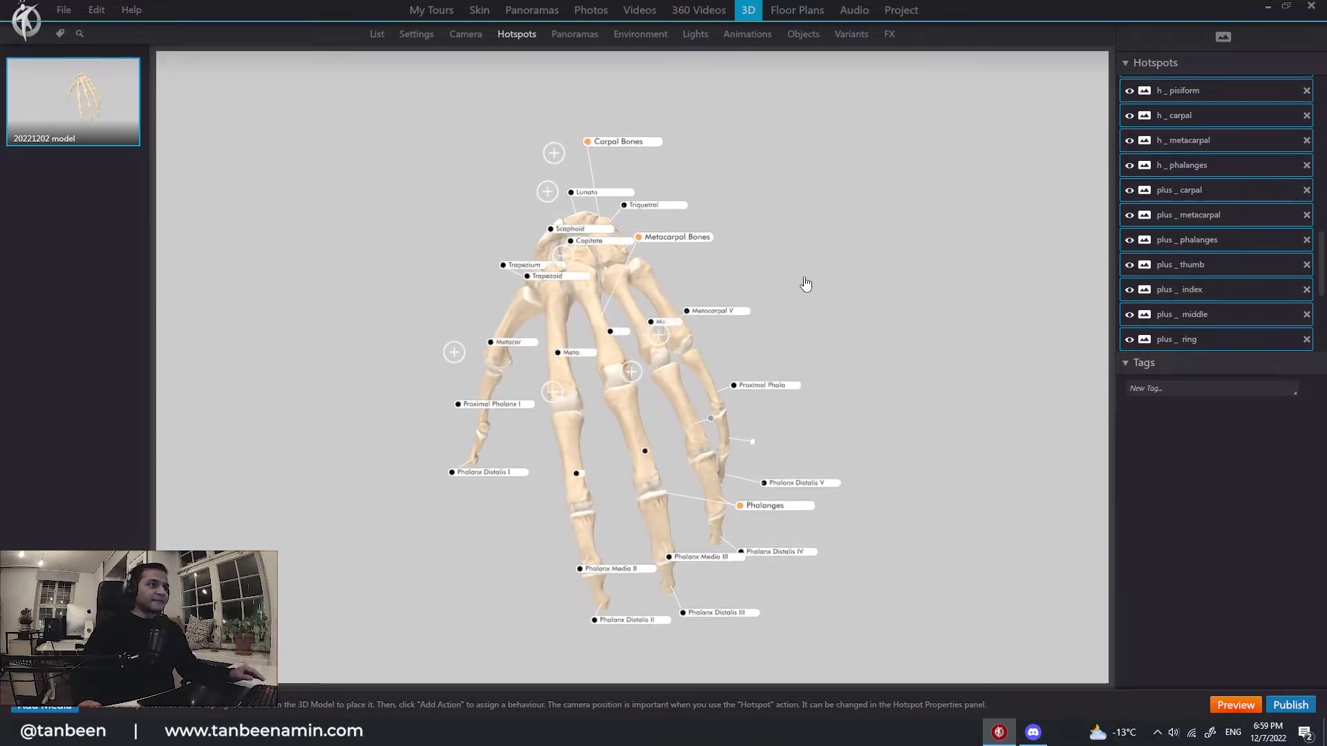
{"action": "left_click_drag", "start_coordinate": [806, 283], "coordinate": [761, 304]}
{"action": "scroll", "coordinate": [749, 308], "scroll_direction": "up", "scroll_amount": 5}
{"action": "scroll", "coordinate": [749, 307], "scroll_direction": "down", "scroll_amount": 5}
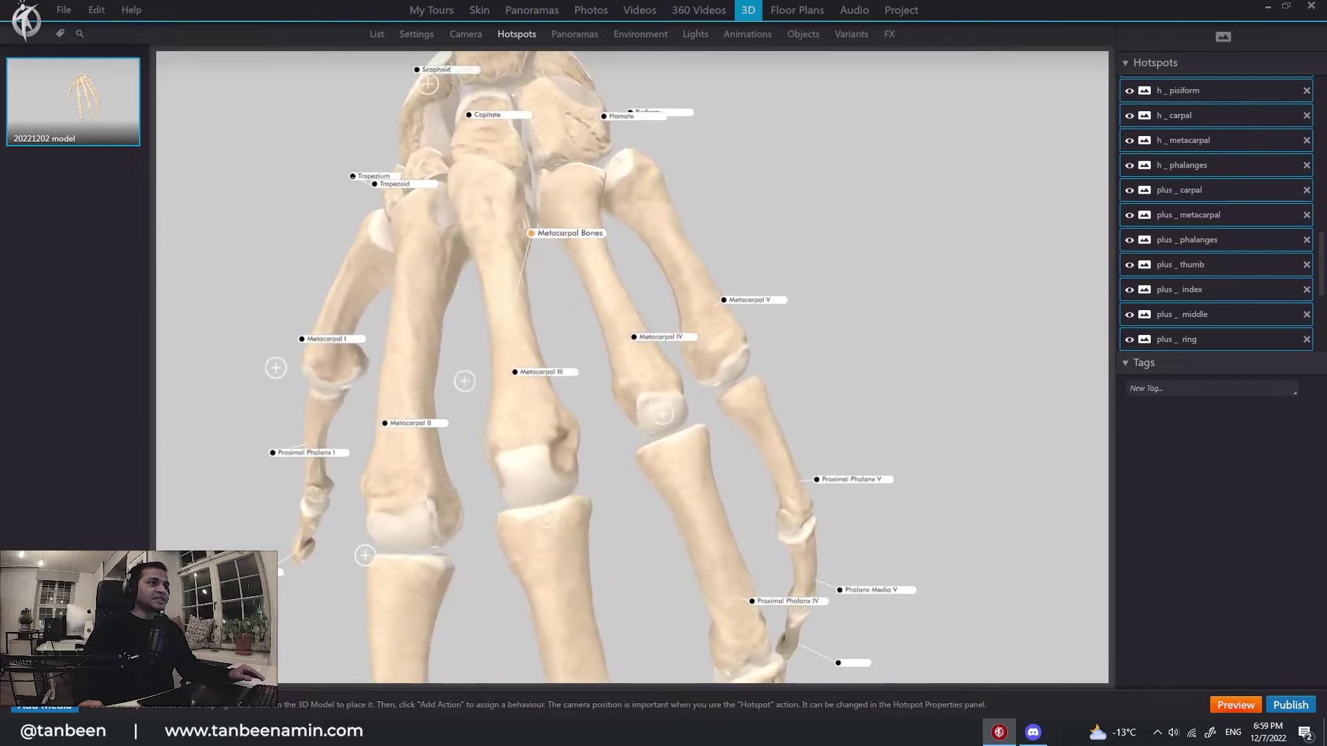
{"action": "scroll", "coordinate": [1175, 277], "scroll_direction": "down", "scroll_amount": 5}
{"action": "left_click", "coordinate": [1142, 350]}
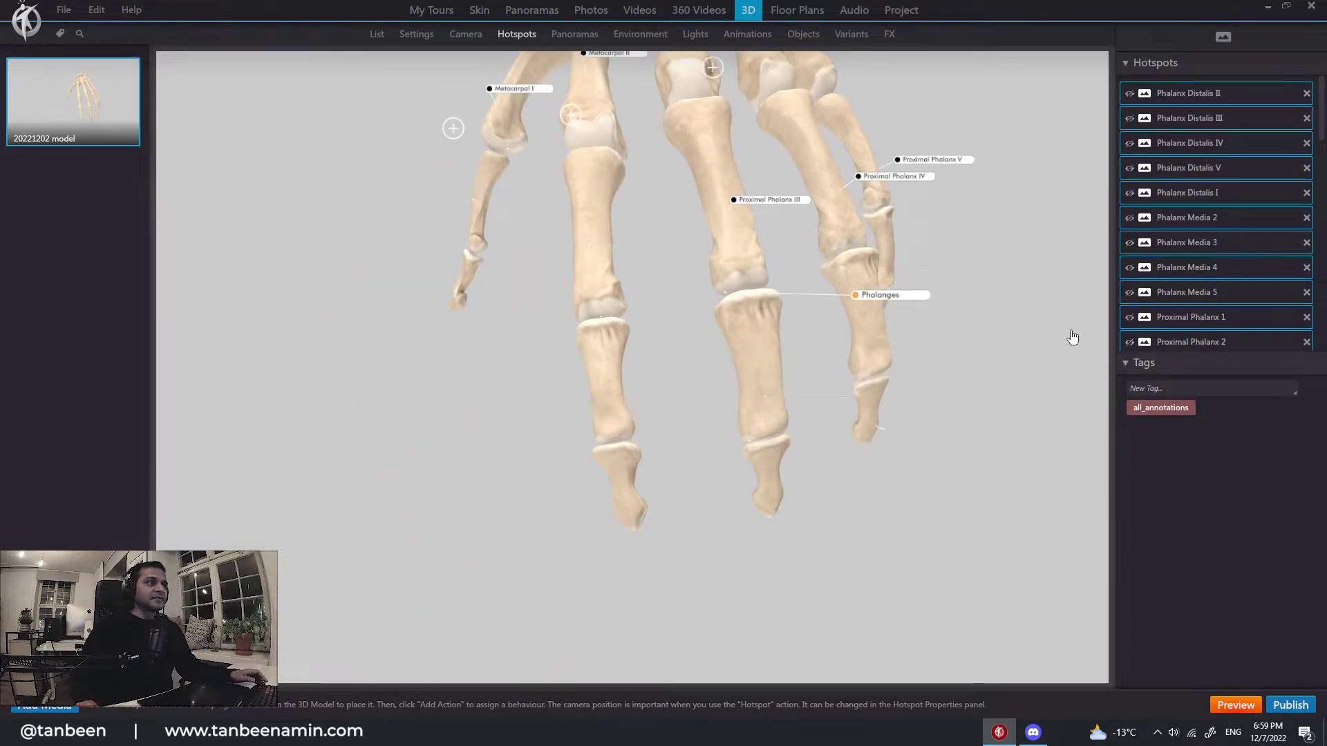
{"action": "scroll", "coordinate": [978, 288], "scroll_direction": "down", "scroll_amount": 6}
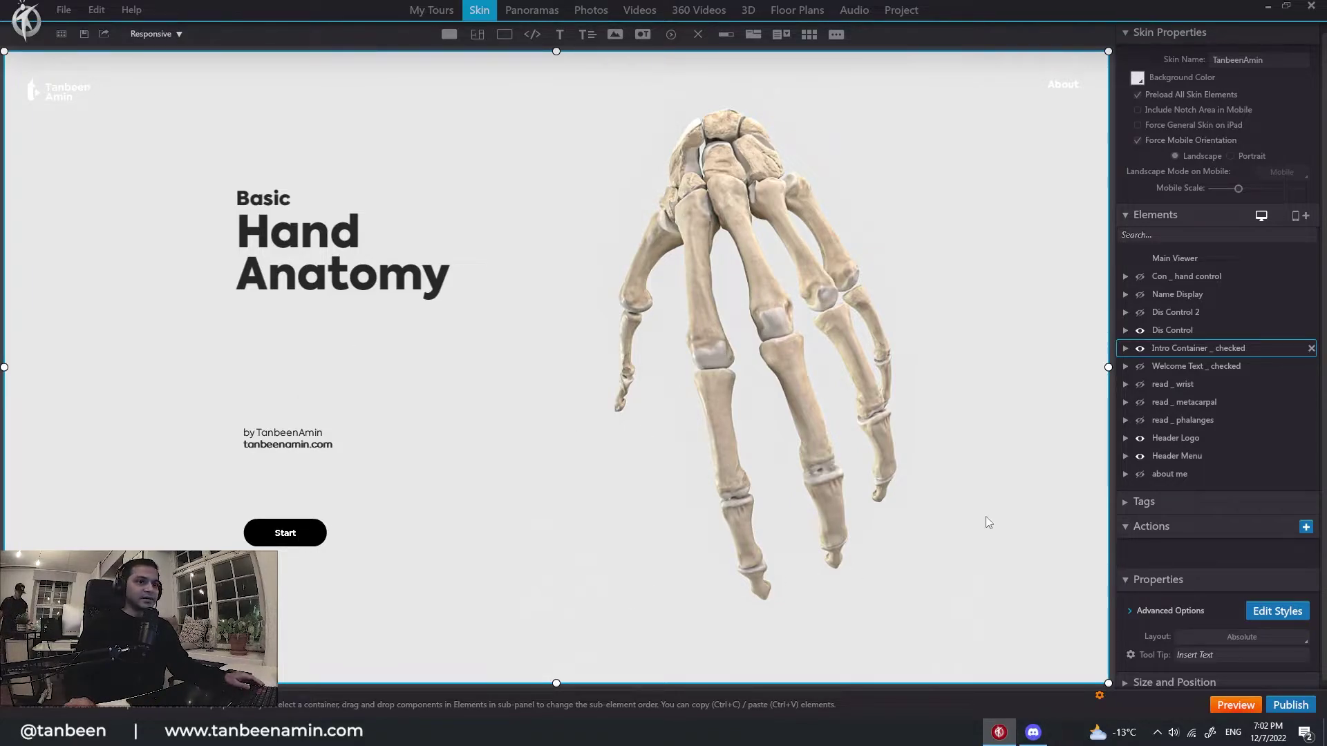
Step: Expand Intro Container, select Button Intro Start and review its Hide Components action
{"action": "left_click", "coordinate": [1126, 349]}
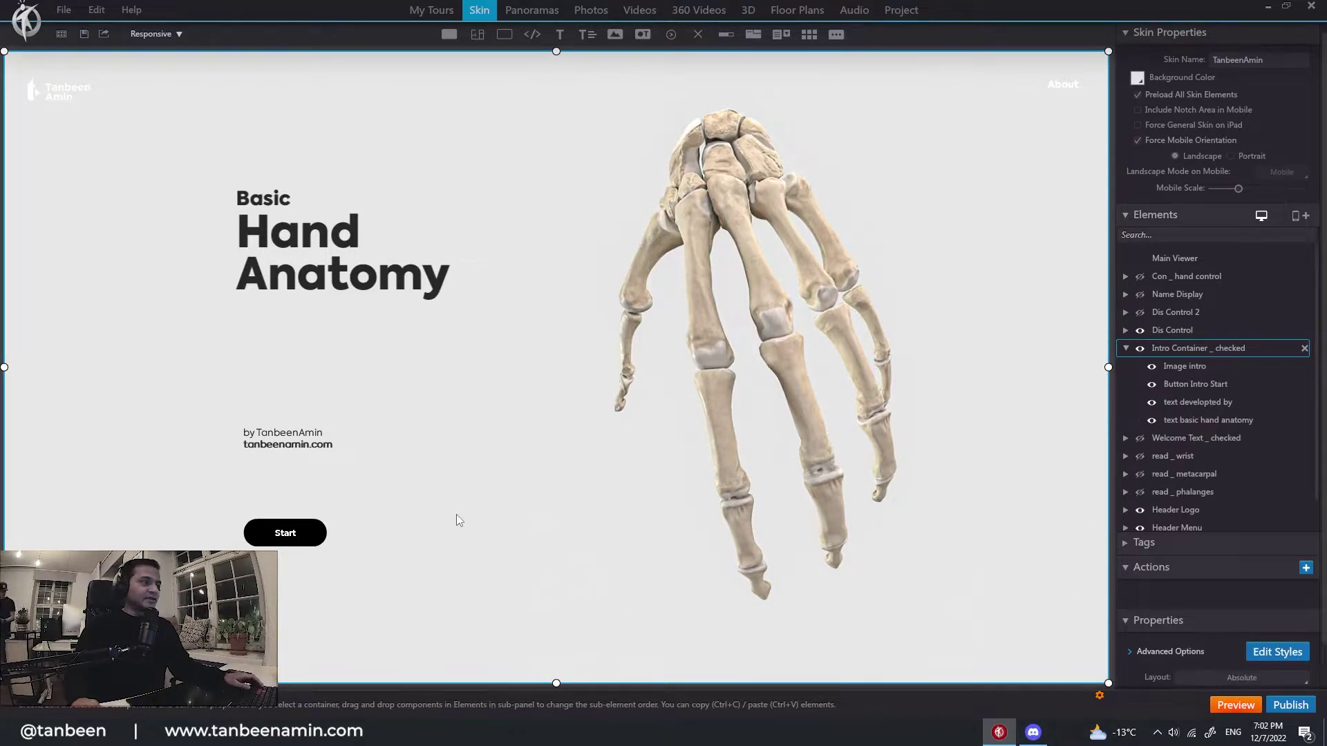
{"action": "left_click", "coordinate": [316, 533]}
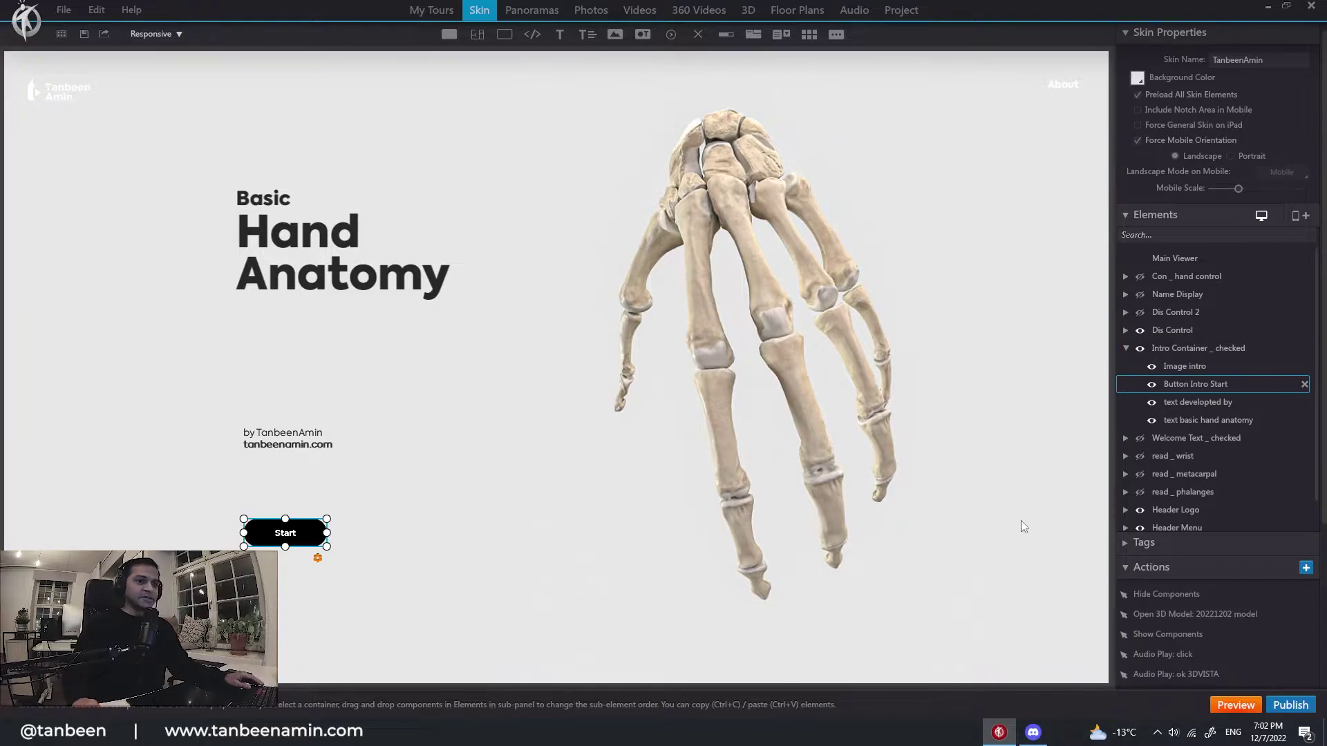
{"action": "left_click_drag", "start_coordinate": [1318, 400], "coordinate": [1318, 423]}
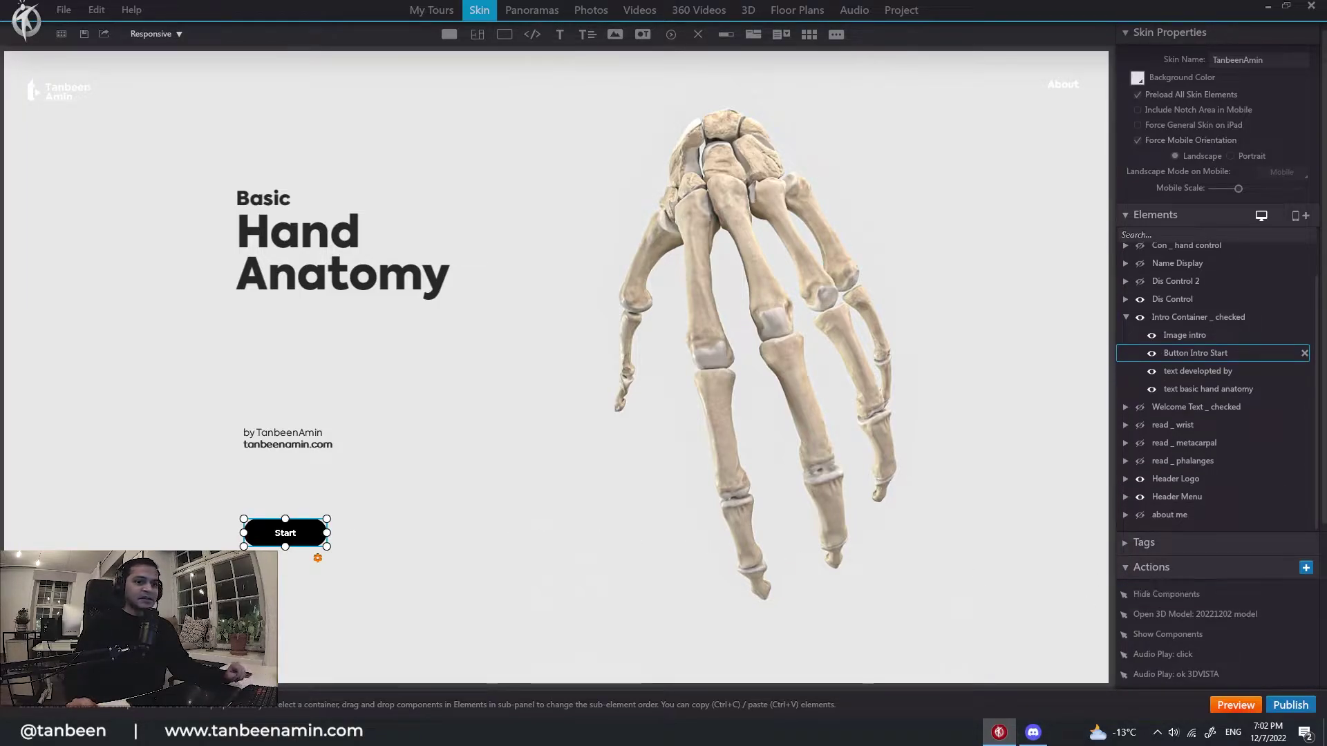
{"action": "left_click_drag", "start_coordinate": [1322, 520], "coordinate": [1323, 542]}
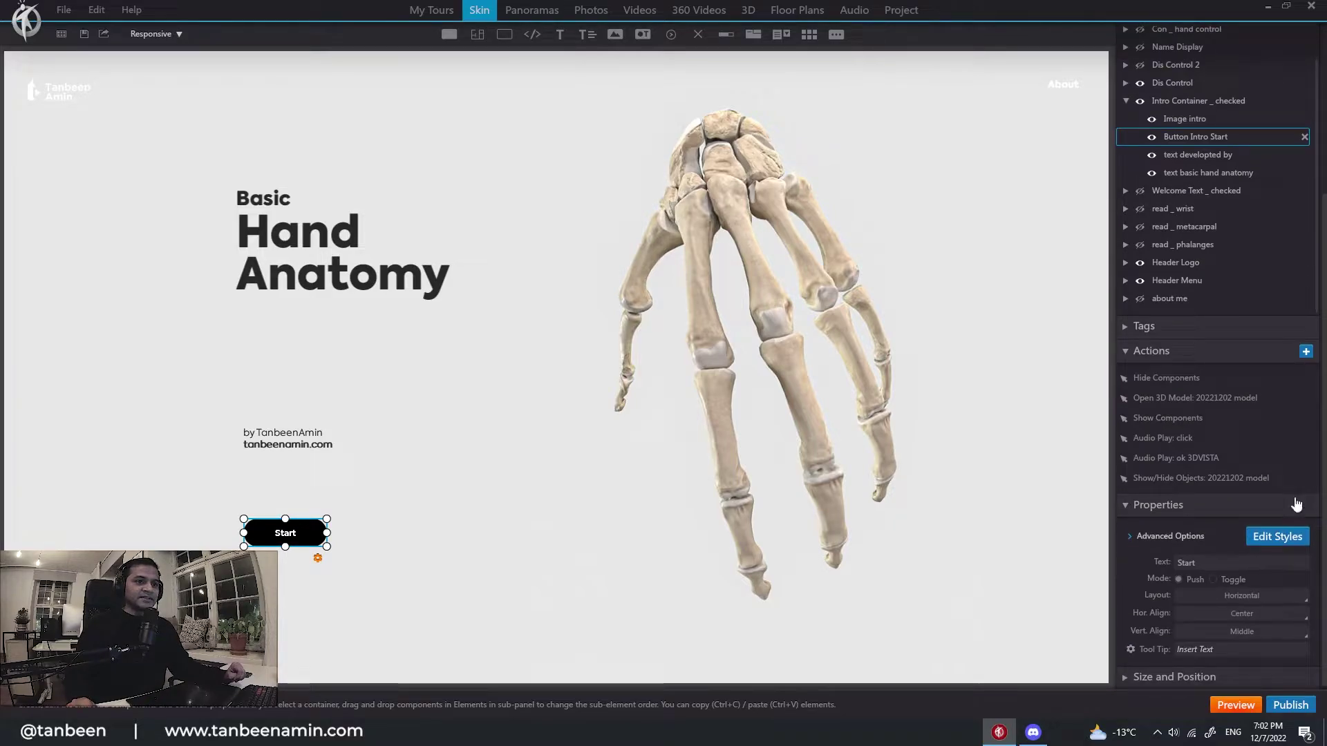
{"action": "double_click", "coordinate": [1158, 383]}
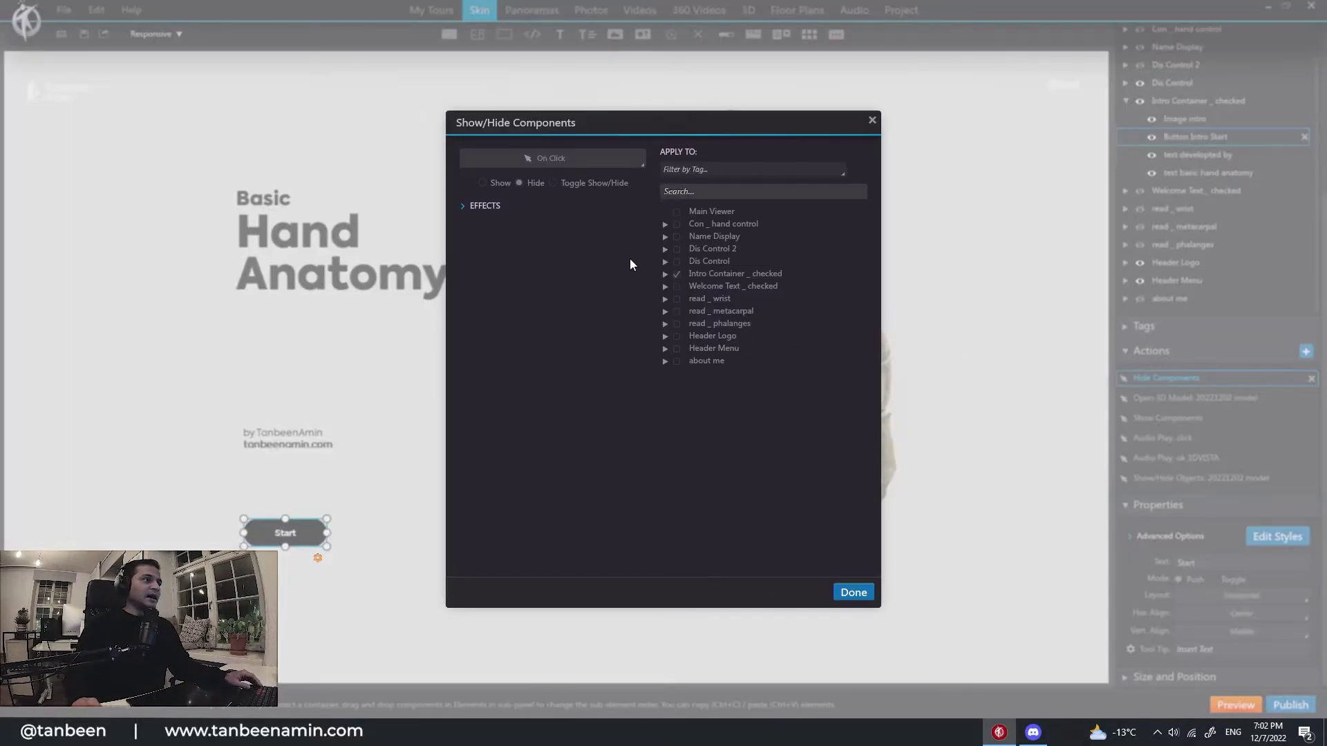
{"action": "left_click", "coordinate": [872, 121]}
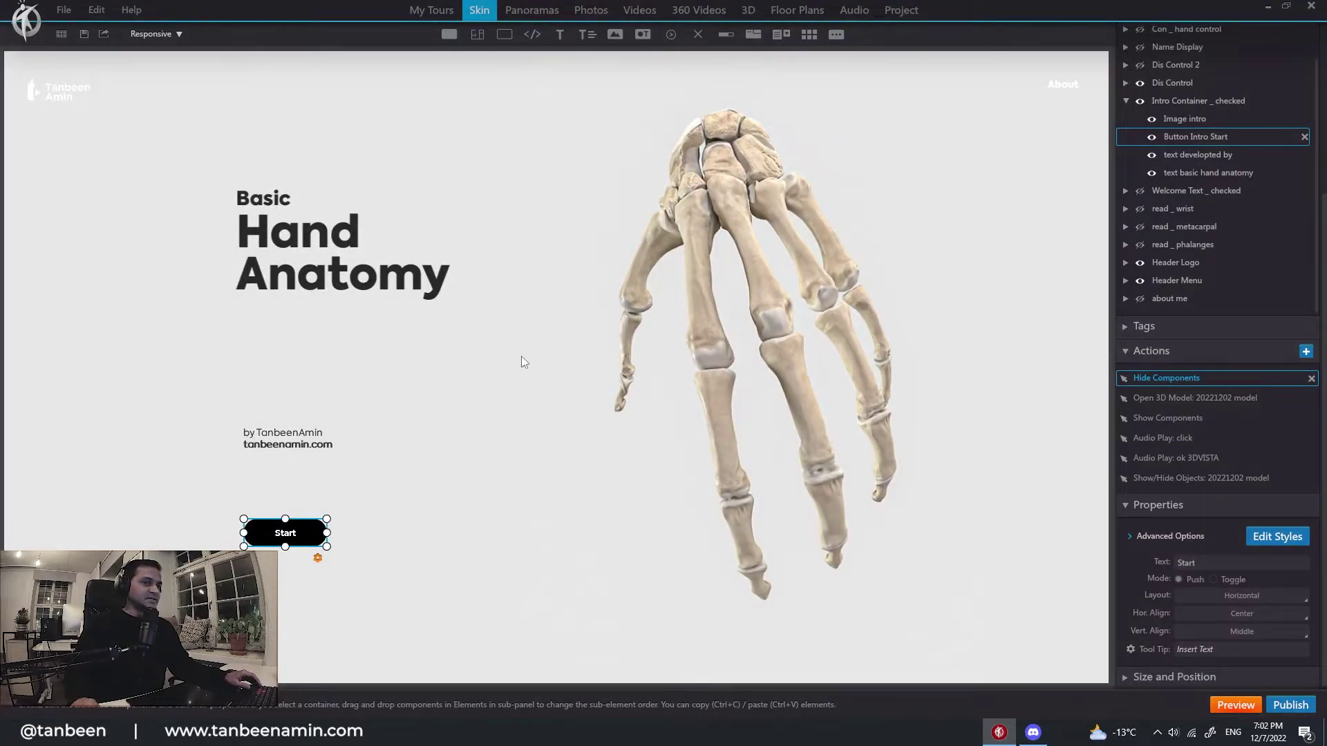
{"action": "left_click", "coordinate": [1177, 400]}
{"action": "double_click", "coordinate": [1177, 399]}
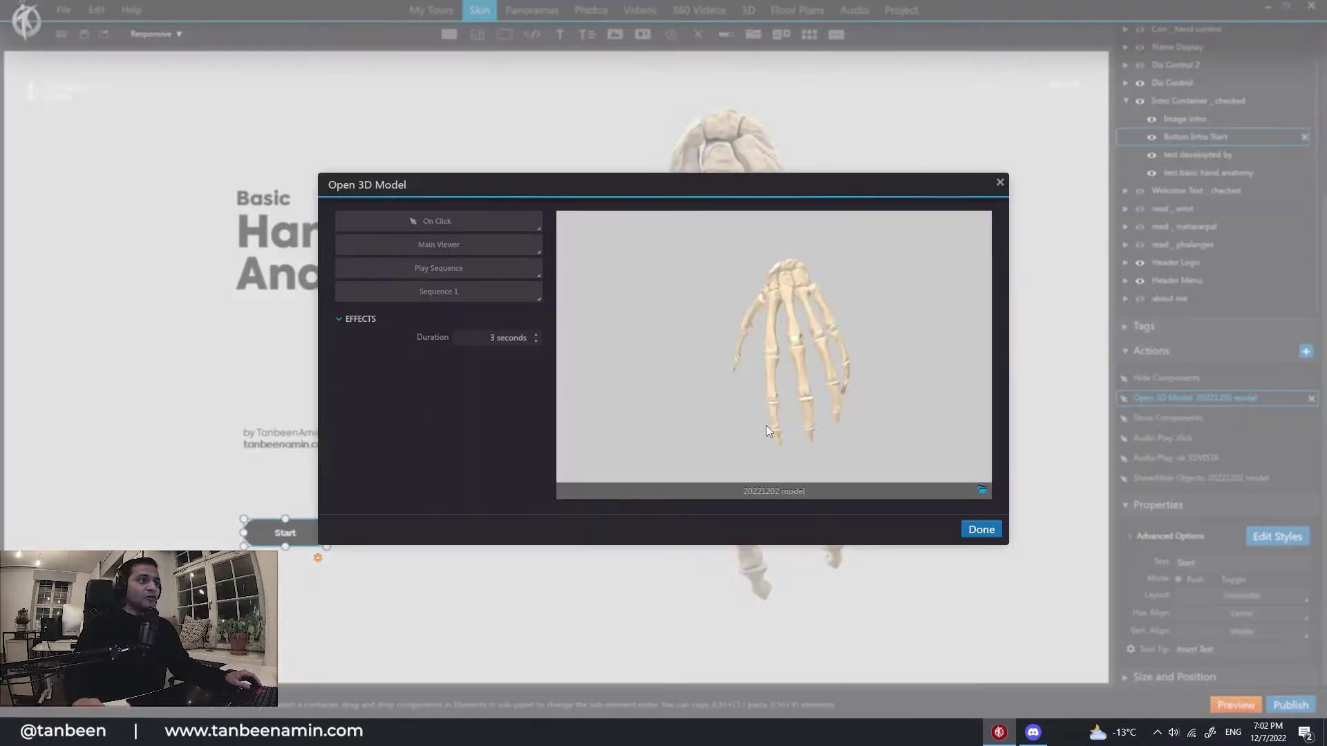
{"action": "left_click", "coordinate": [457, 292]}
{"action": "left_click", "coordinate": [458, 294]}
{"action": "left_click", "coordinate": [1000, 183]}
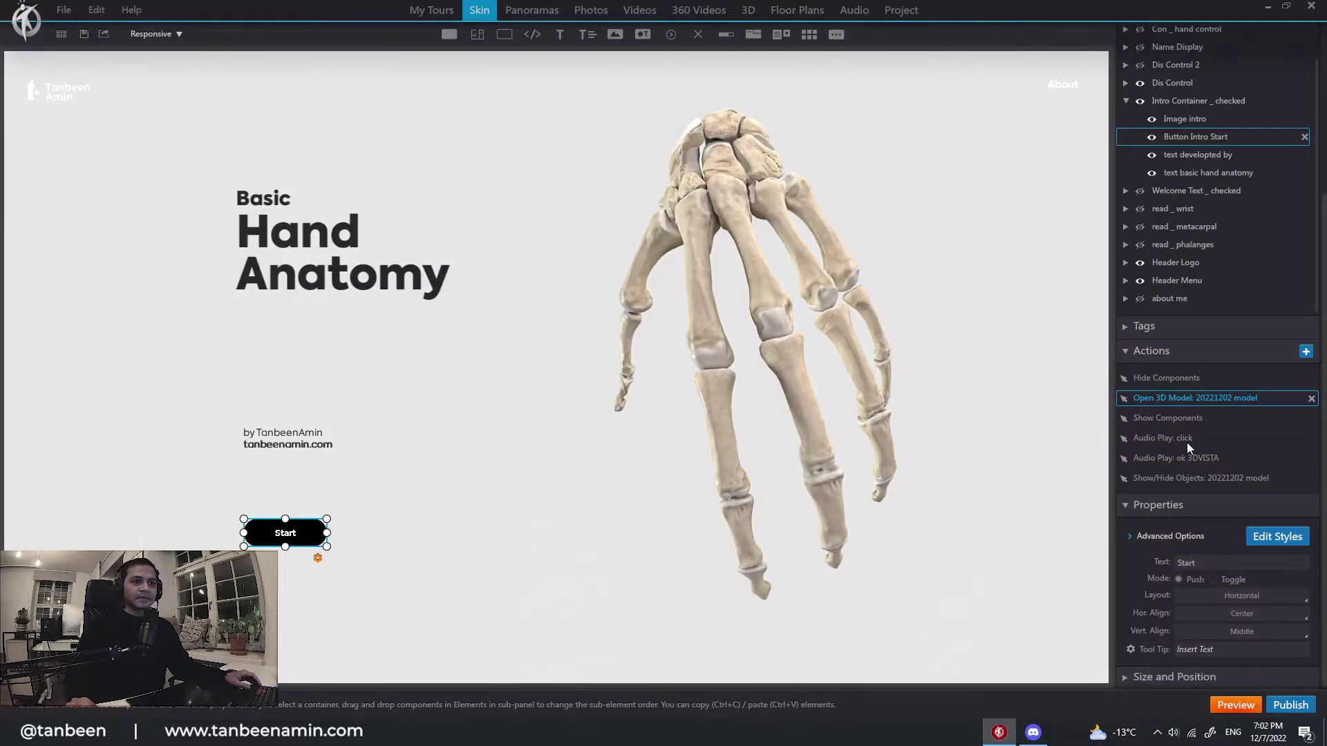
{"action": "left_click", "coordinate": [1180, 419]}
{"action": "double_click", "coordinate": [1179, 419]}
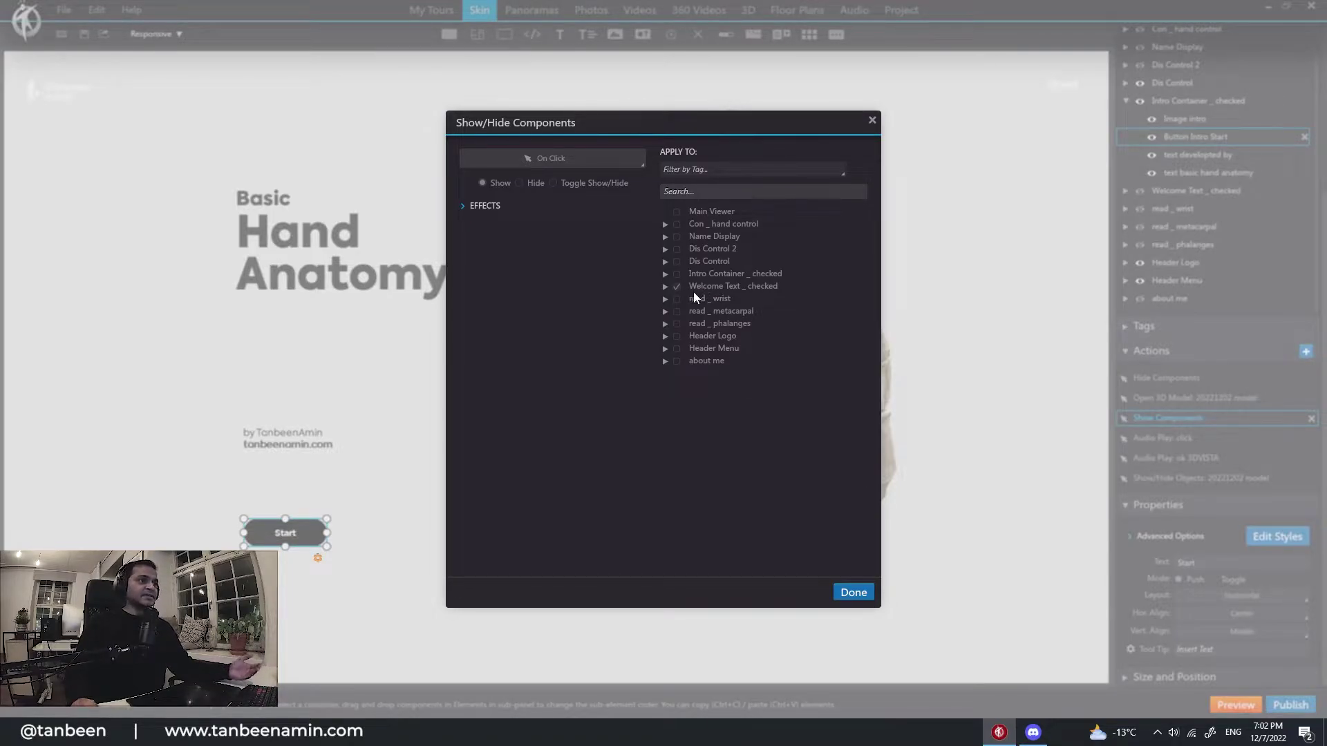
{"action": "left_click", "coordinate": [870, 123]}
{"action": "left_click", "coordinate": [1159, 438]}
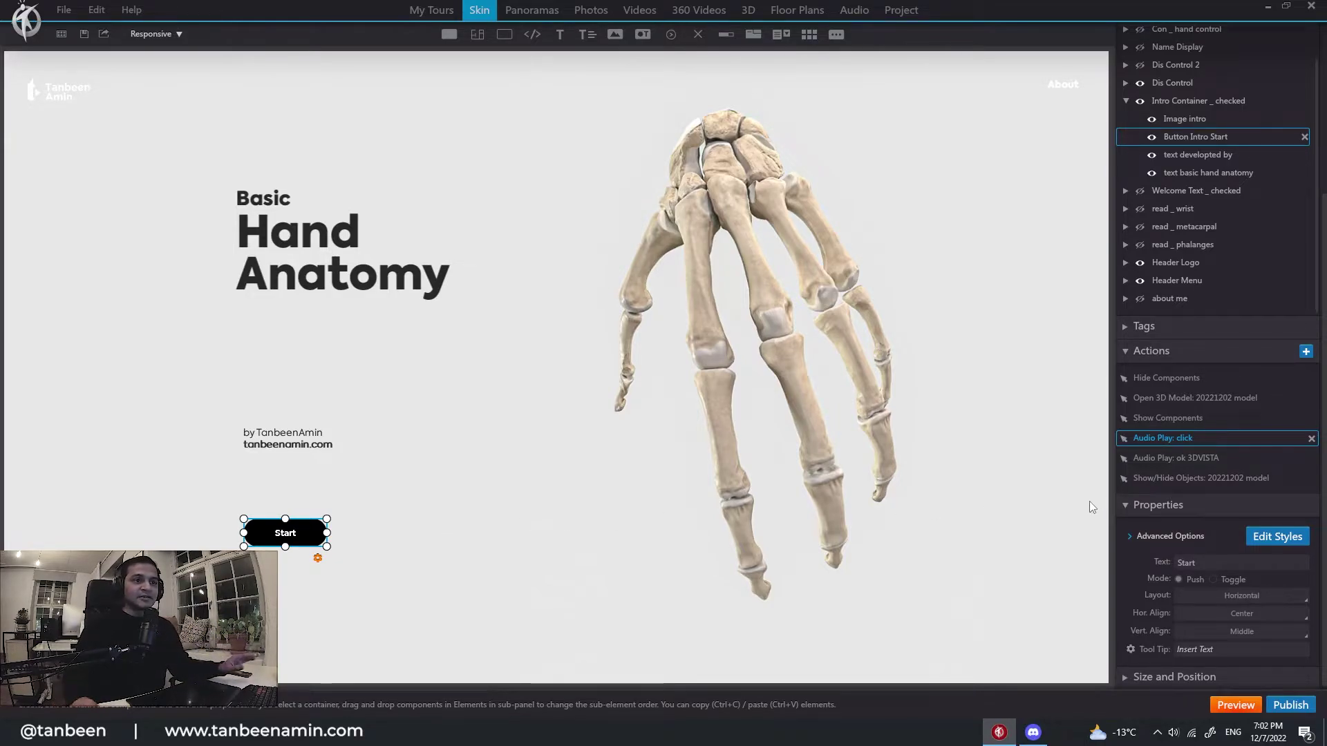
{"action": "left_click", "coordinate": [1180, 458]}
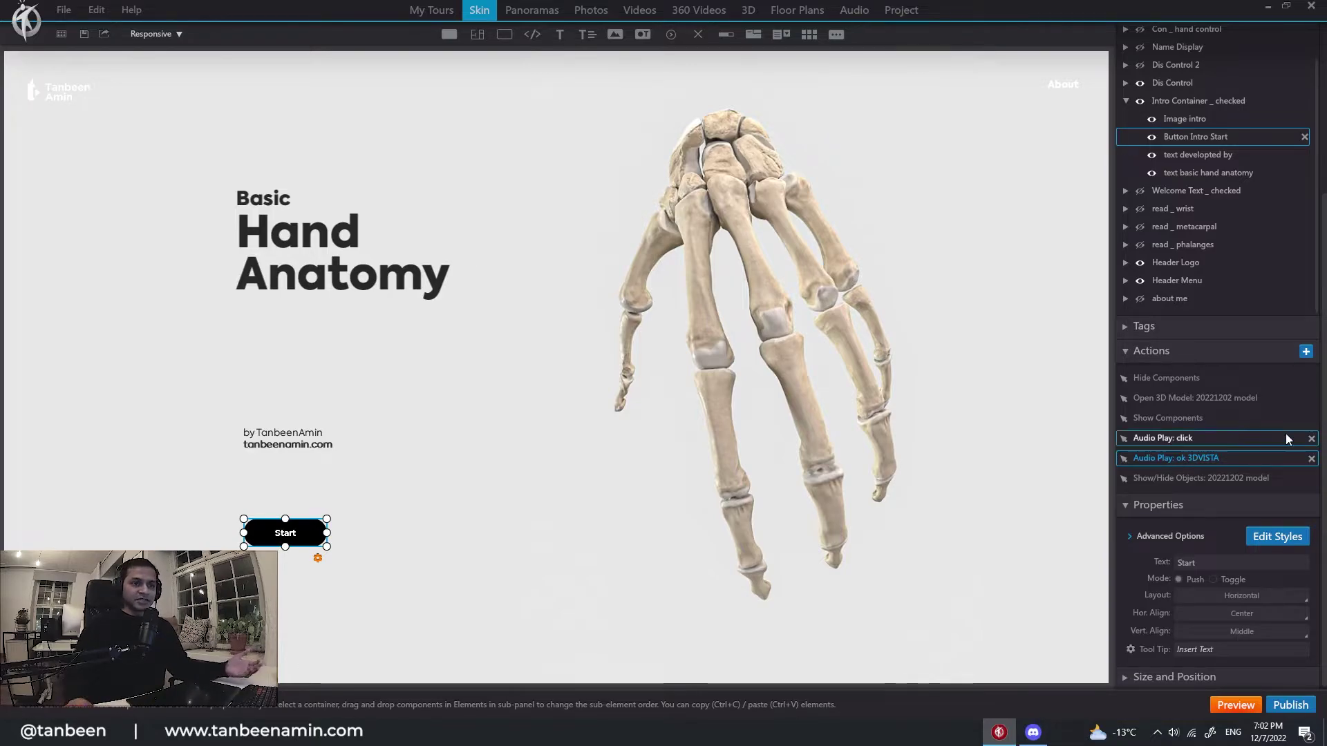
{"action": "double_click", "coordinate": [1188, 478]}
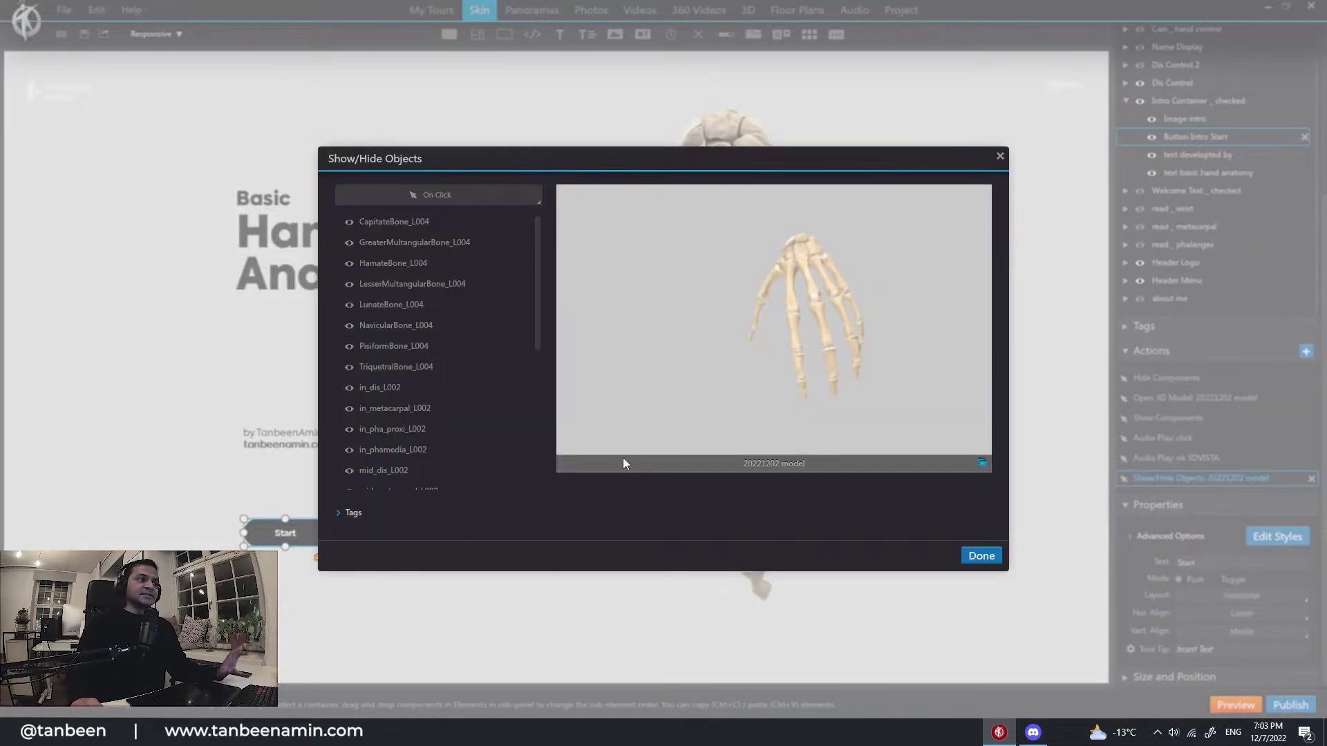
{"action": "left_click_drag", "start_coordinate": [541, 327], "coordinate": [543, 261]}
{"action": "left_click", "coordinate": [980, 557]}
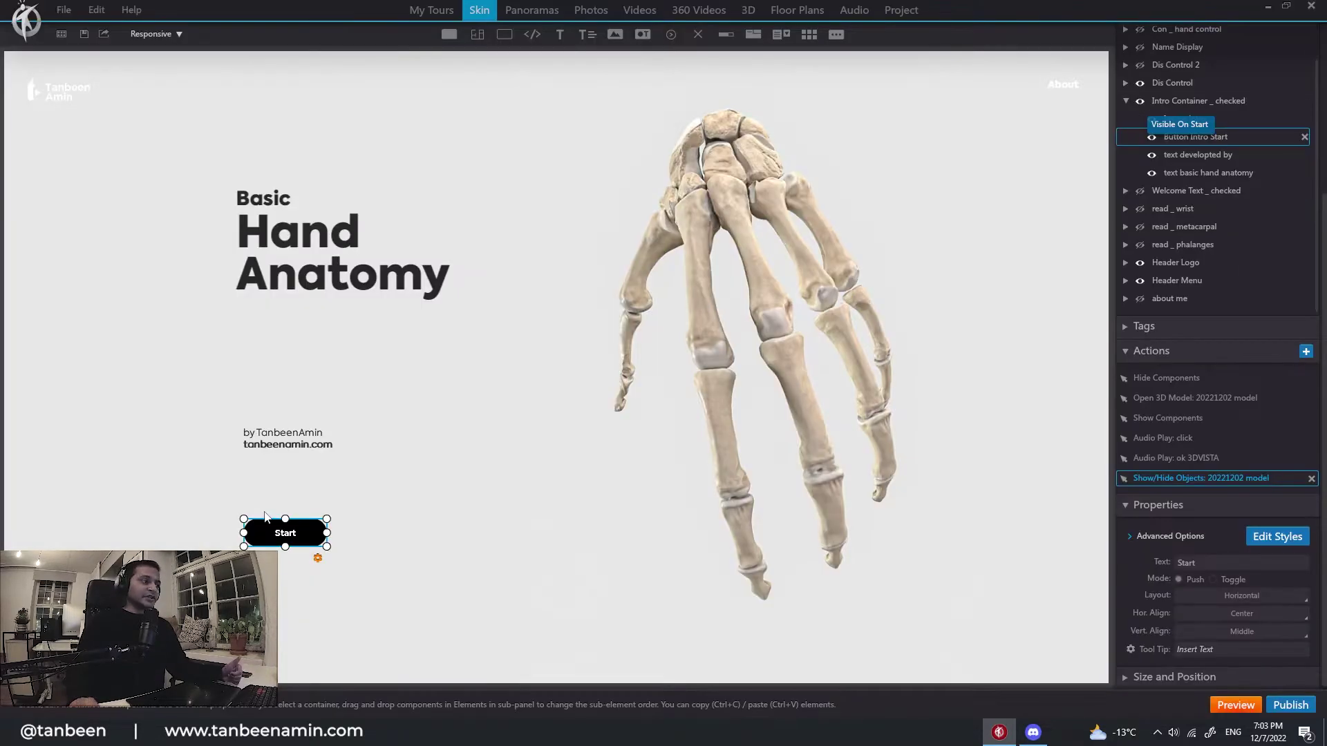
Step: Hide Intro Container, show the Welcome Text panel, and select its Next button
{"action": "left_click", "coordinate": [1139, 103]}
{"action": "left_click", "coordinate": [1141, 173]}
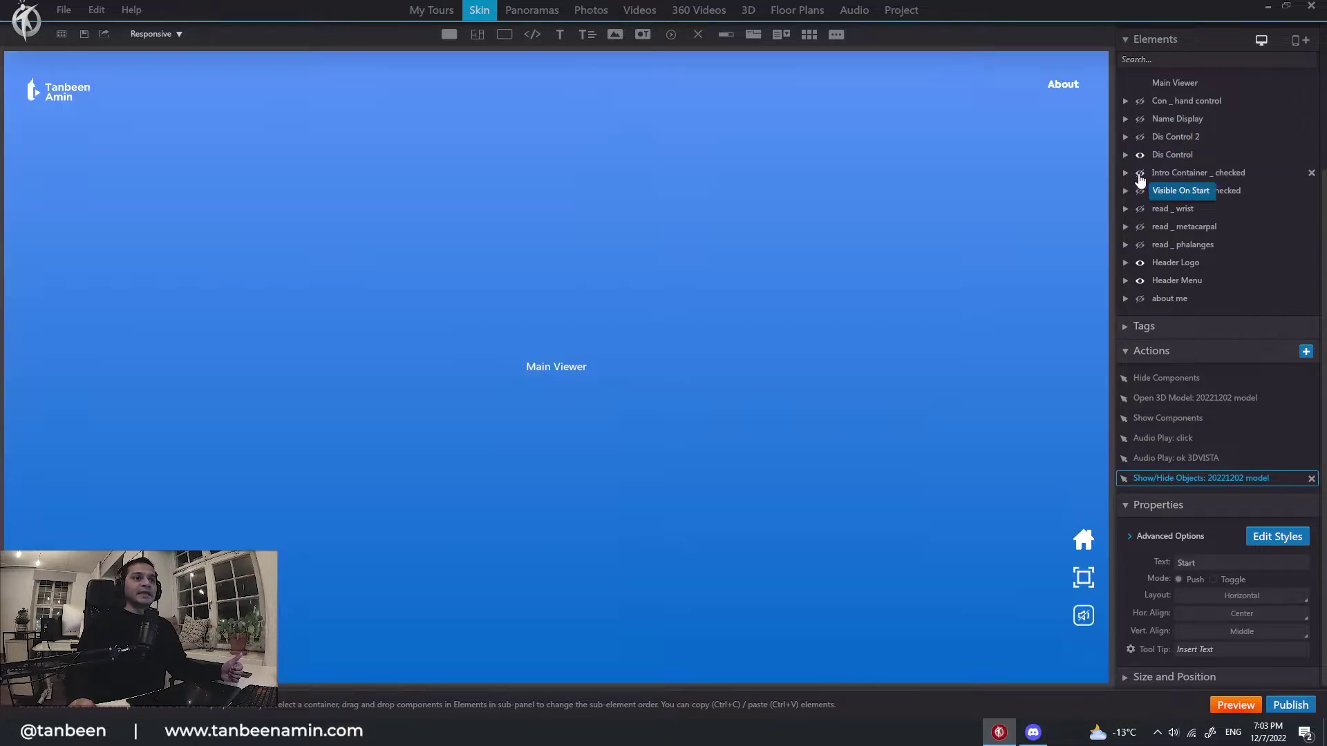
{"action": "left_click", "coordinate": [1140, 191]}
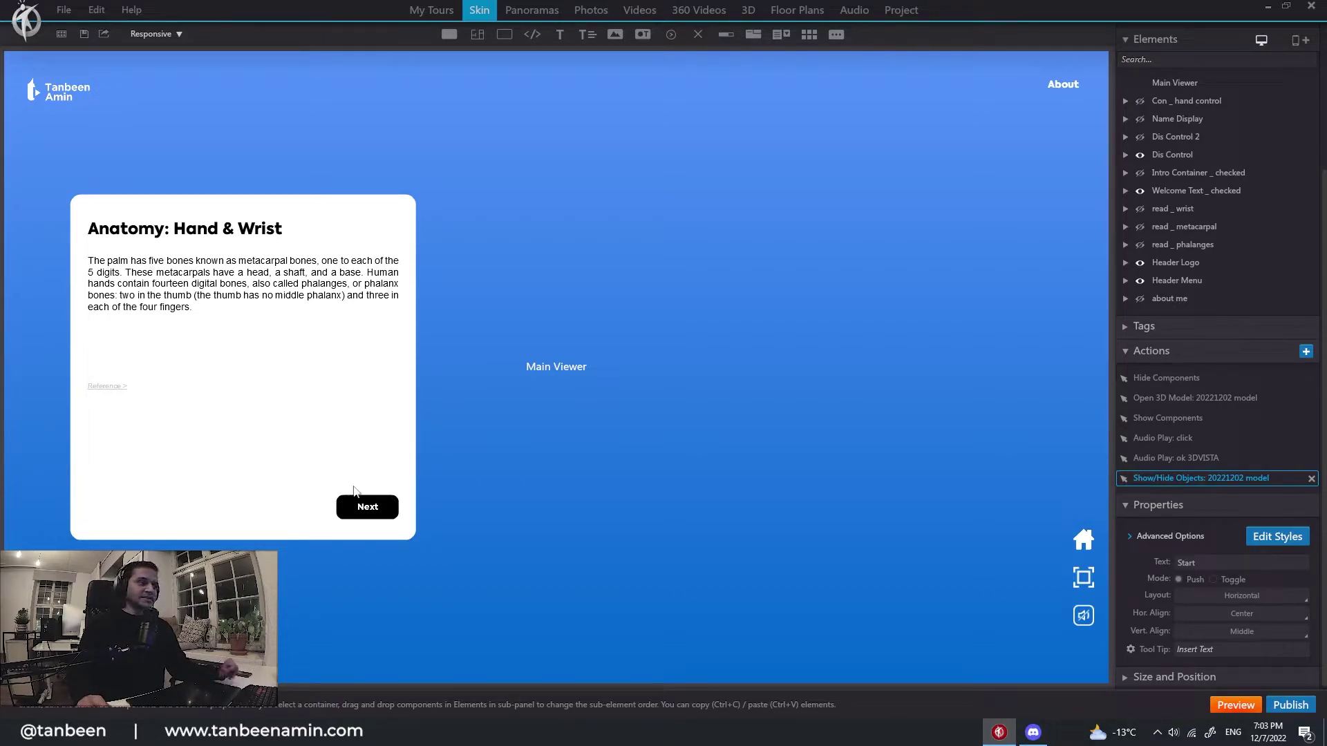
{"action": "left_click", "coordinate": [359, 509]}
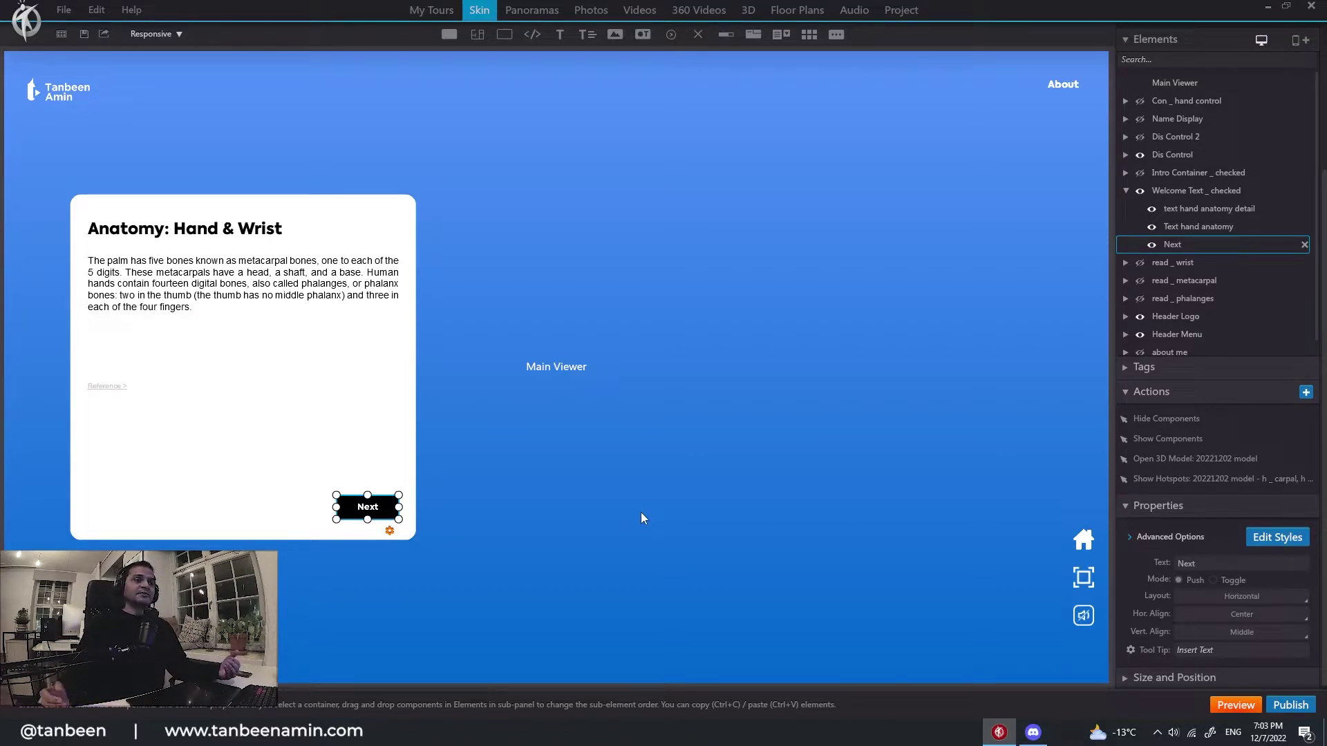
Step: Review Next's Hide Components and Show Components actions, briefly toggling the Con _ hand control menu
{"action": "scroll", "coordinate": [1158, 249], "scroll_direction": "up", "scroll_amount": 1}
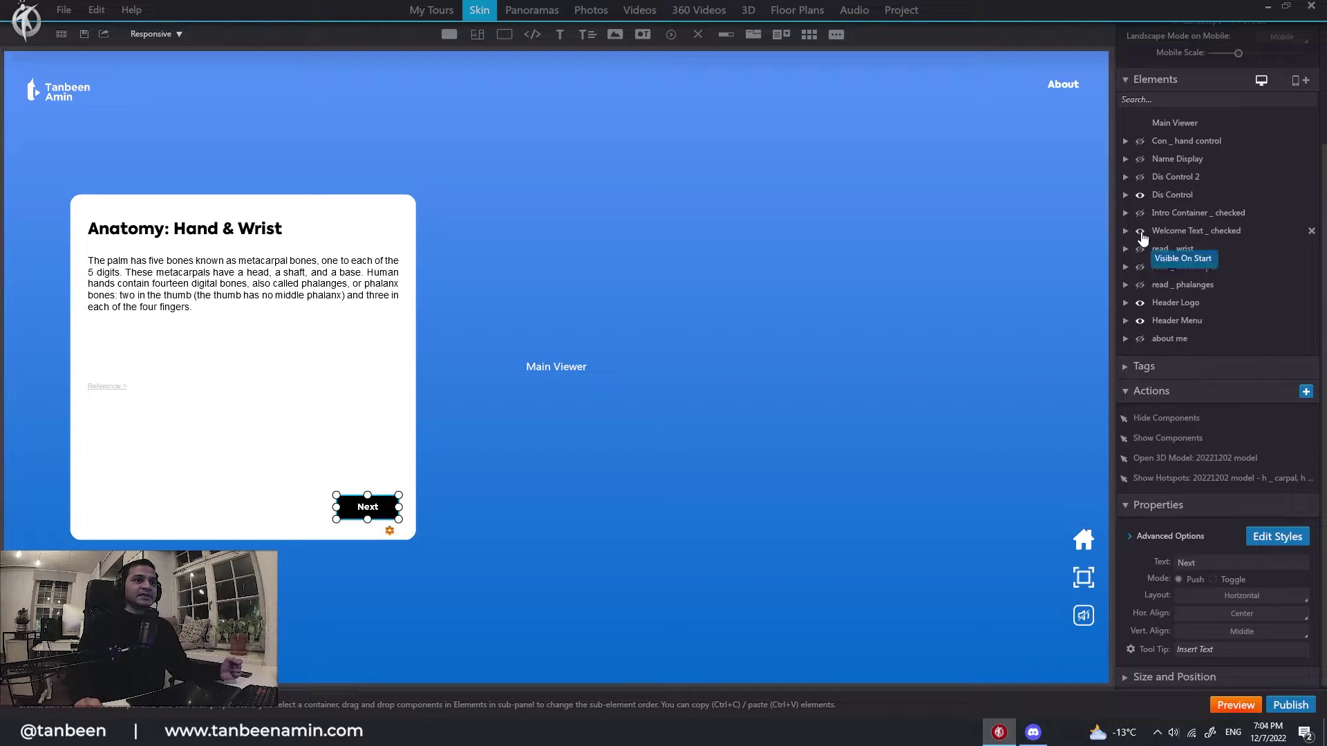
{"action": "double_click", "coordinate": [1166, 419]}
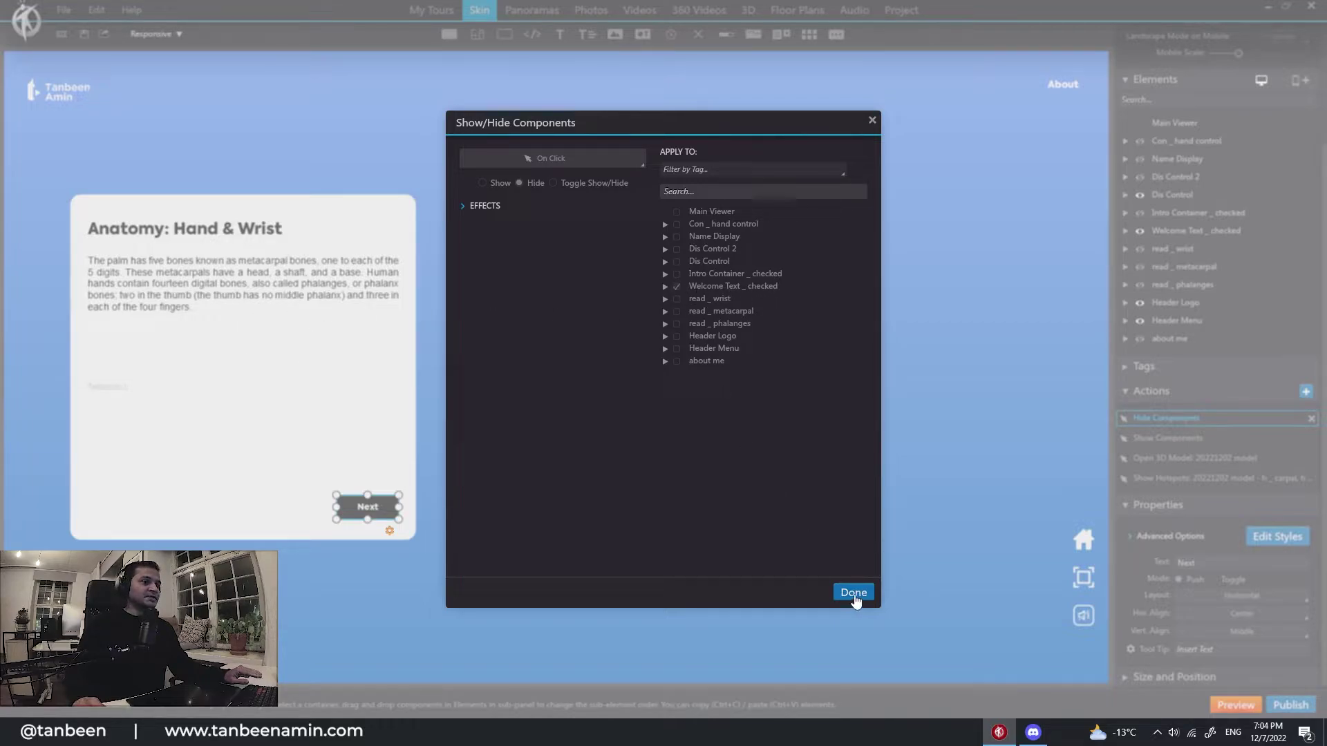
{"action": "left_click", "coordinate": [872, 120]}
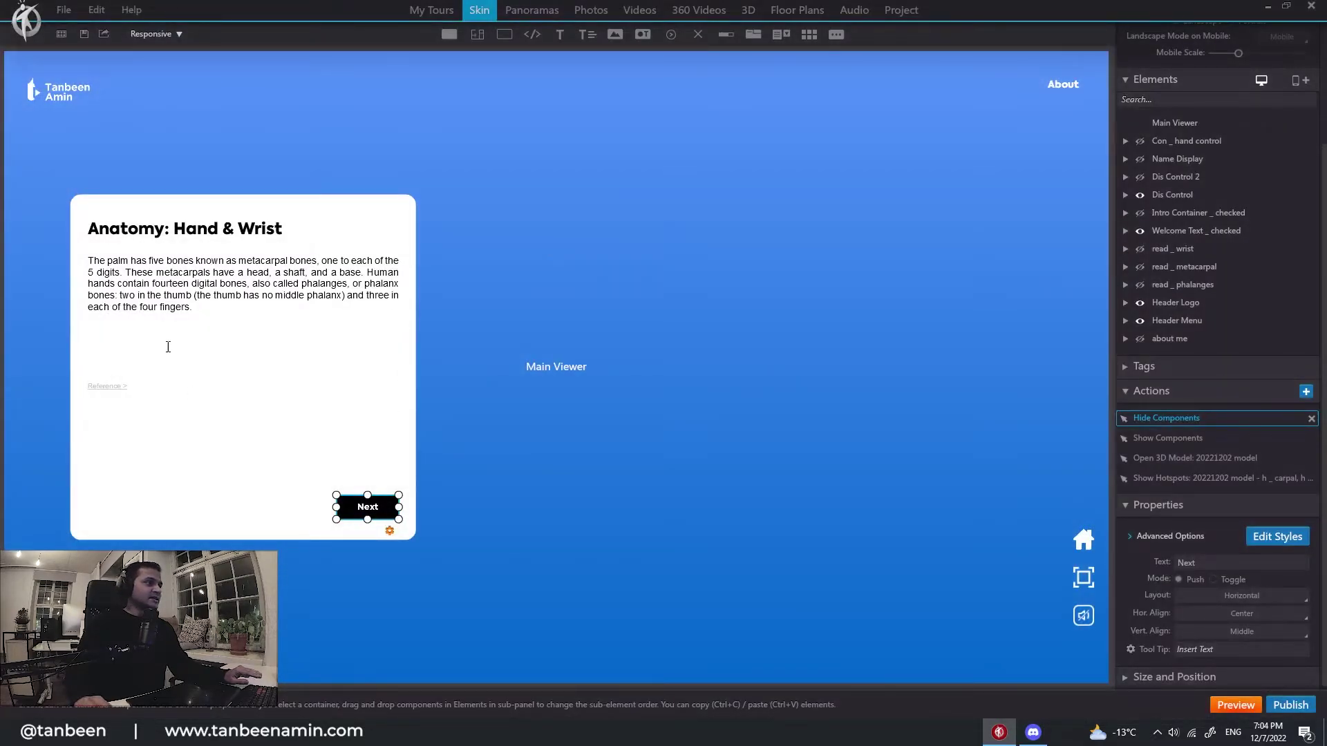
{"action": "double_click", "coordinate": [1175, 438]}
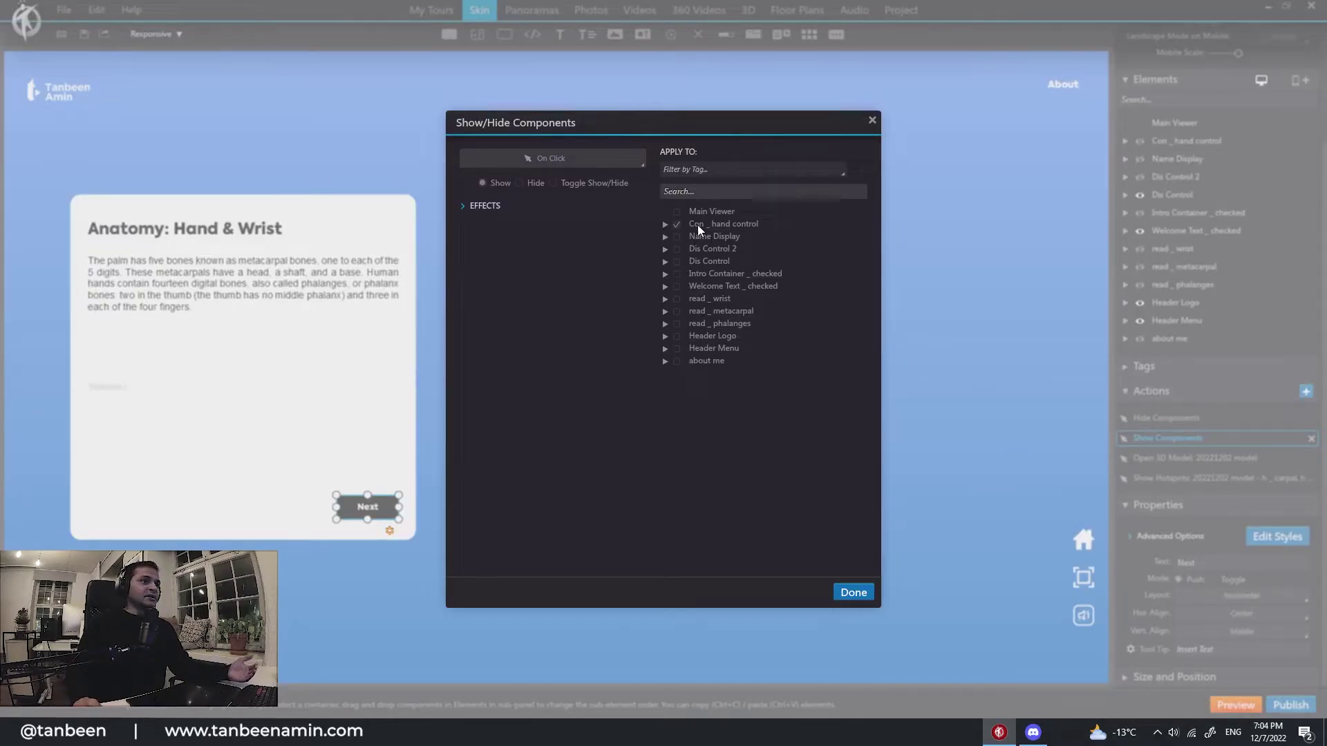
{"action": "left_click", "coordinate": [872, 120]}
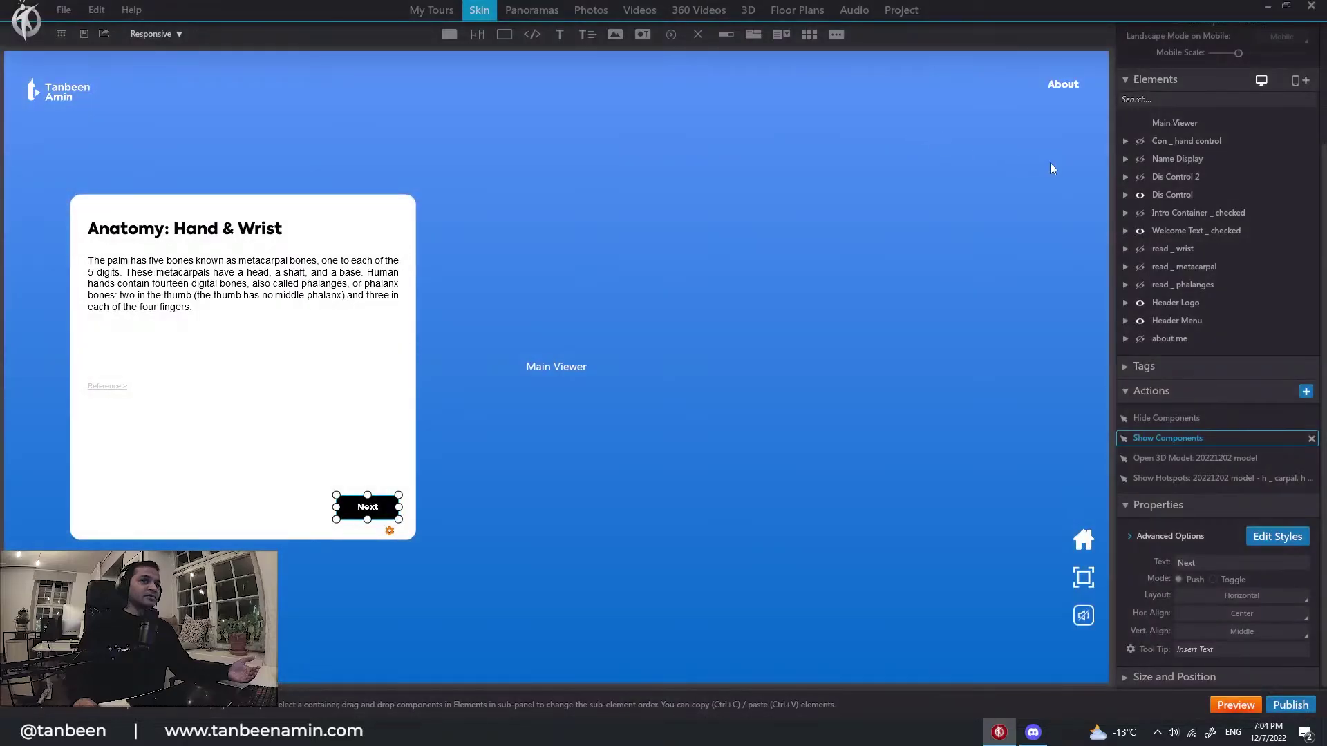
{"action": "left_click", "coordinate": [1141, 142]}
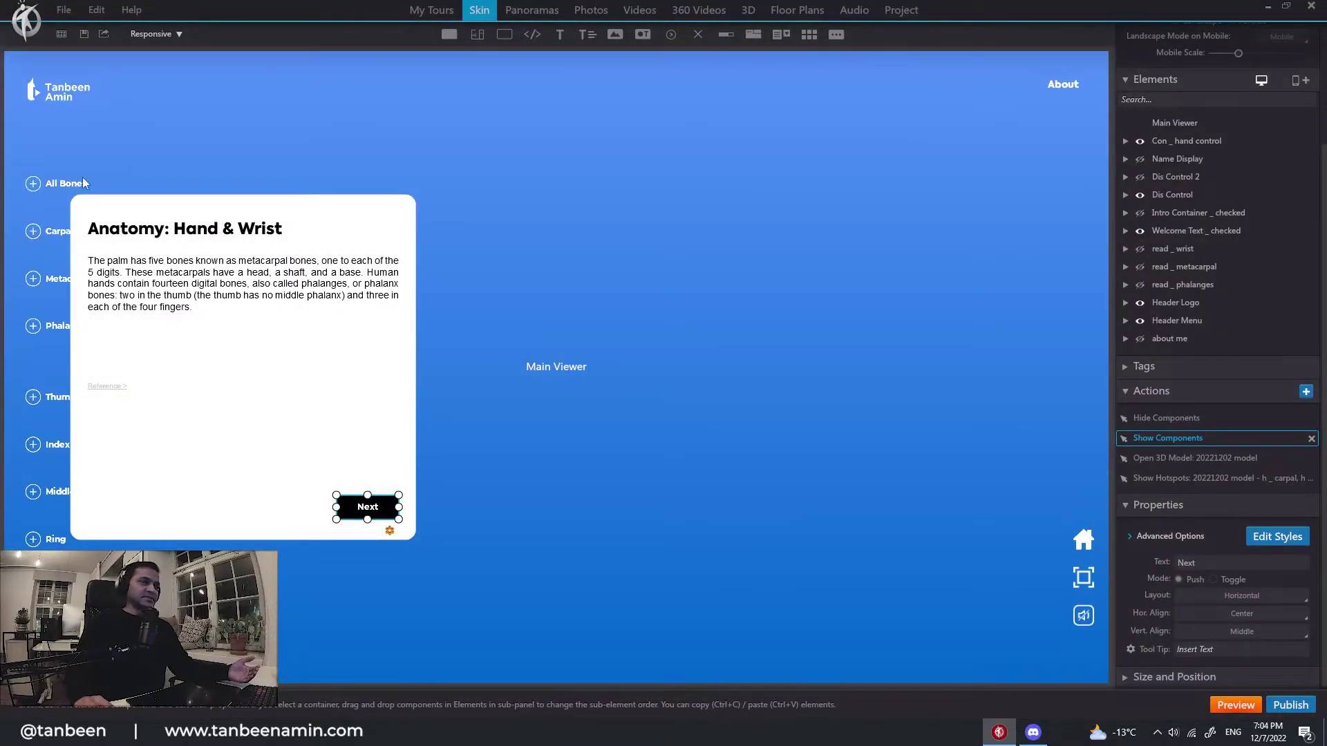
{"action": "left_click", "coordinate": [1141, 141]}
Step: Review Next's Open 3D Model and Show Hotspots actions, then hide the Welcome Text panel
{"action": "left_click", "coordinate": [1144, 419]}
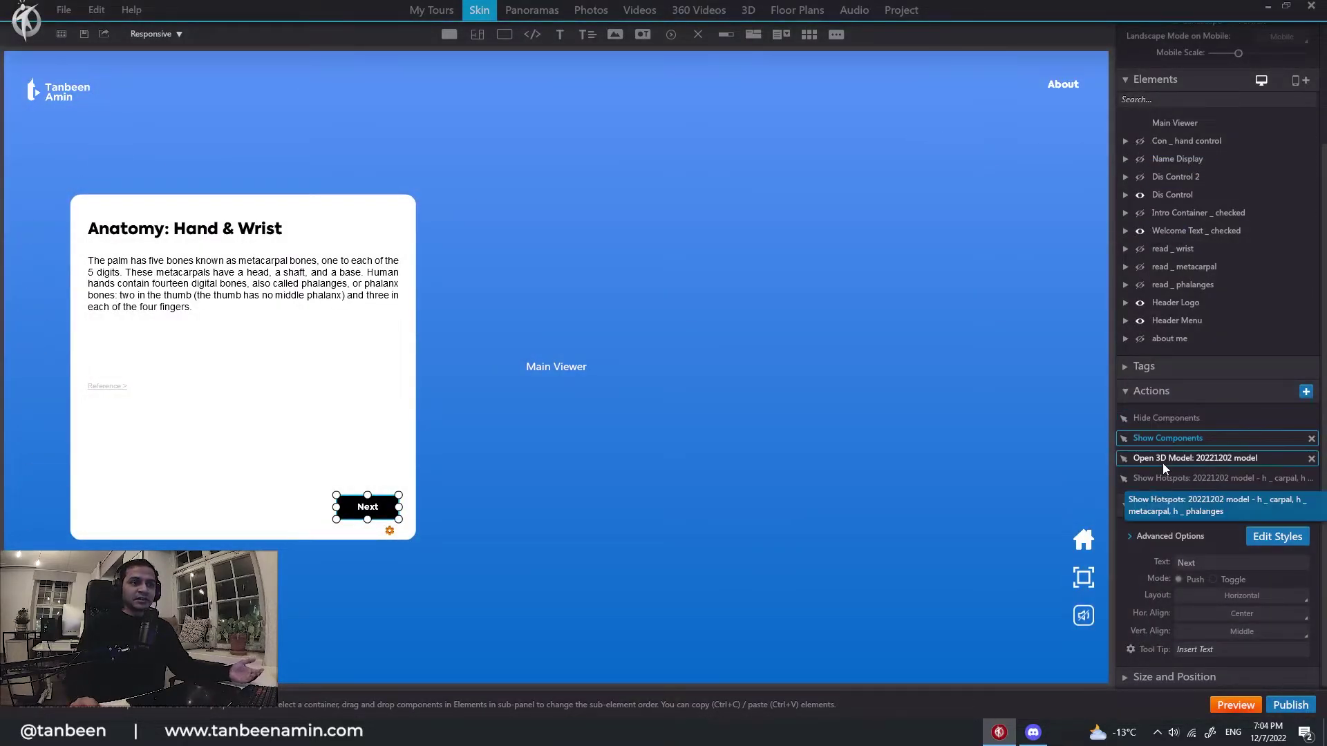
{"action": "double_click", "coordinate": [1163, 459]}
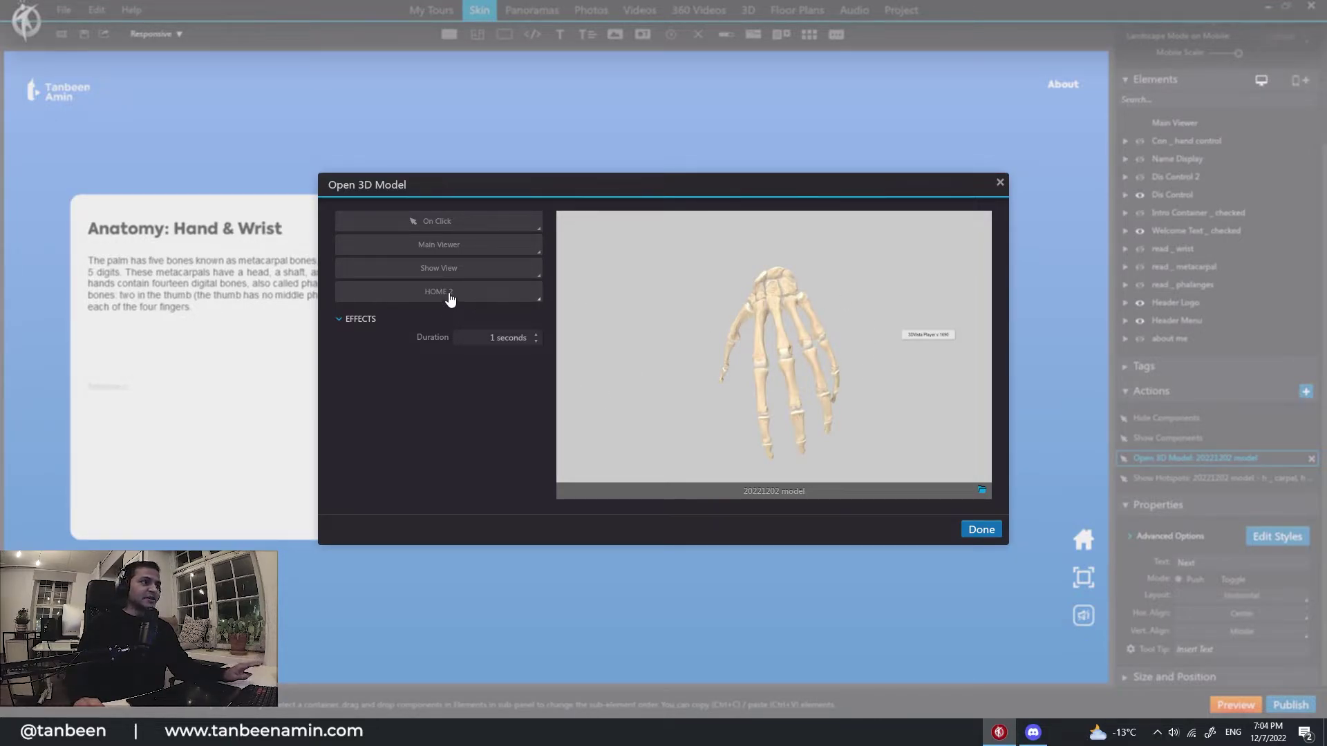
{"action": "left_click", "coordinate": [999, 184]}
{"action": "double_click", "coordinate": [1203, 479]}
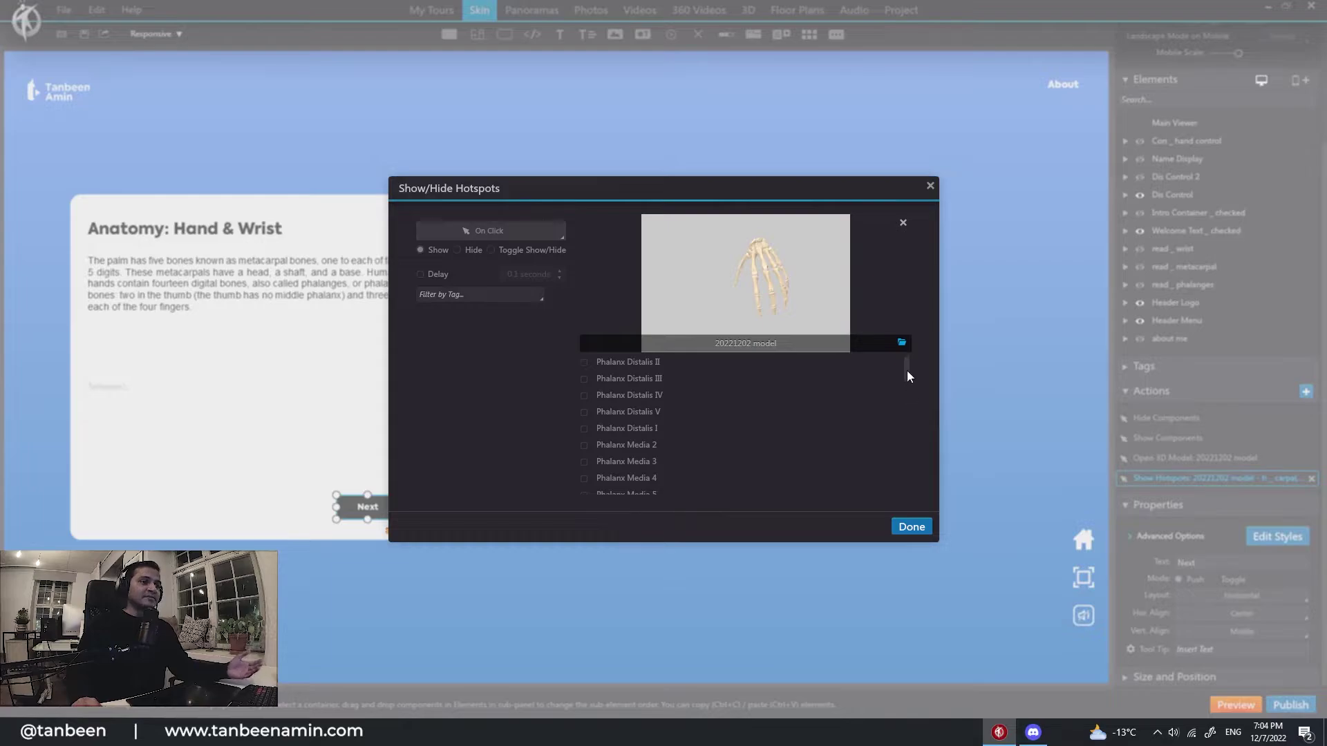
{"action": "left_click_drag", "start_coordinate": [907, 370], "coordinate": [907, 459]}
{"action": "left_click", "coordinate": [930, 186]}
{"action": "left_click", "coordinate": [377, 508]}
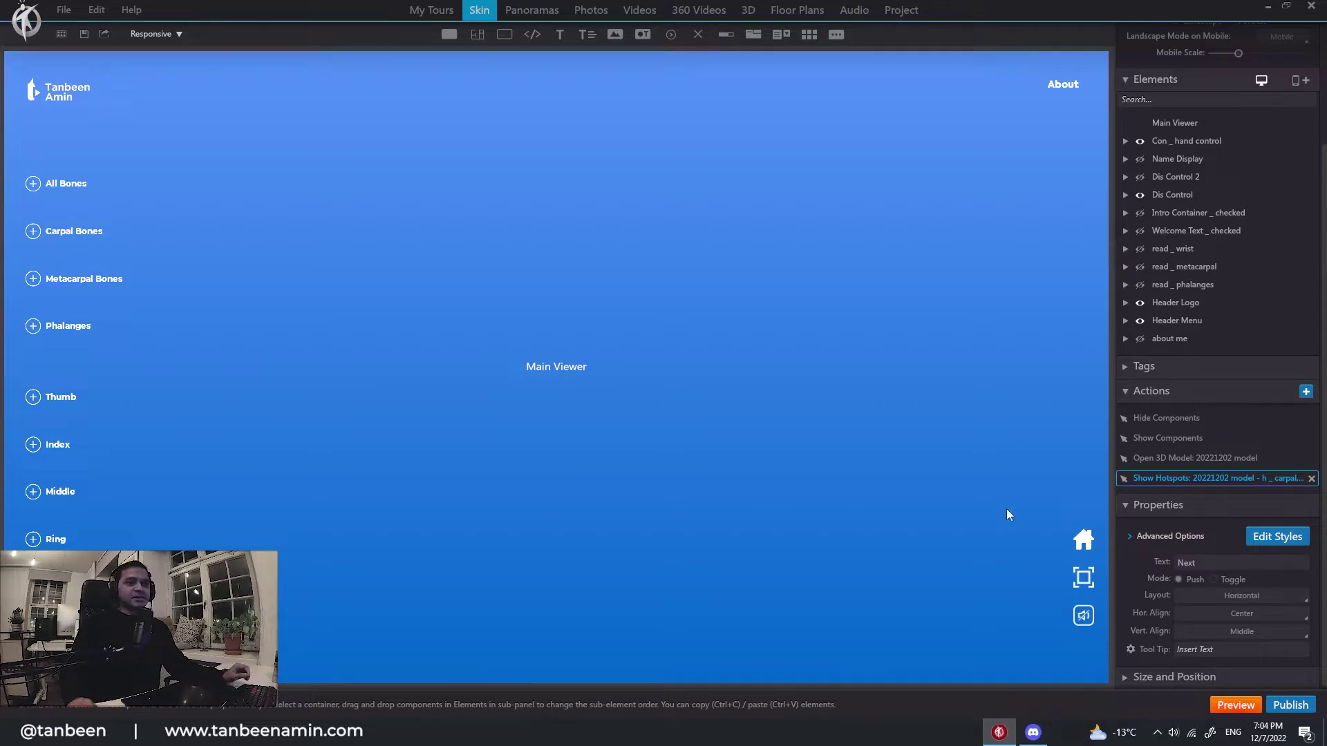
{"action": "left_click", "coordinate": [1178, 142]}
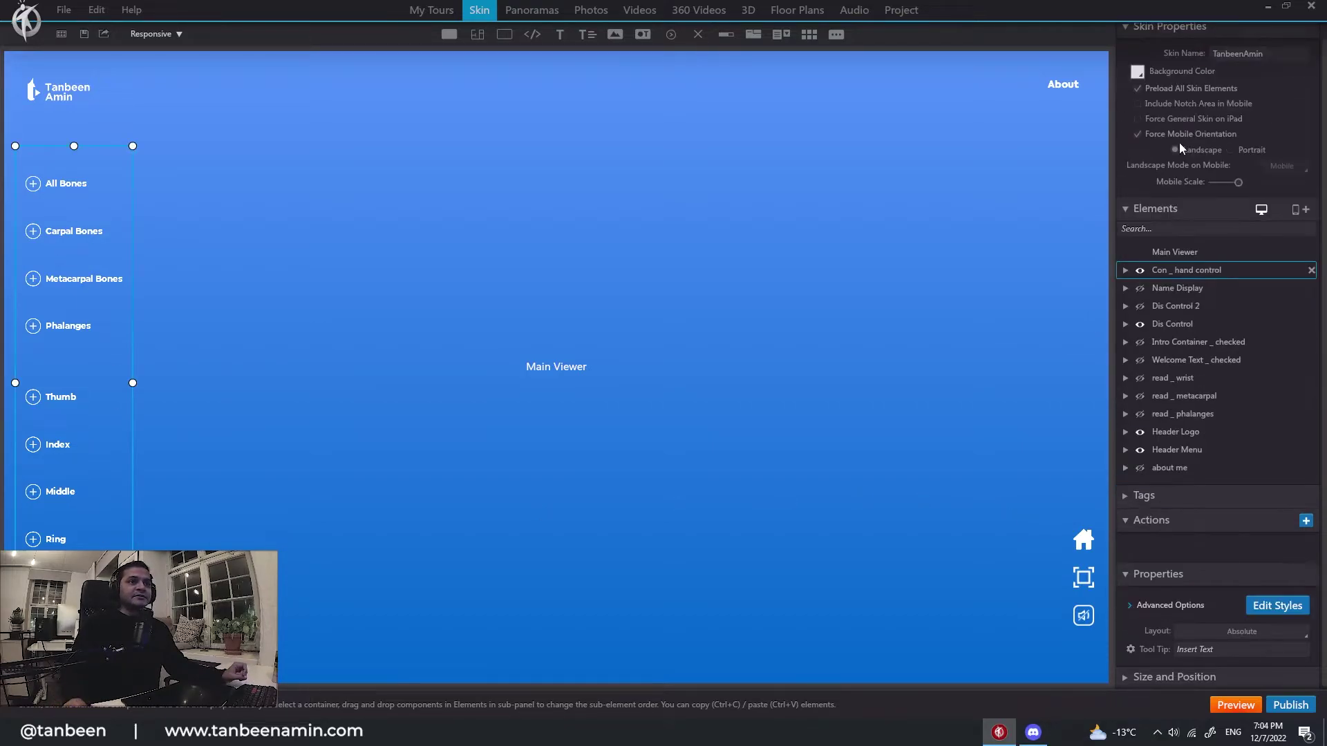
{"action": "left_click", "coordinate": [1273, 608]}
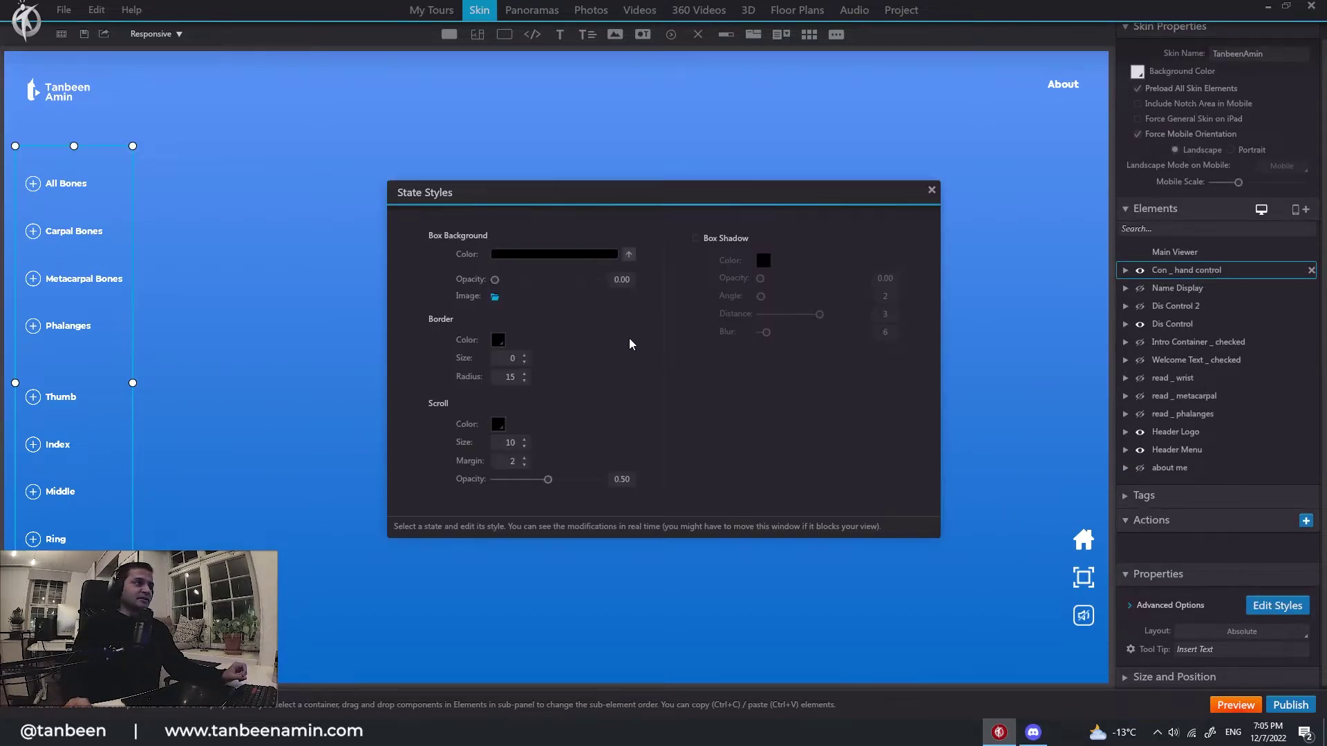
{"action": "left_click_drag", "start_coordinate": [496, 279], "coordinate": [626, 280]}
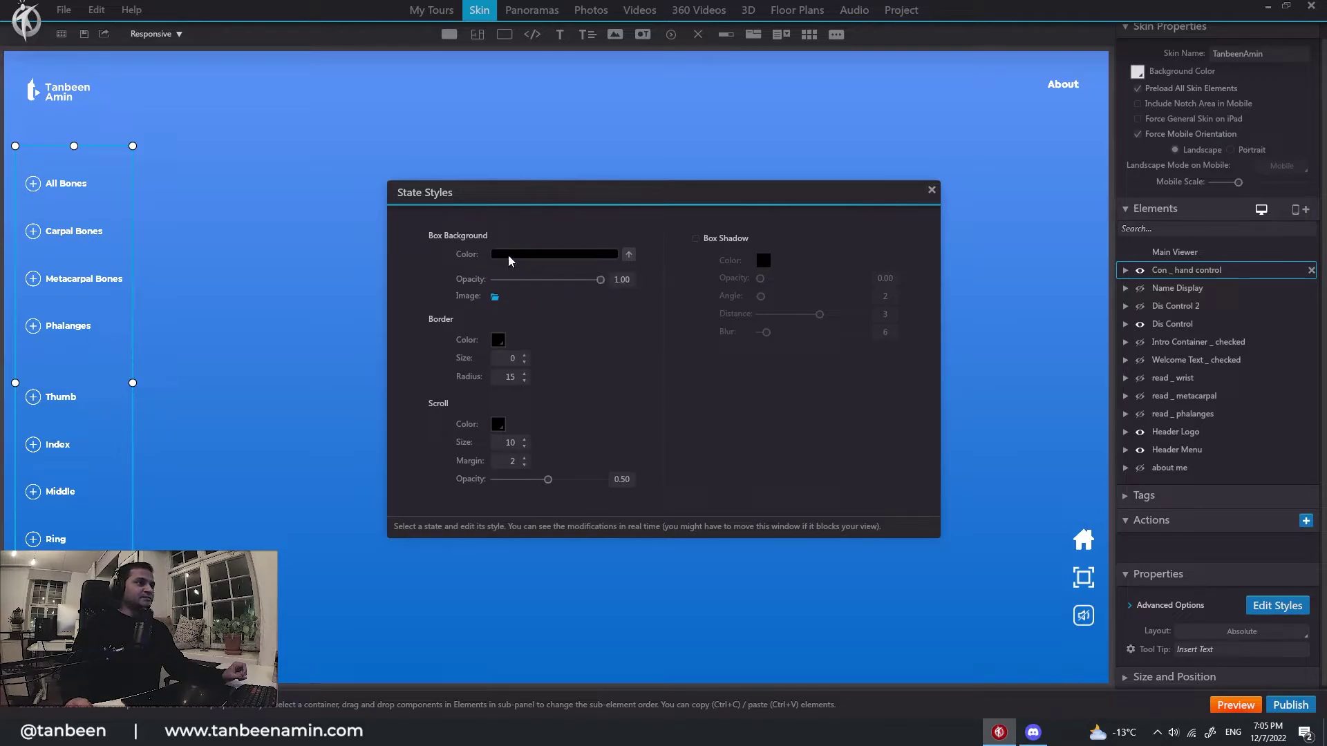
{"action": "left_click_drag", "start_coordinate": [510, 264], "coordinate": [484, 271]}
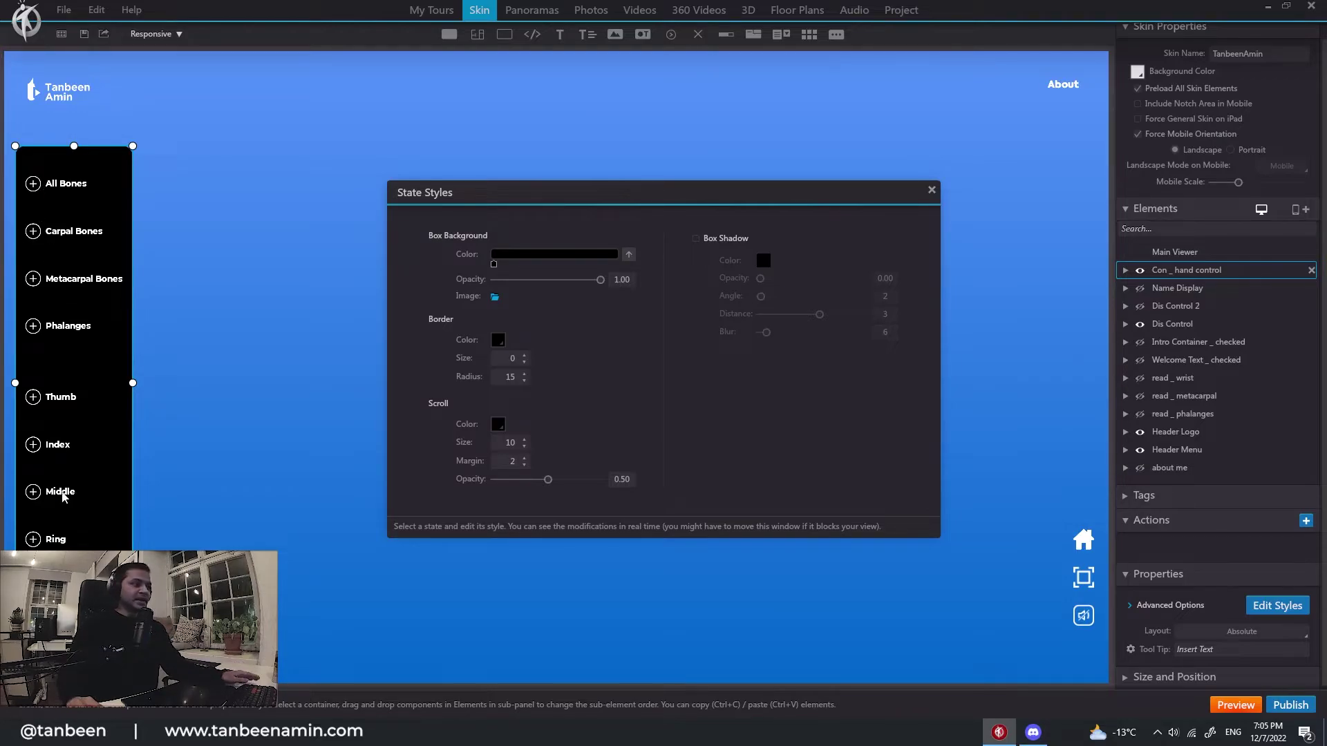
{"action": "left_click_drag", "start_coordinate": [600, 280], "coordinate": [470, 293]}
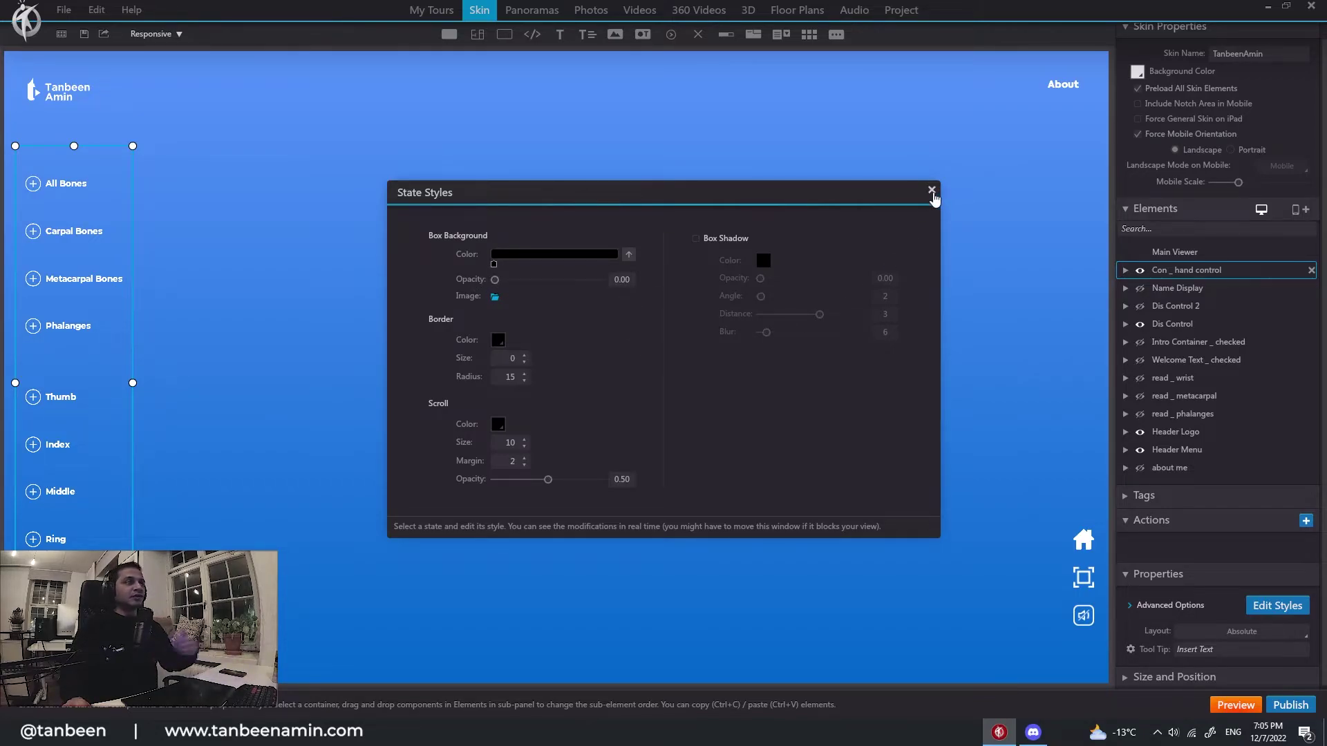
Step: Select the Carpal Bones button and review its show-components action
{"action": "left_click", "coordinate": [932, 193]}
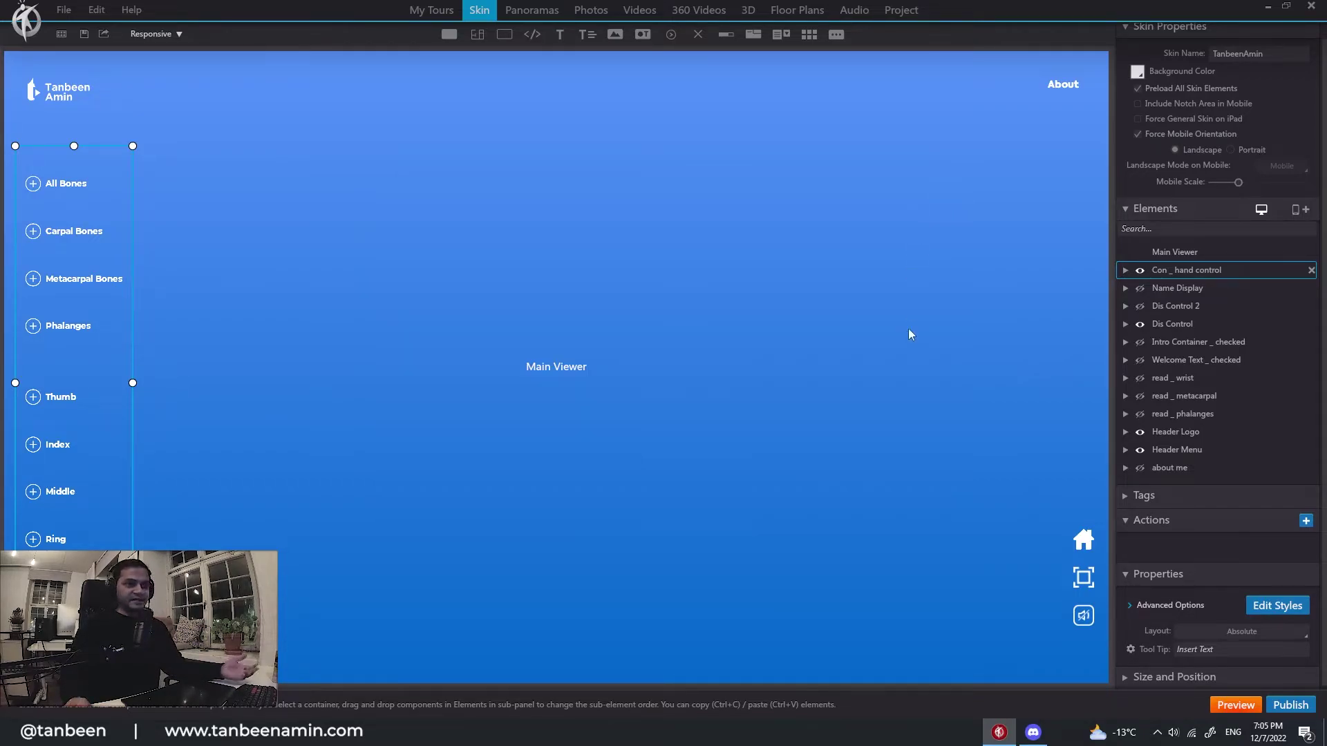
{"action": "left_click", "coordinate": [537, 478]}
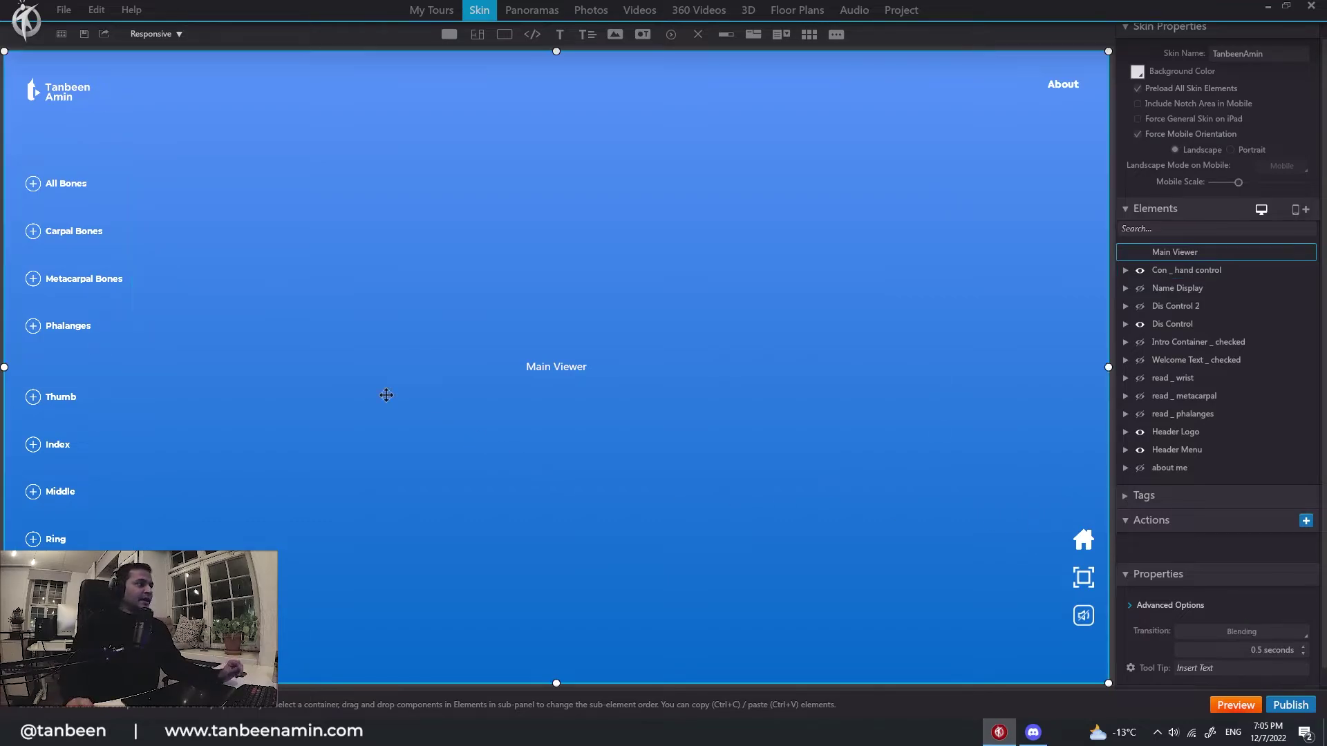
{"action": "left_click", "coordinate": [61, 185]}
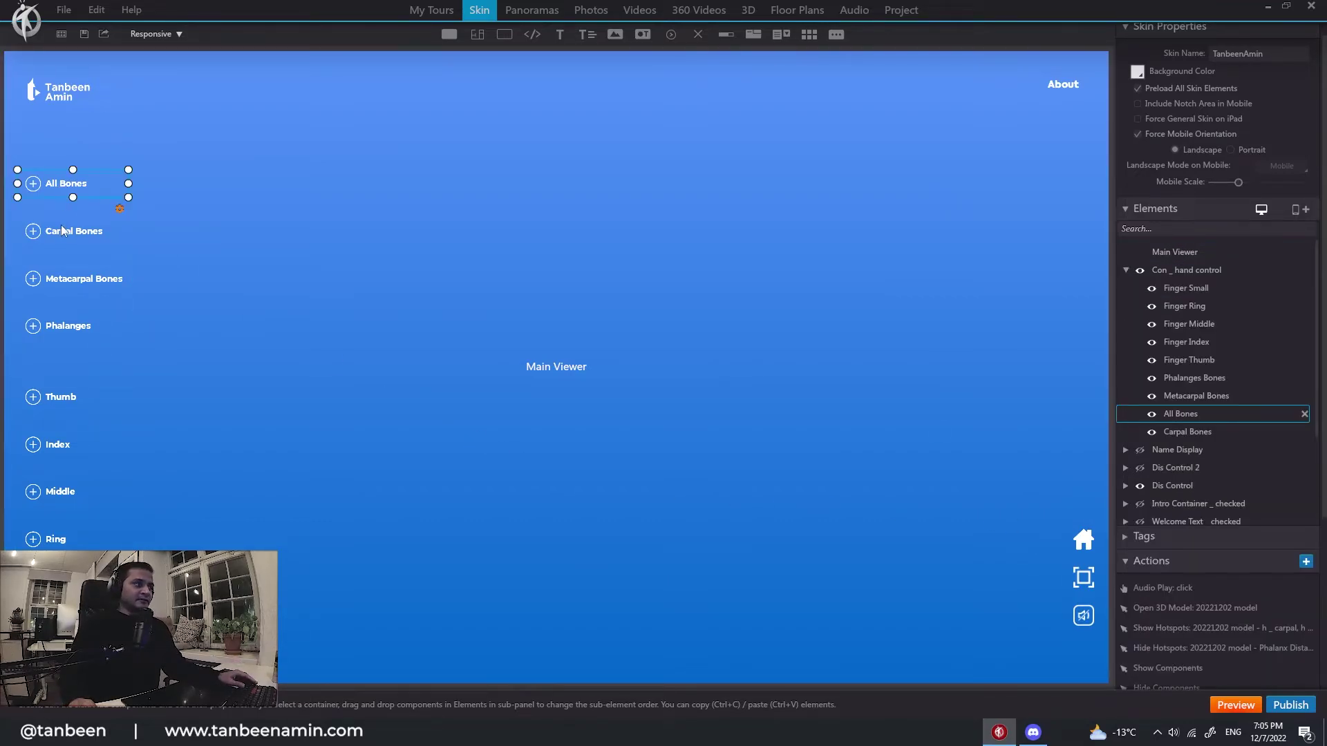
{"action": "left_click", "coordinate": [59, 233]}
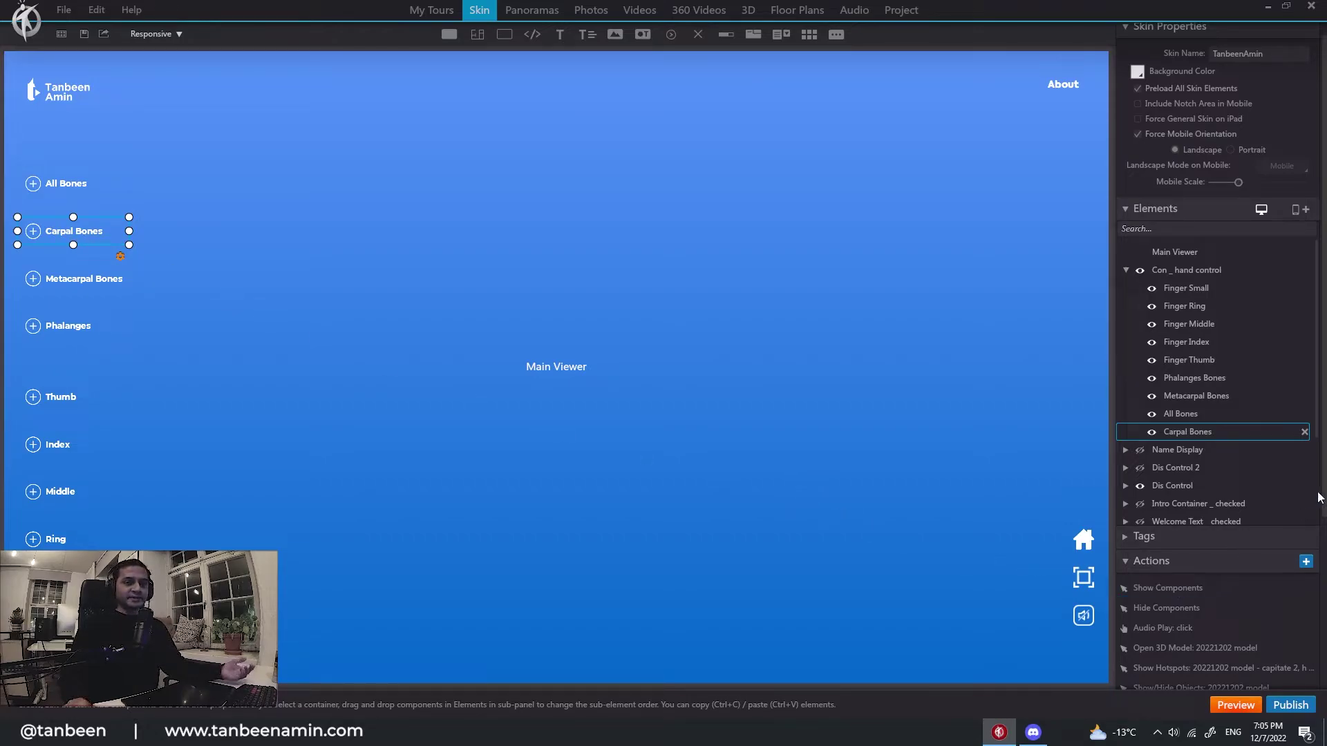
{"action": "scroll", "coordinate": [1175, 539], "scroll_direction": "down", "scroll_amount": 2}
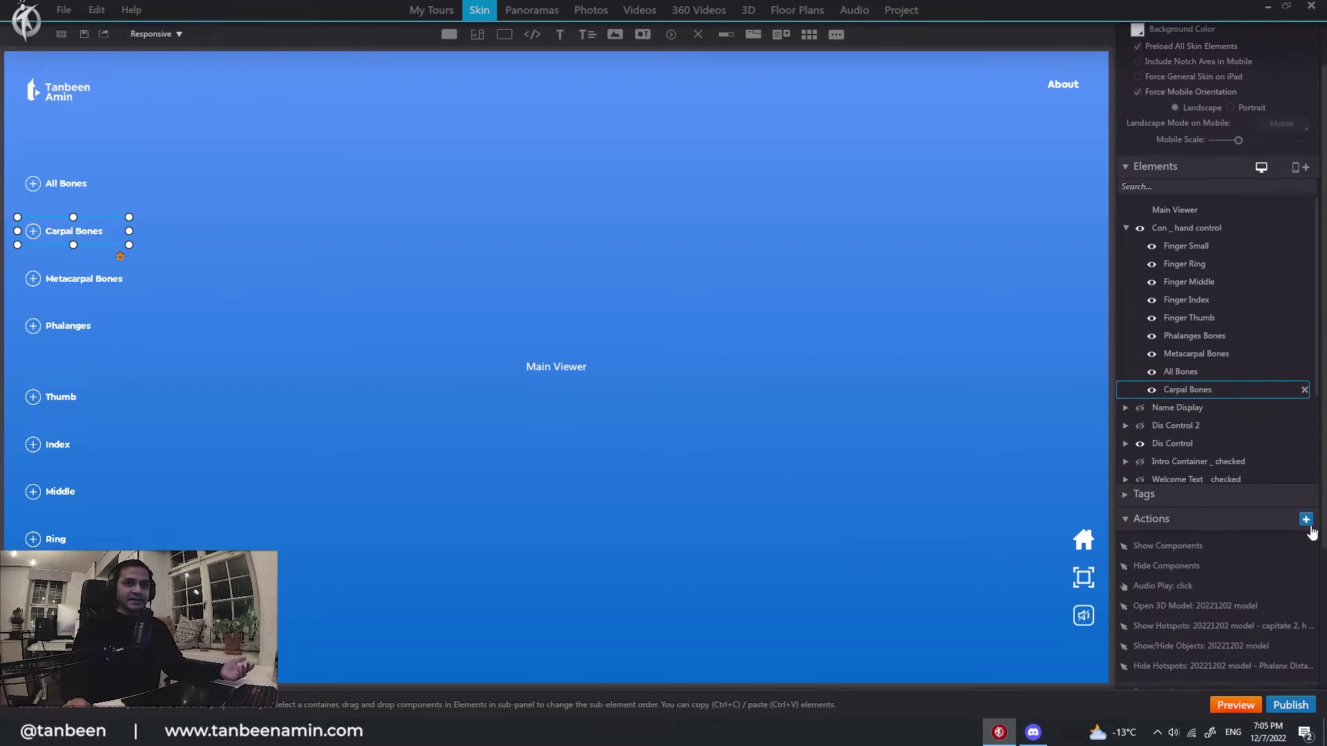
{"action": "double_click", "coordinate": [1154, 546]}
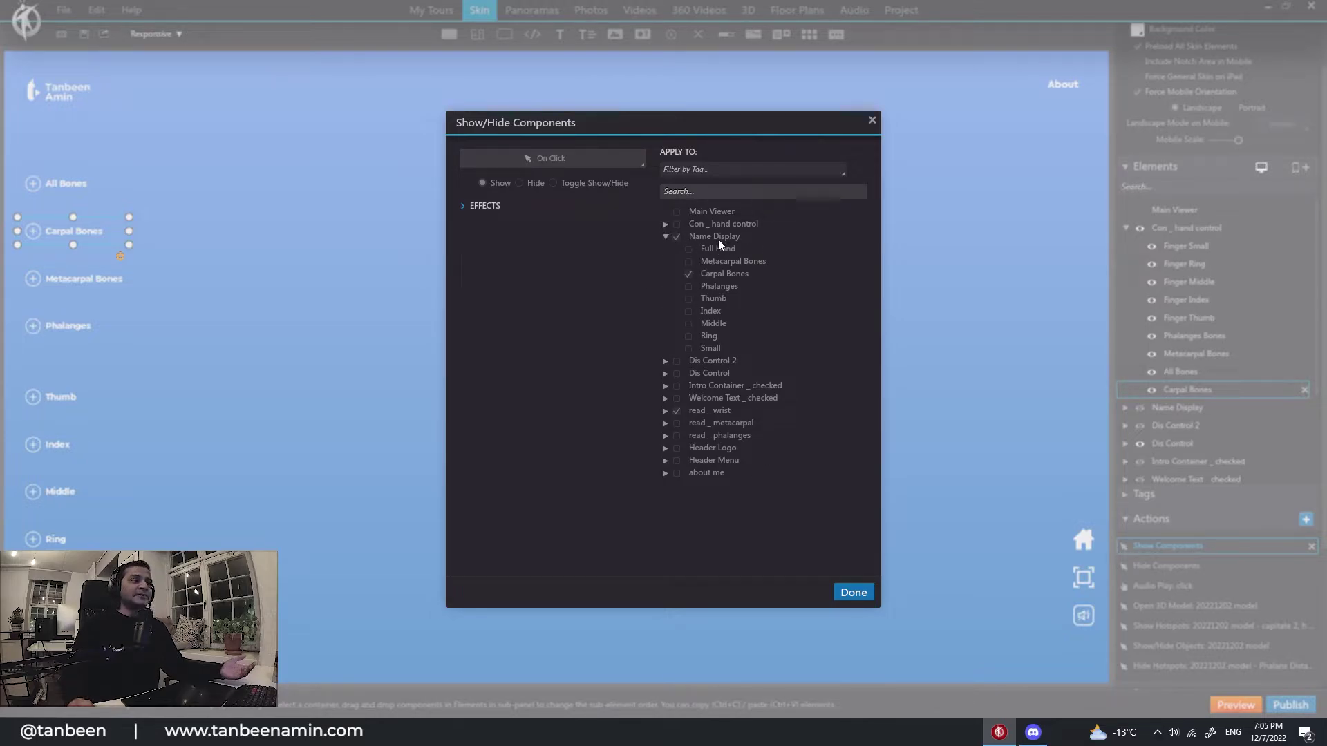
{"action": "left_click", "coordinate": [873, 127]}
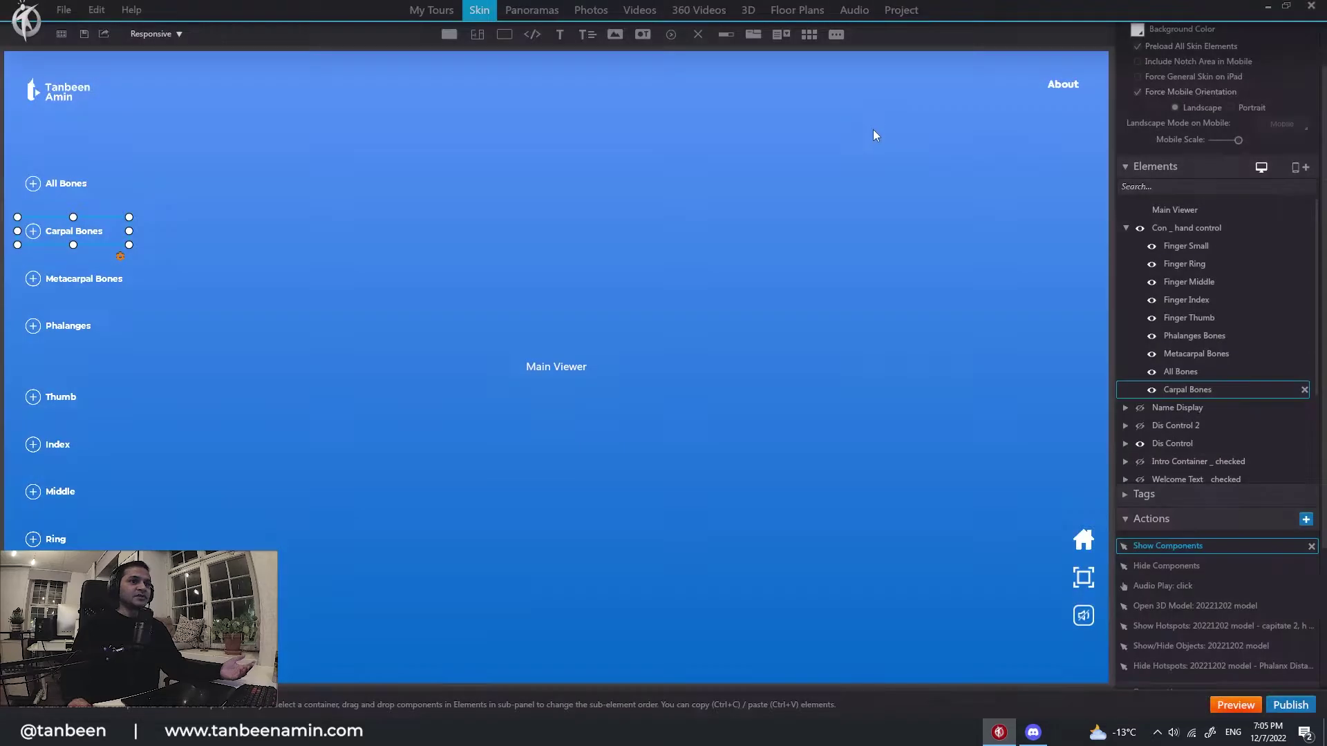
Step: Show the Carpal Bones label in Name Display, then hide Name Display at tour start
{"action": "left_click", "coordinate": [1139, 408]}
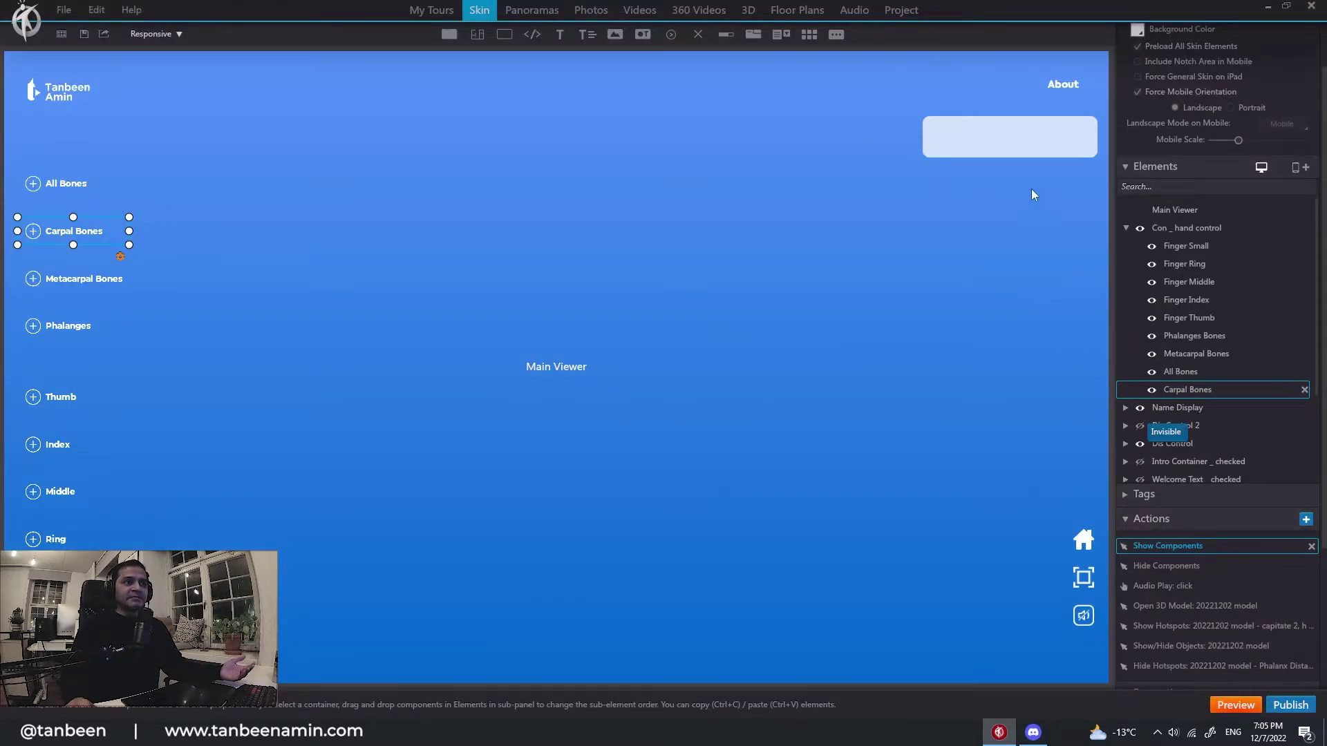
{"action": "left_click", "coordinate": [1126, 408]}
{"action": "left_click", "coordinate": [1150, 466]}
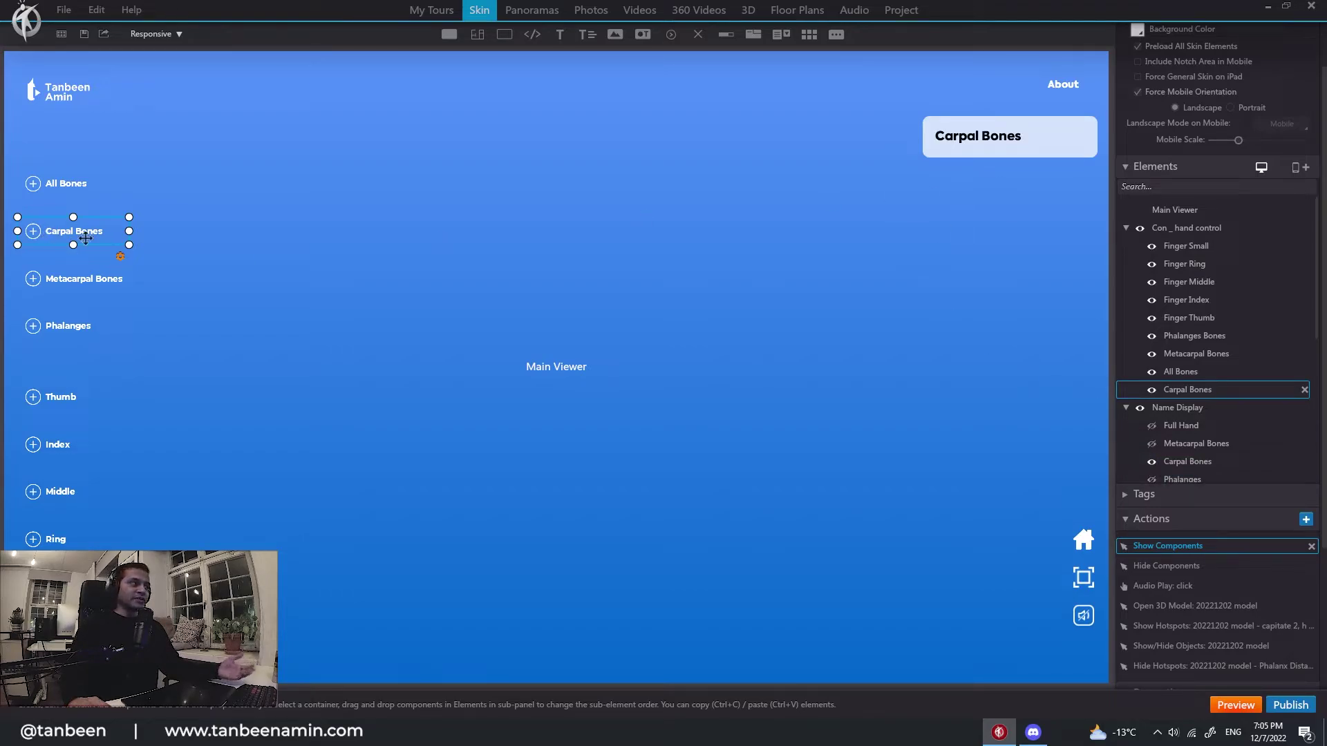
{"action": "left_click", "coordinate": [1140, 407]}
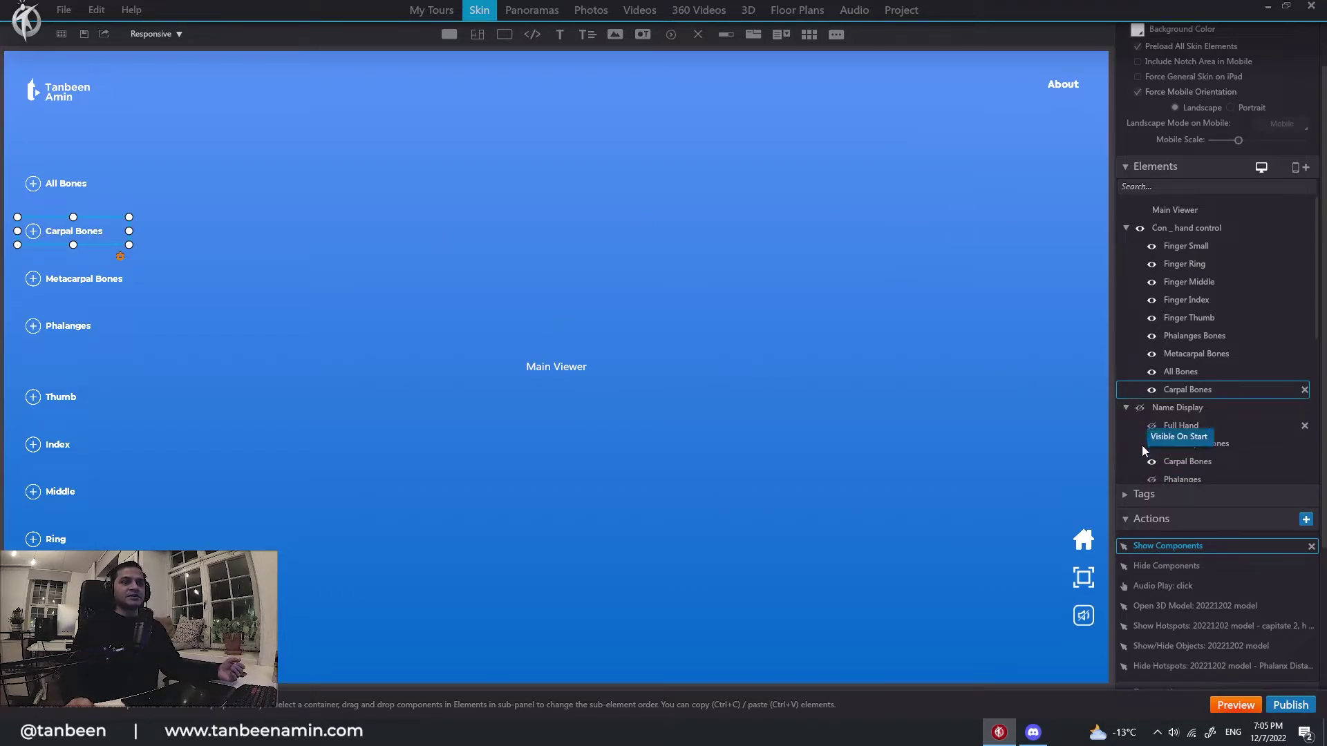
{"action": "left_click", "coordinate": [1127, 409]}
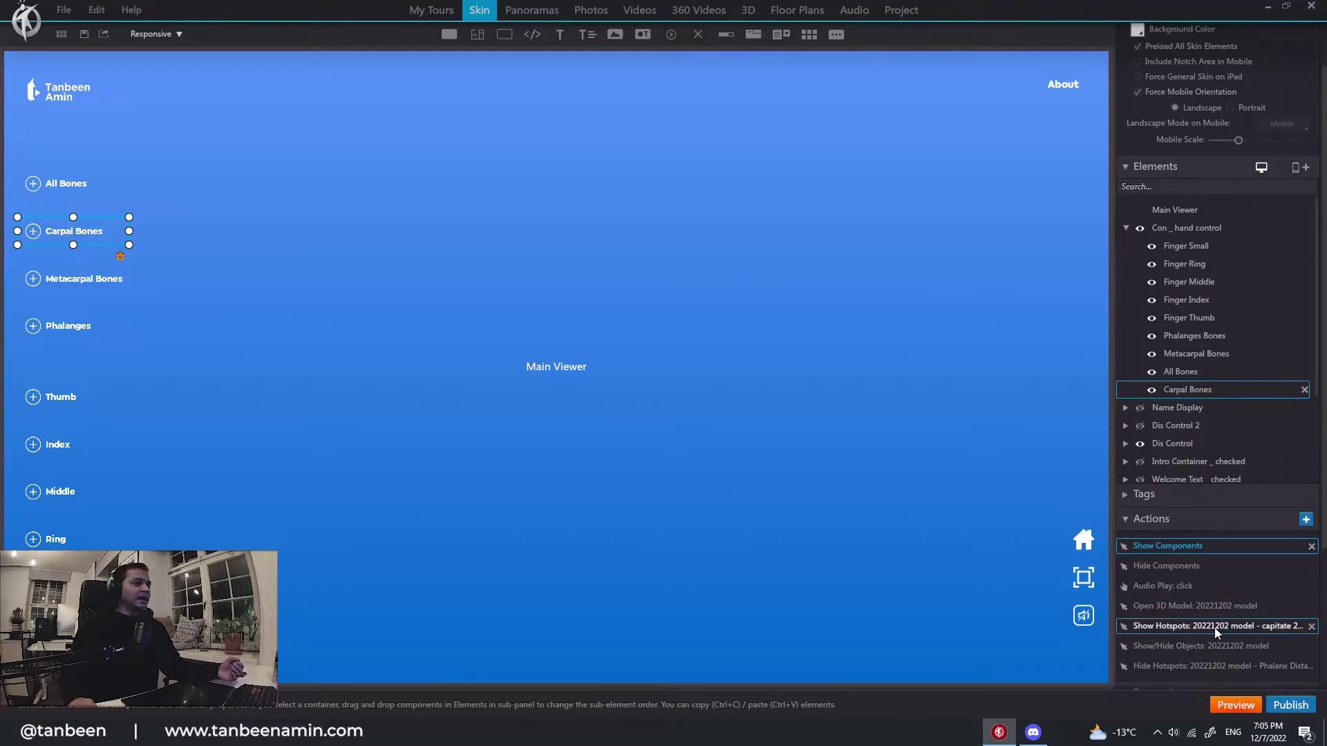
{"action": "left_click", "coordinate": [1157, 566]}
{"action": "double_click", "coordinate": [1157, 567]}
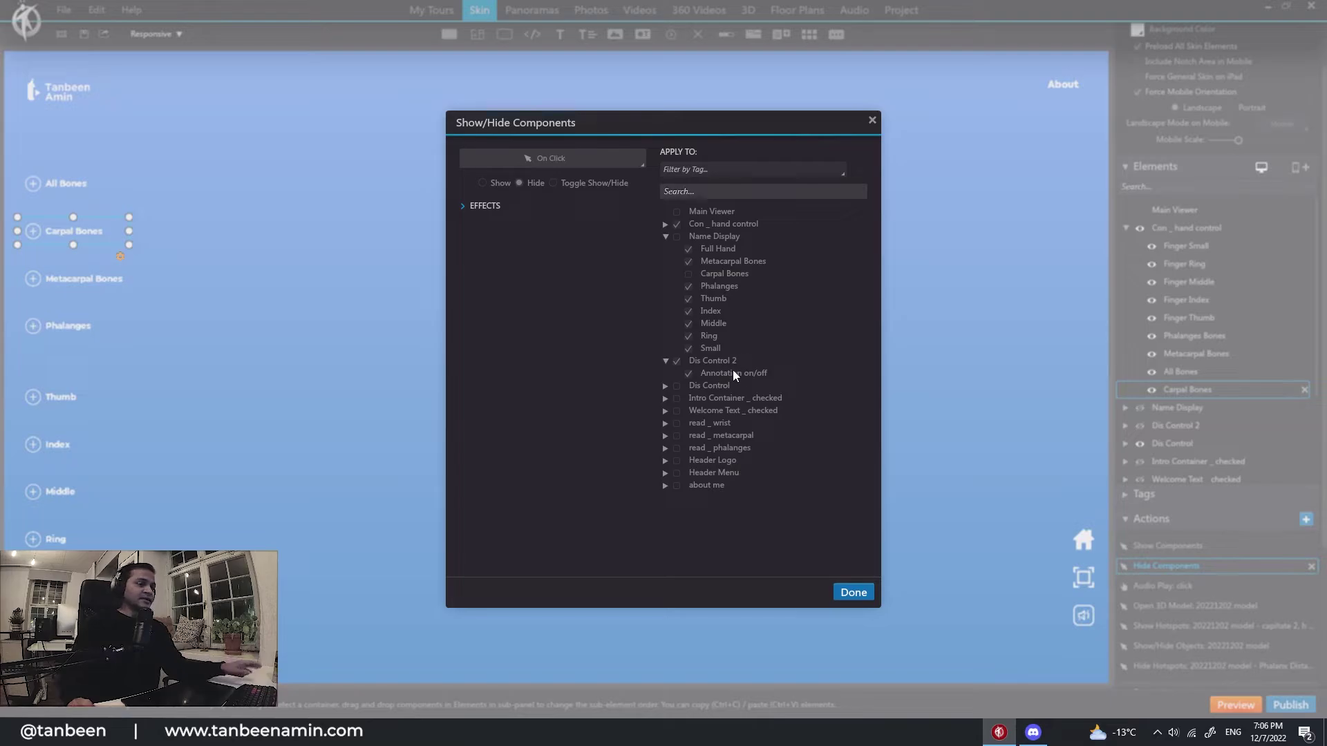
{"action": "left_click", "coordinate": [665, 224]}
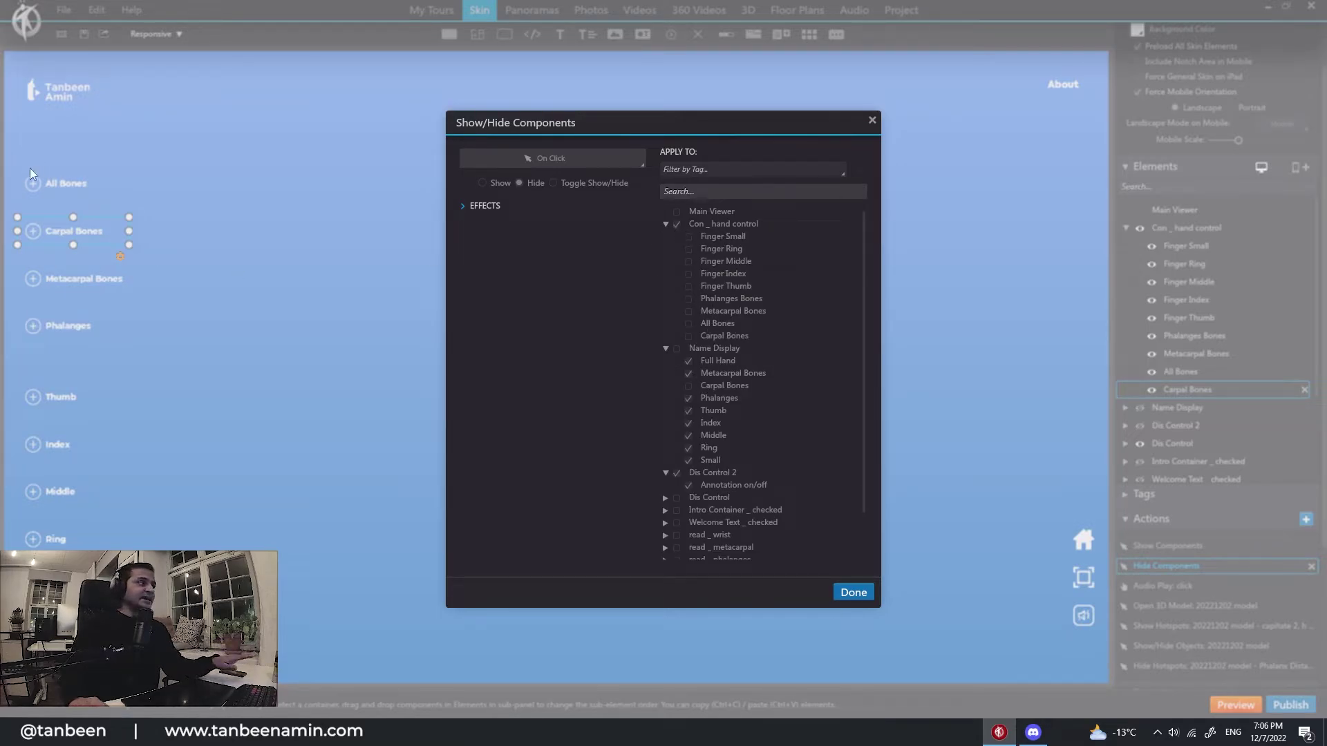
{"action": "key", "text": "Return"}
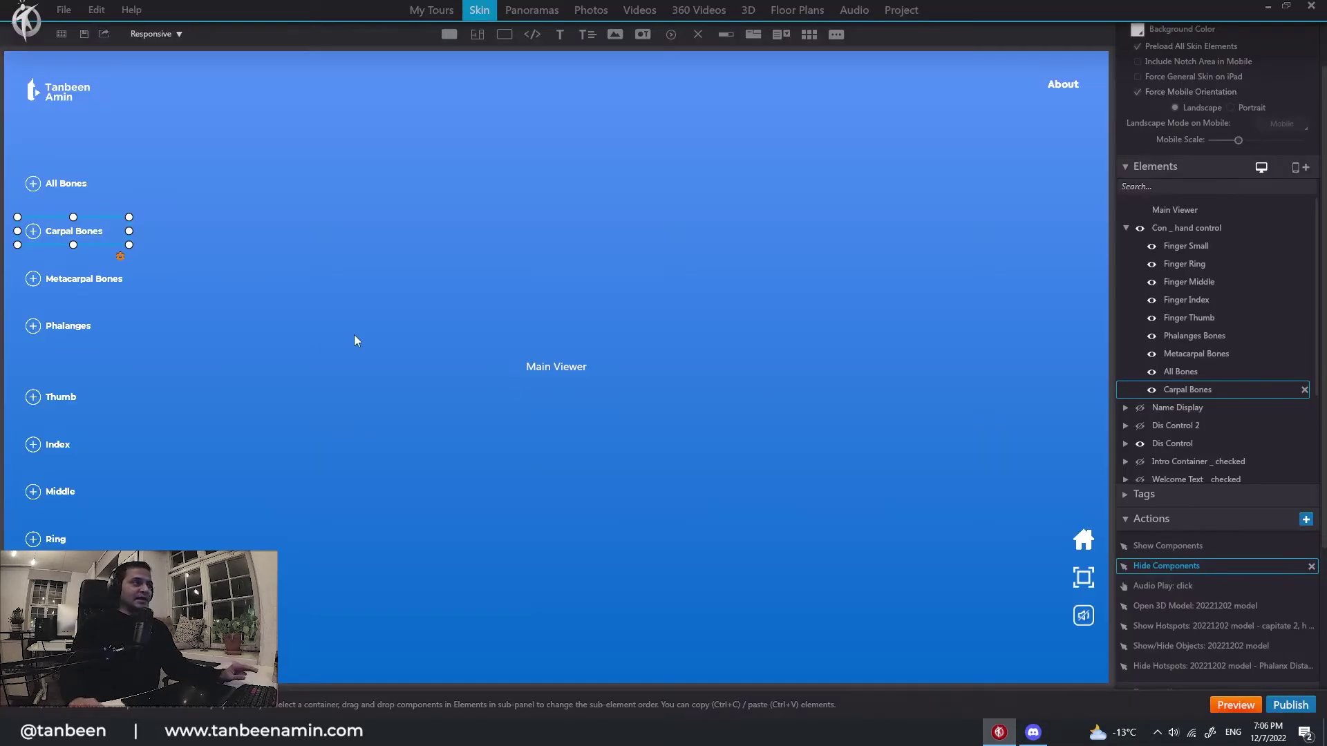
{"action": "left_click", "coordinate": [1188, 586]}
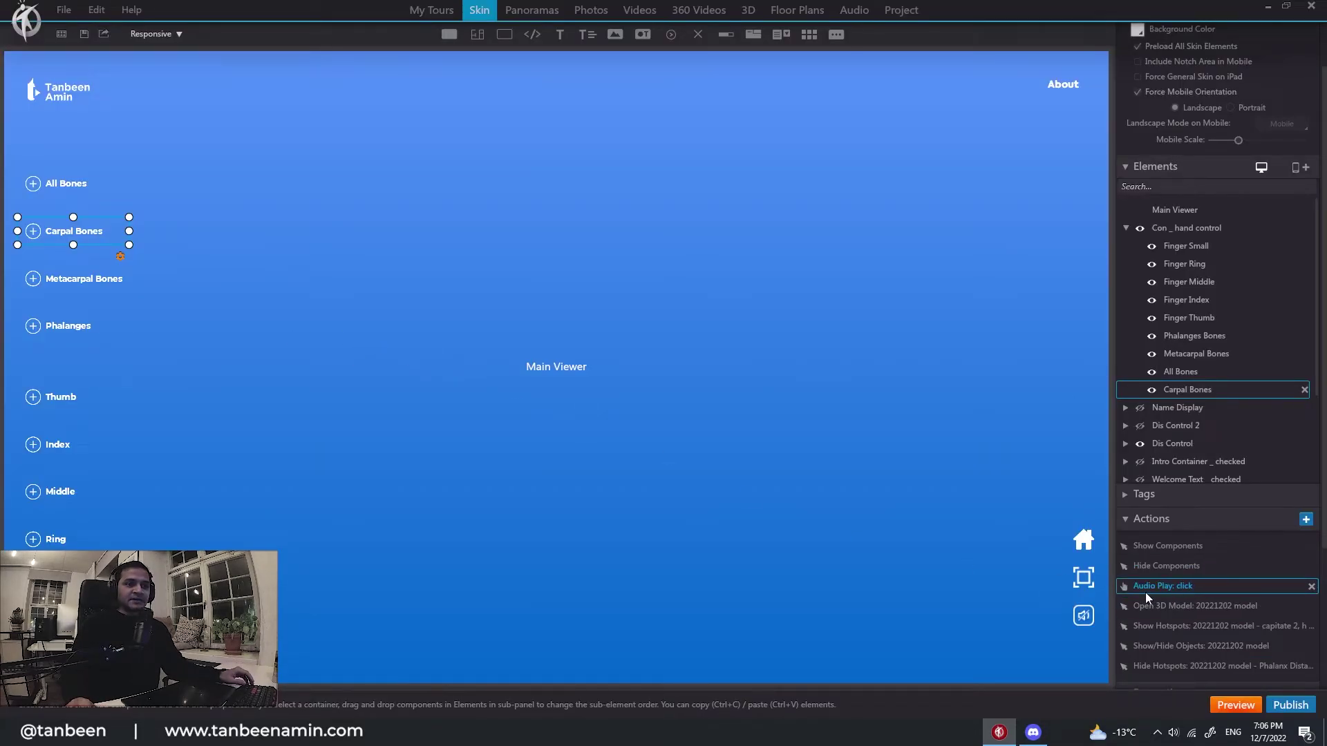
{"action": "scroll", "coordinate": [1146, 592], "scroll_direction": "down", "scroll_amount": 3}
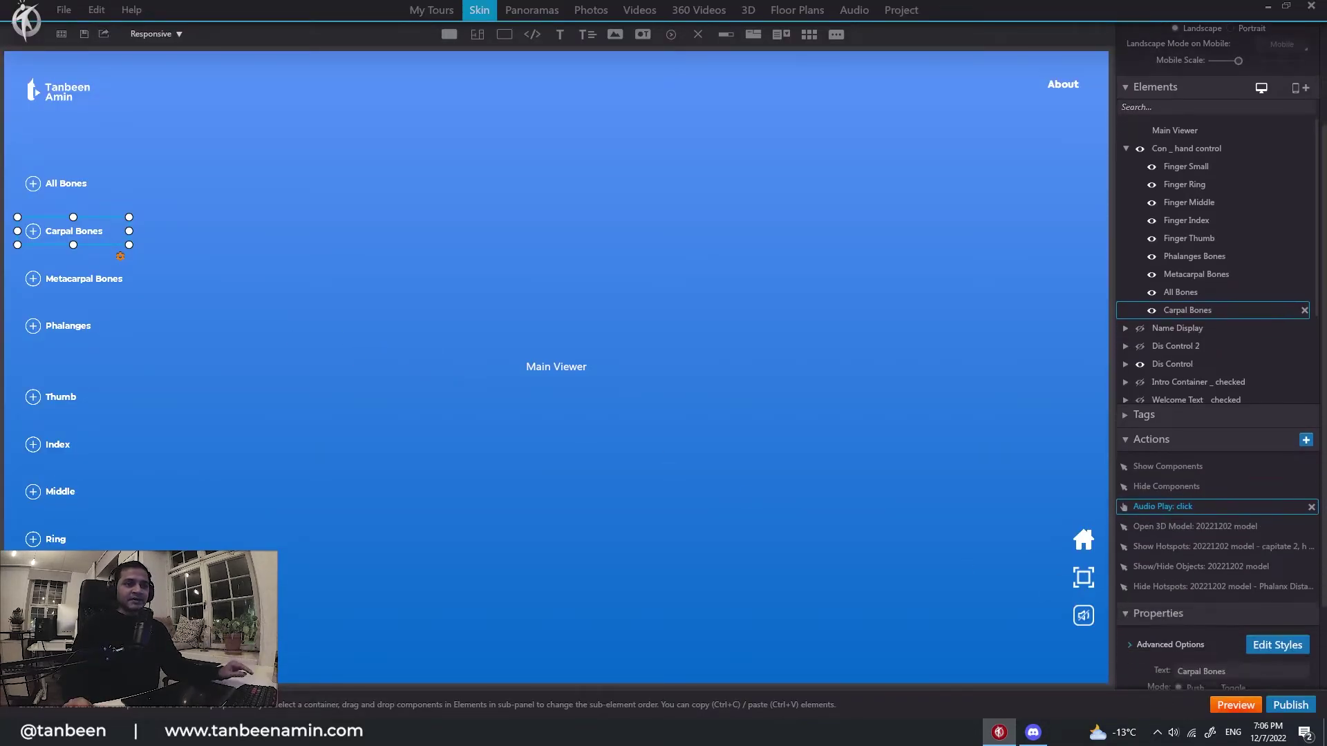
{"action": "double_click", "coordinate": [1180, 528]}
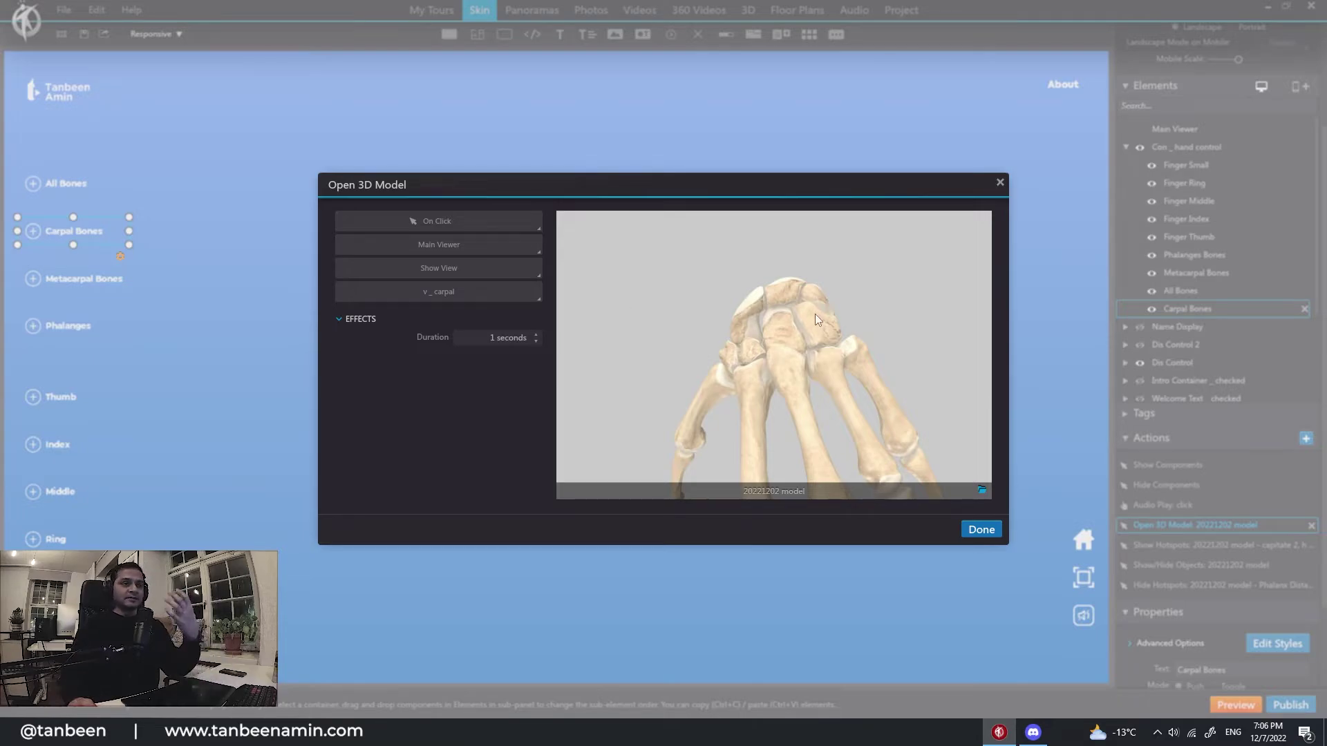
{"action": "left_click", "coordinate": [999, 182]}
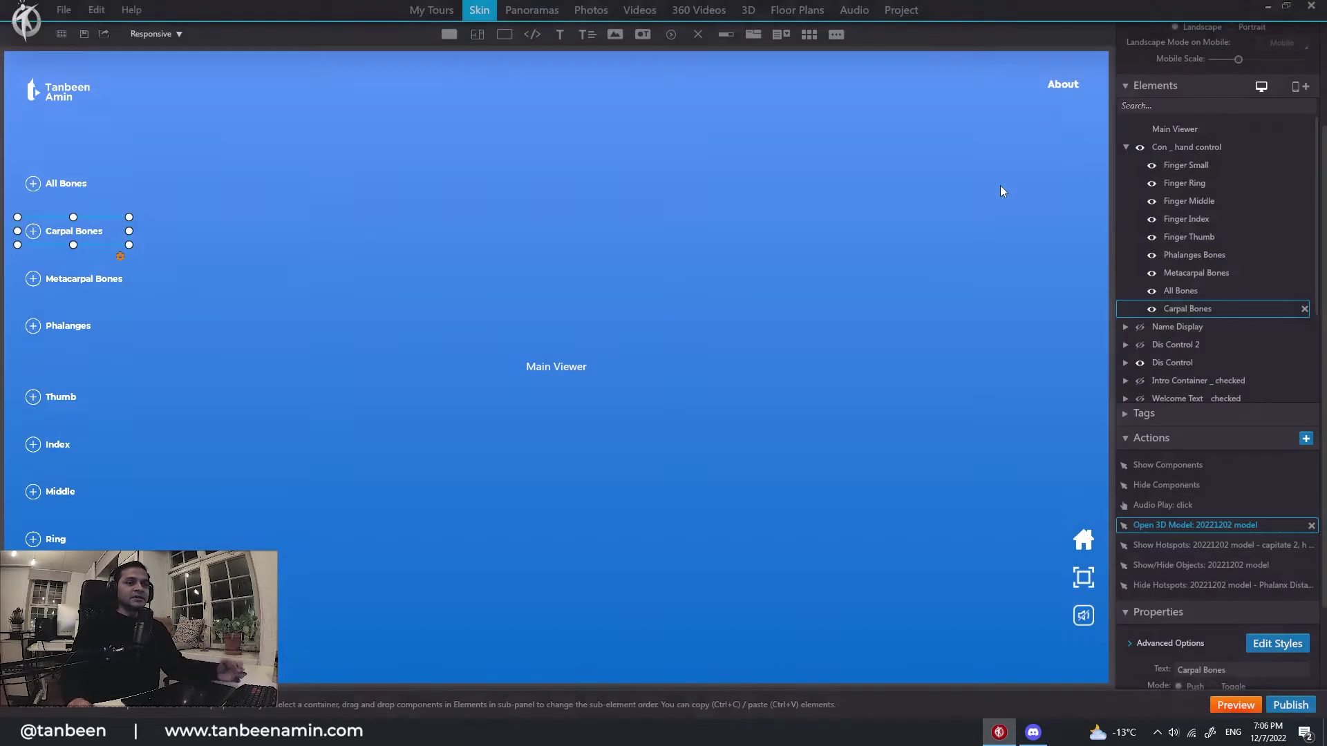
{"action": "double_click", "coordinate": [1151, 546]}
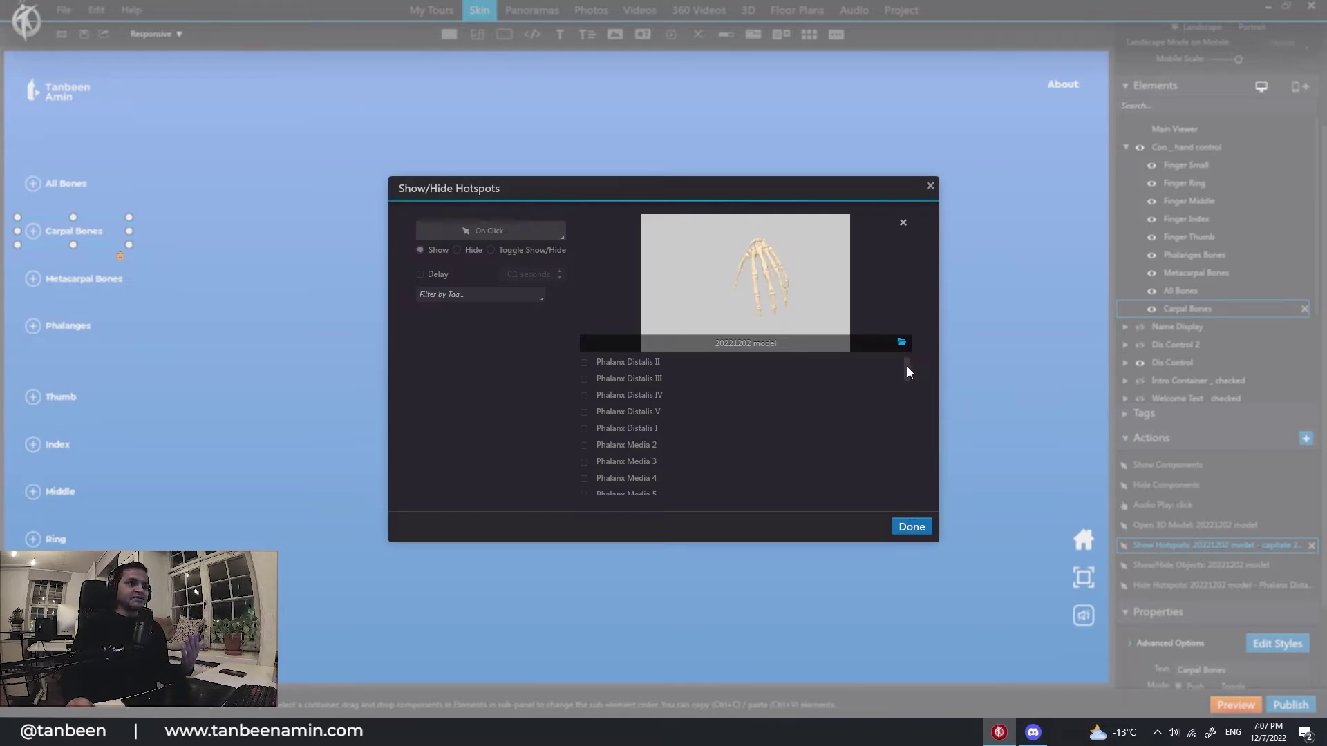
{"action": "left_click_drag", "start_coordinate": [908, 367], "coordinate": [914, 419]}
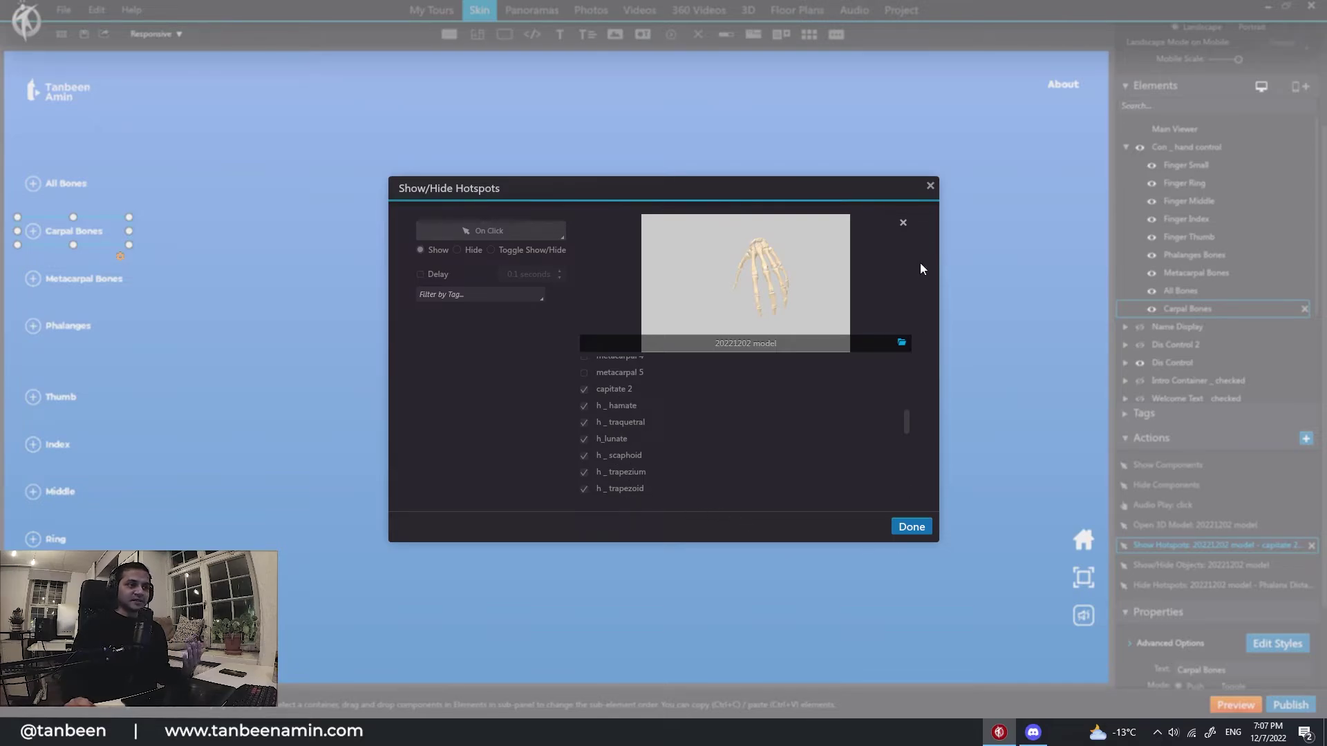
{"action": "left_click", "coordinate": [930, 187]}
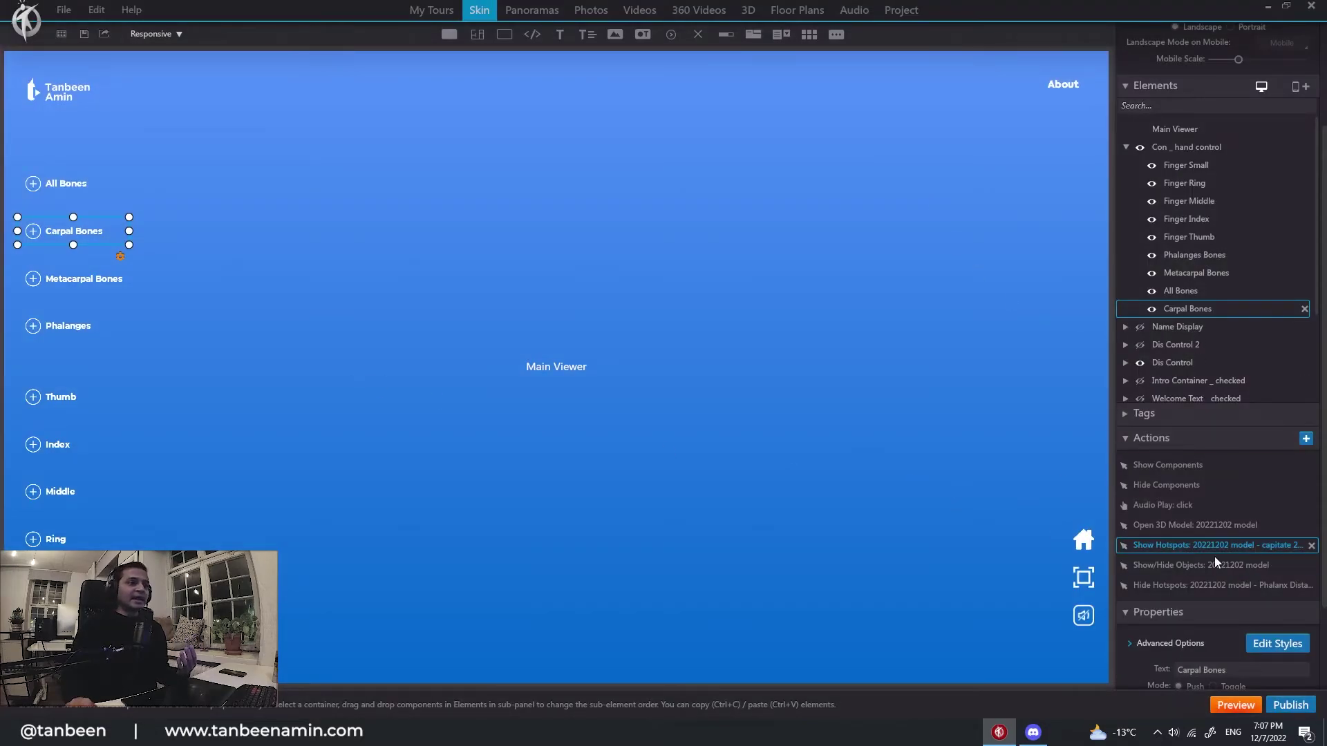
{"action": "double_click", "coordinate": [1184, 564]}
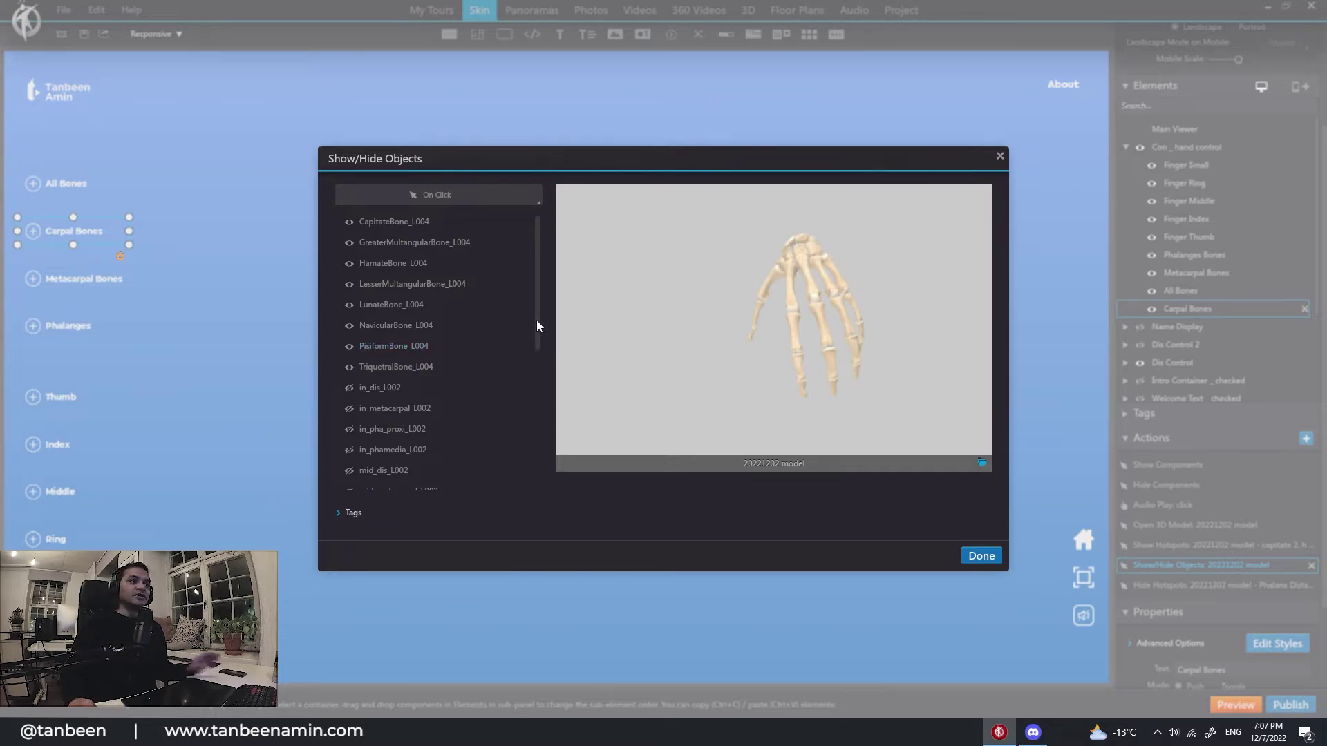
{"action": "left_click_drag", "start_coordinate": [537, 328], "coordinate": [552, 383]}
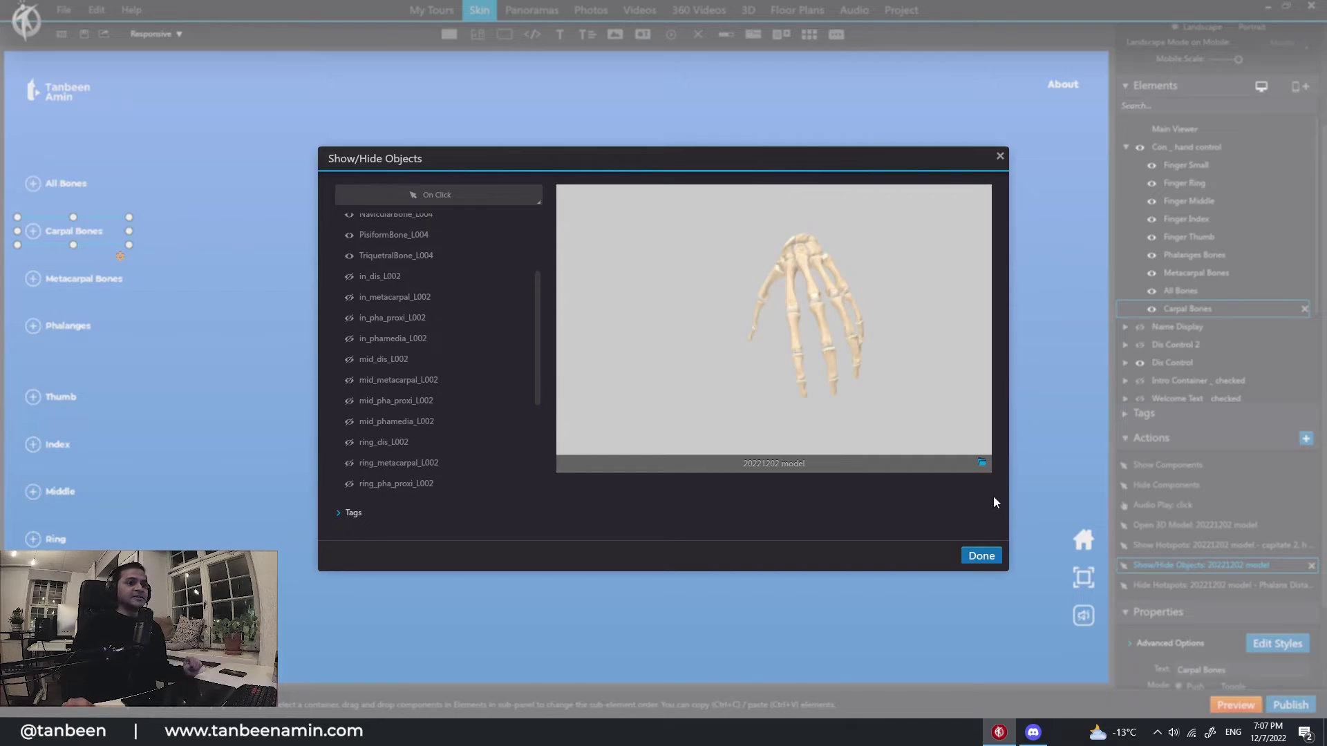
{"action": "left_click", "coordinate": [999, 157]}
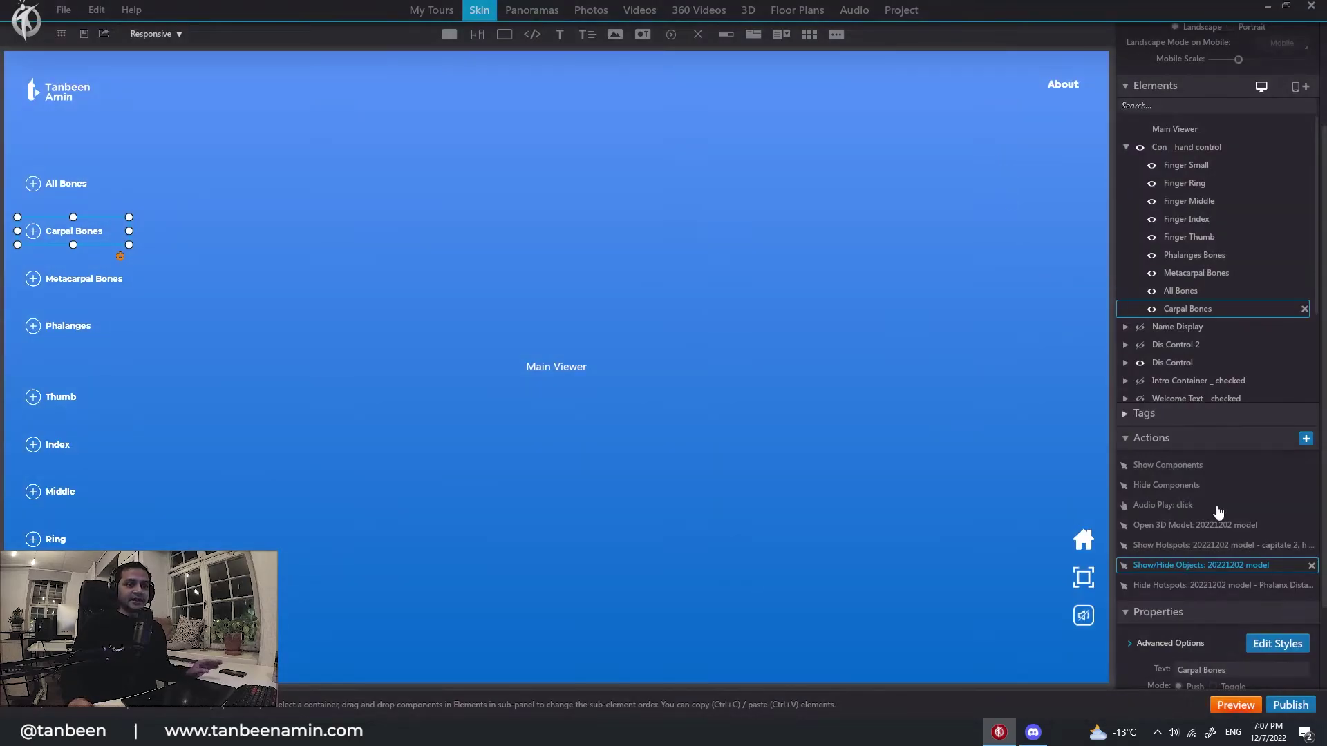
{"action": "double_click", "coordinate": [1189, 585]}
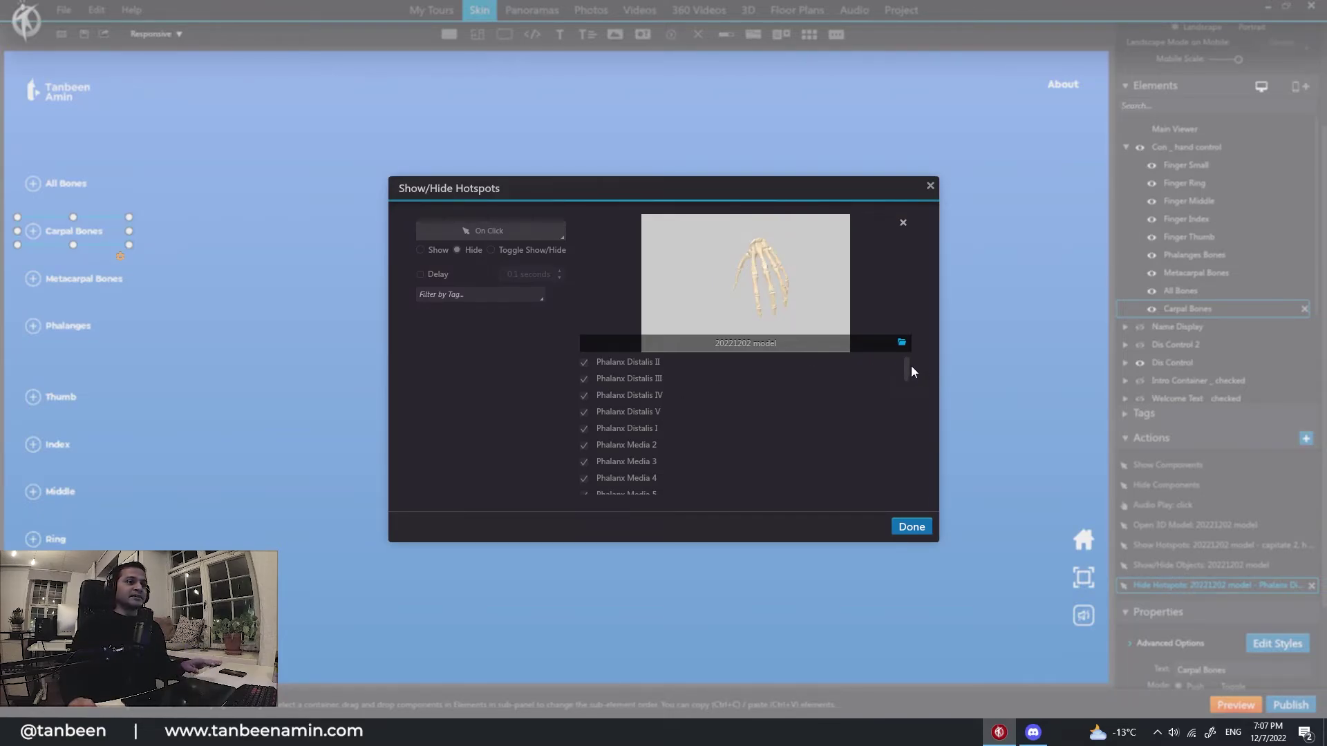
{"action": "left_click_drag", "start_coordinate": [910, 367], "coordinate": [917, 500]}
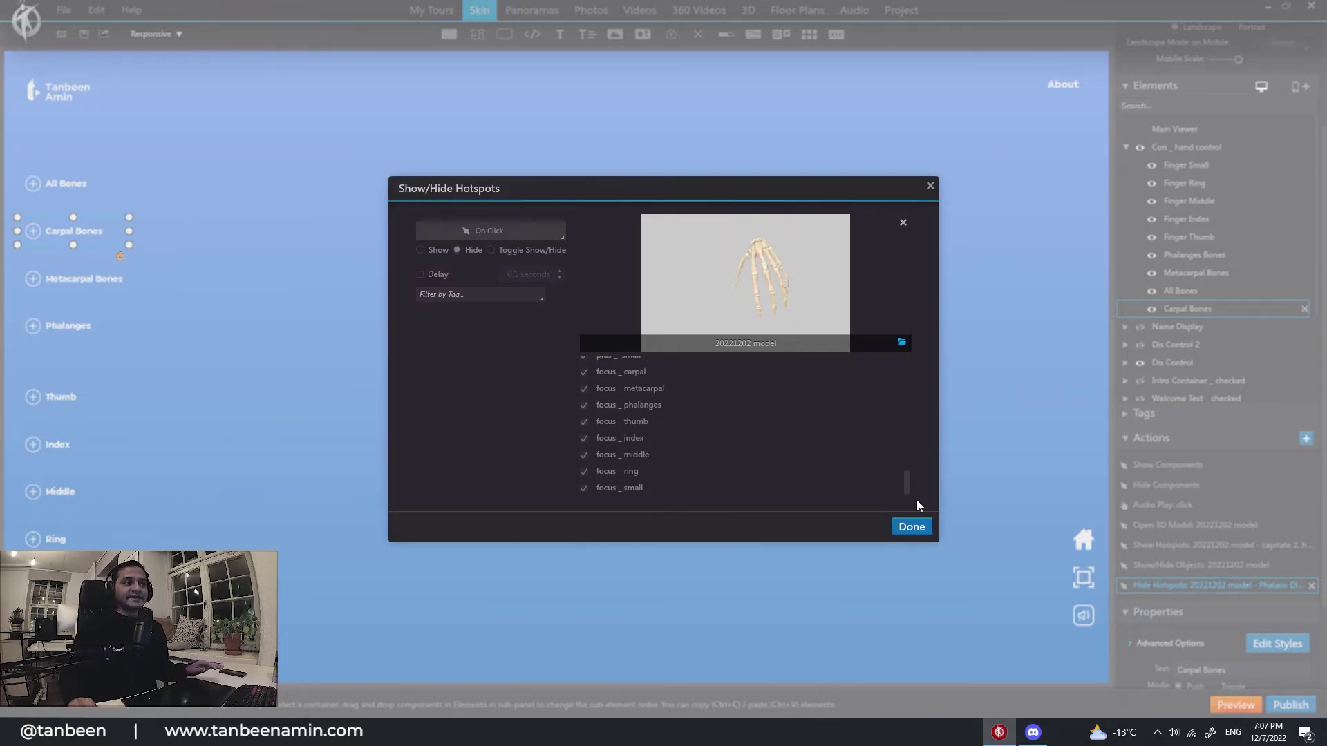
{"action": "left_click", "coordinate": [930, 186]}
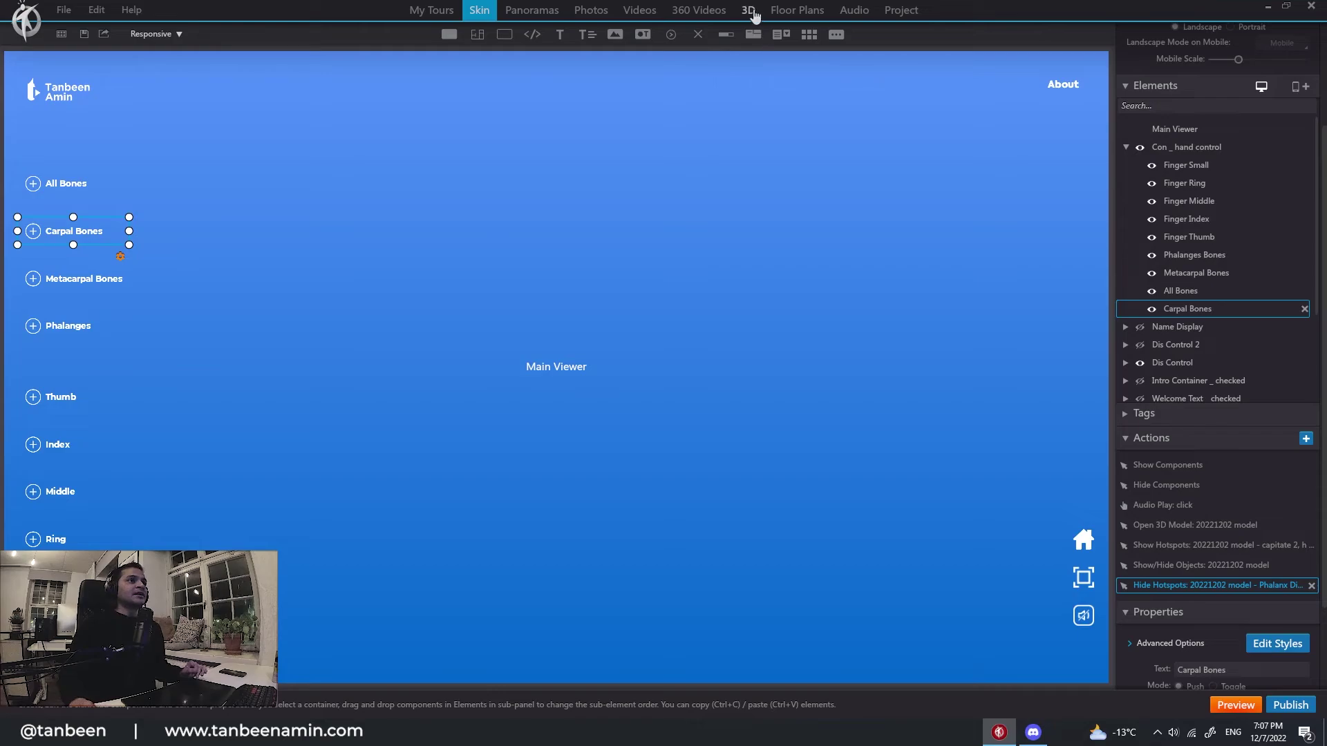
Step: Open the project's Loading screen editor with the 20221202 model selected
{"action": "left_click", "coordinate": [904, 12]}
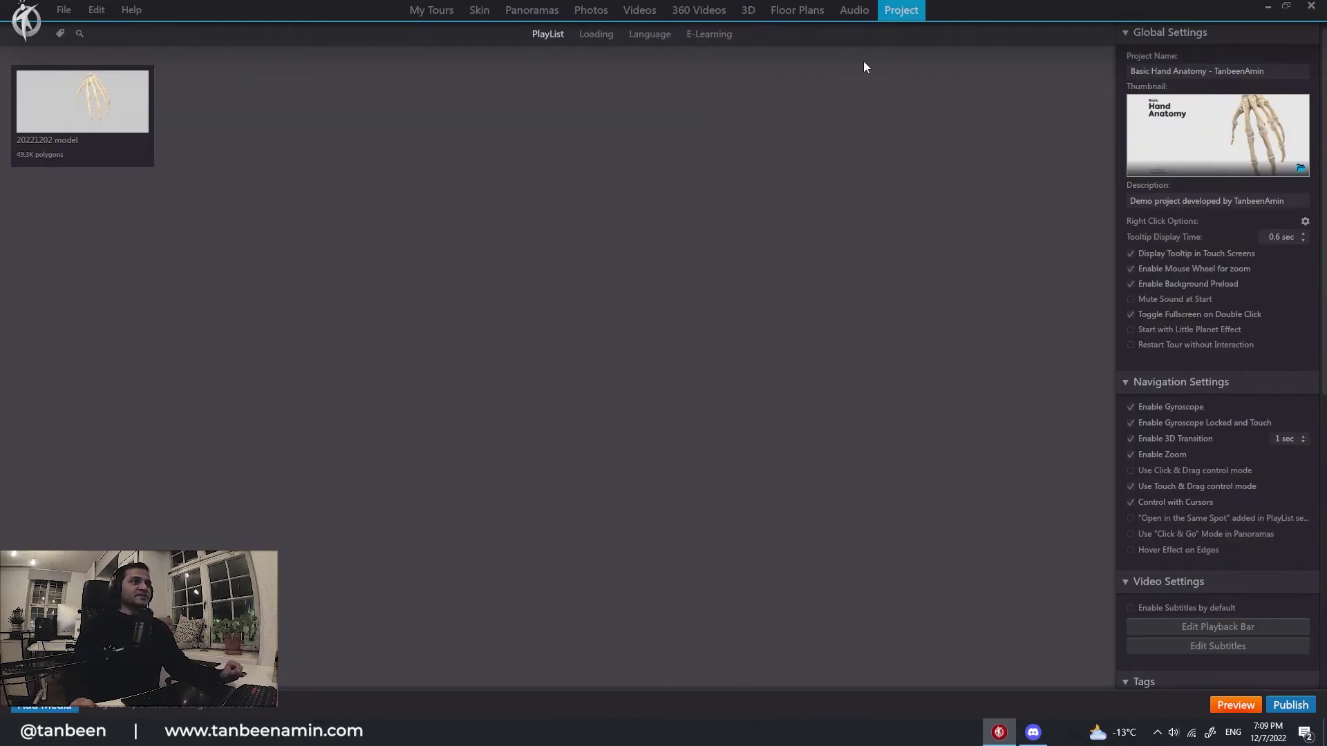
{"action": "left_click", "coordinate": [100, 111]}
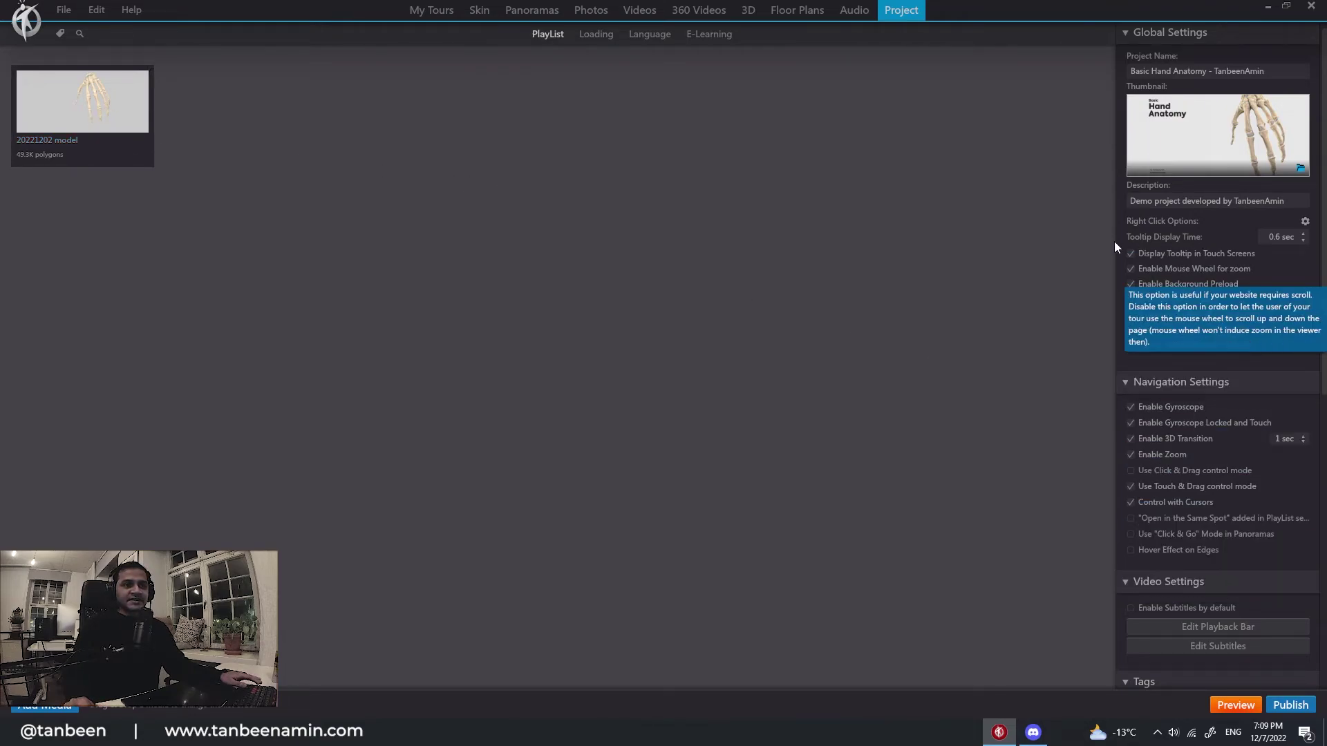
{"action": "mouse_move", "coordinate": [1183, 123]}
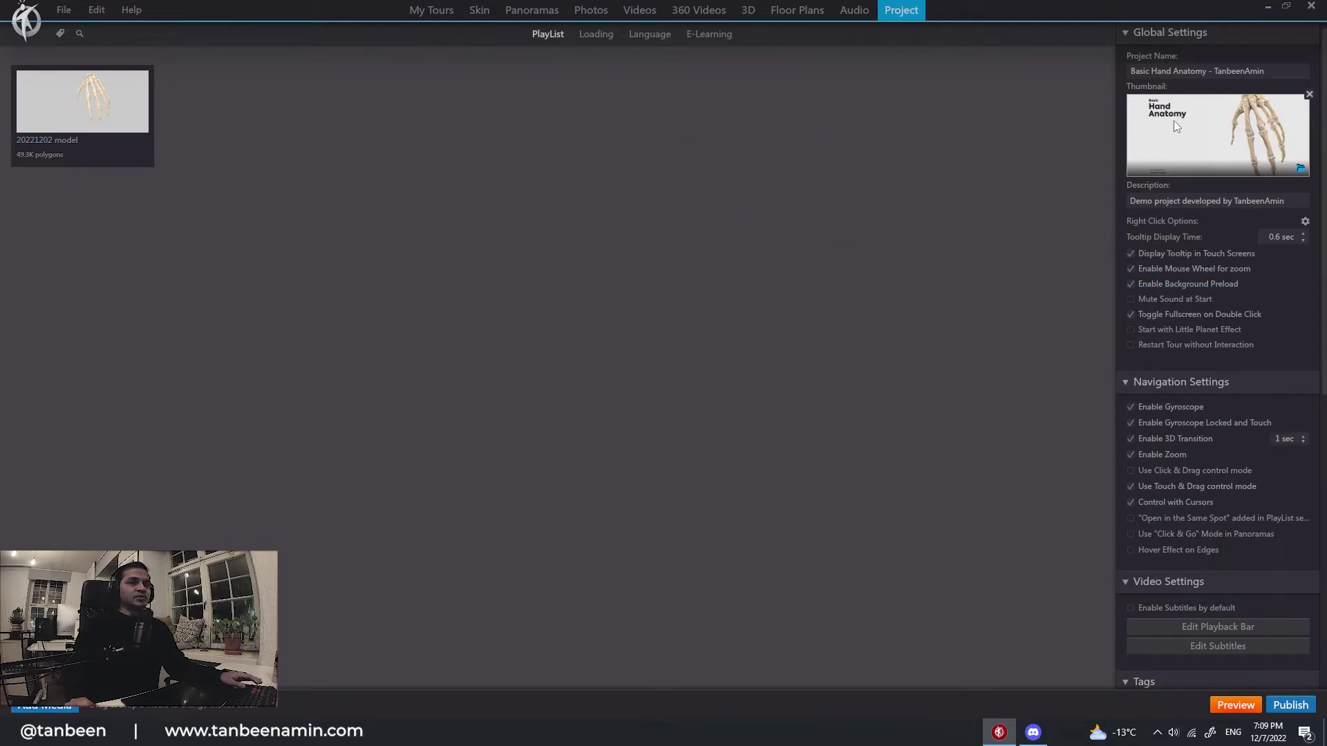
{"action": "left_click", "coordinate": [592, 38]}
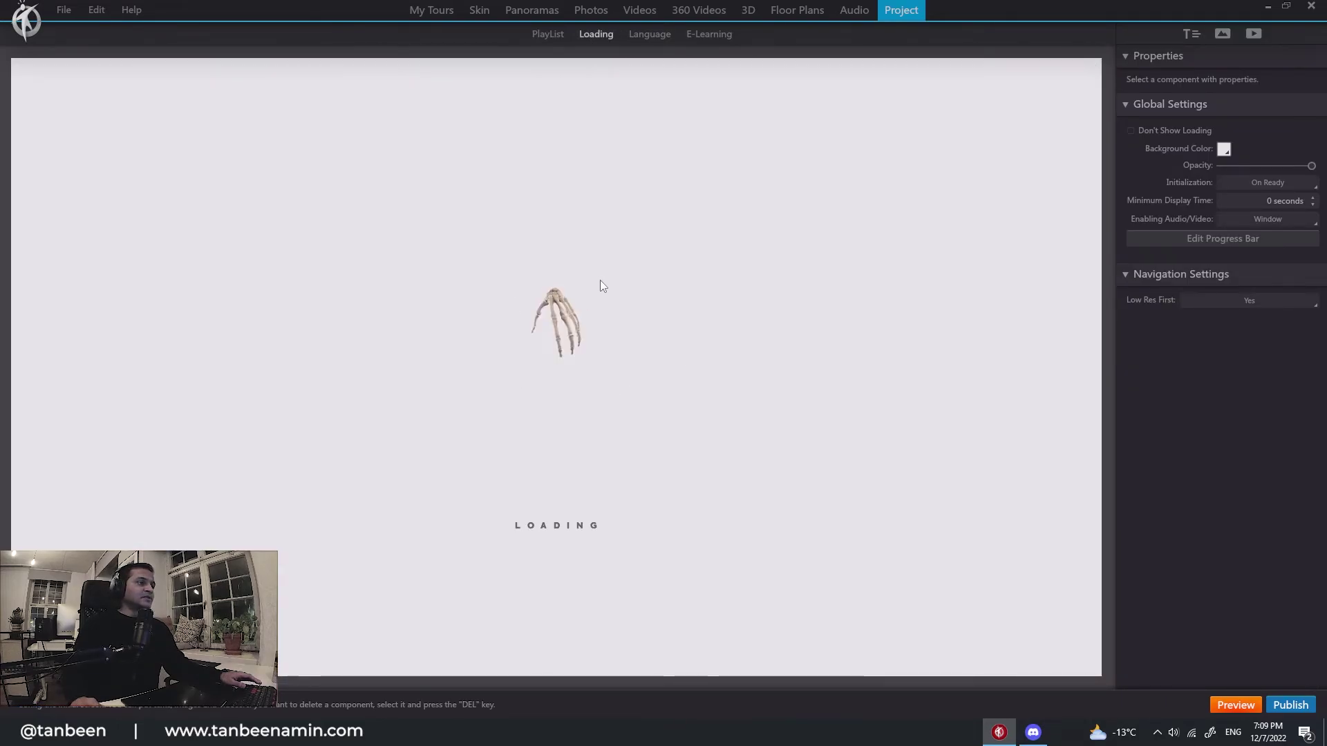
Step: Inspect the hand image and the loading screen background colour, leaving both unchanged
{"action": "left_click", "coordinate": [571, 315]}
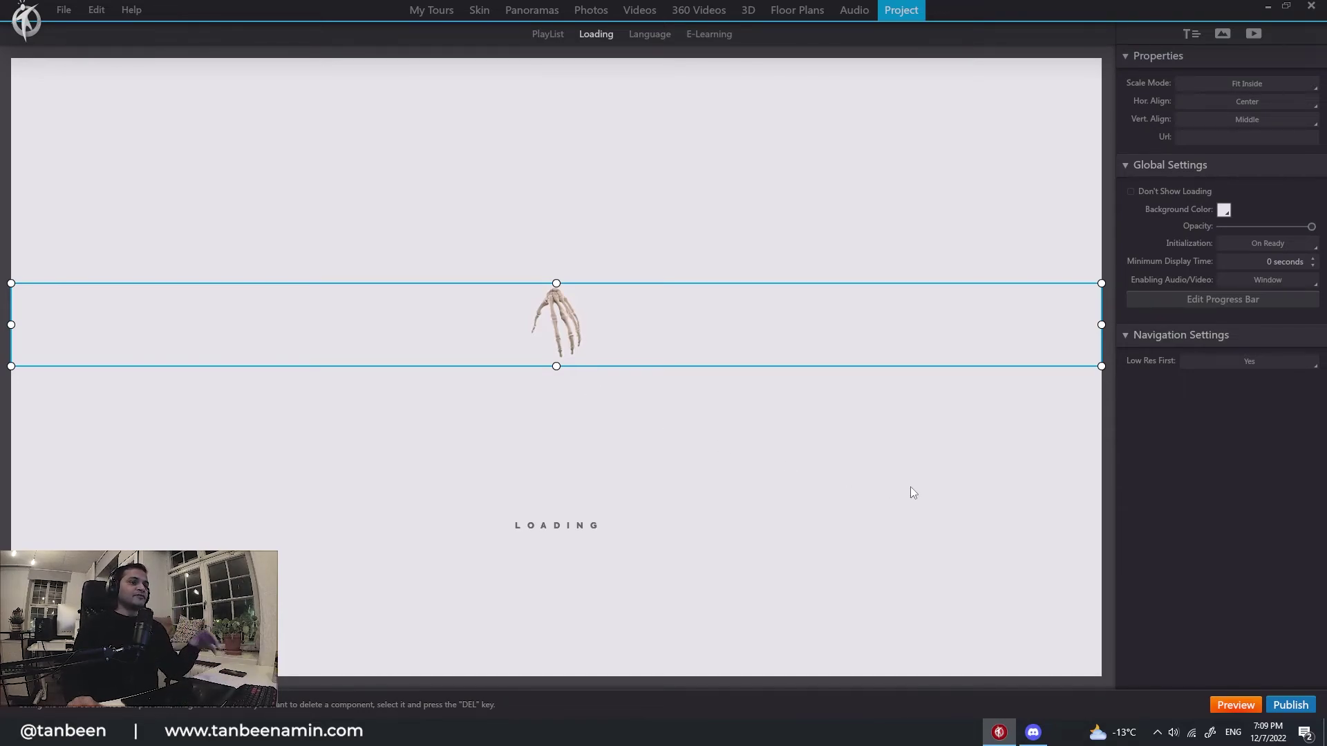
{"action": "left_click", "coordinate": [768, 433]}
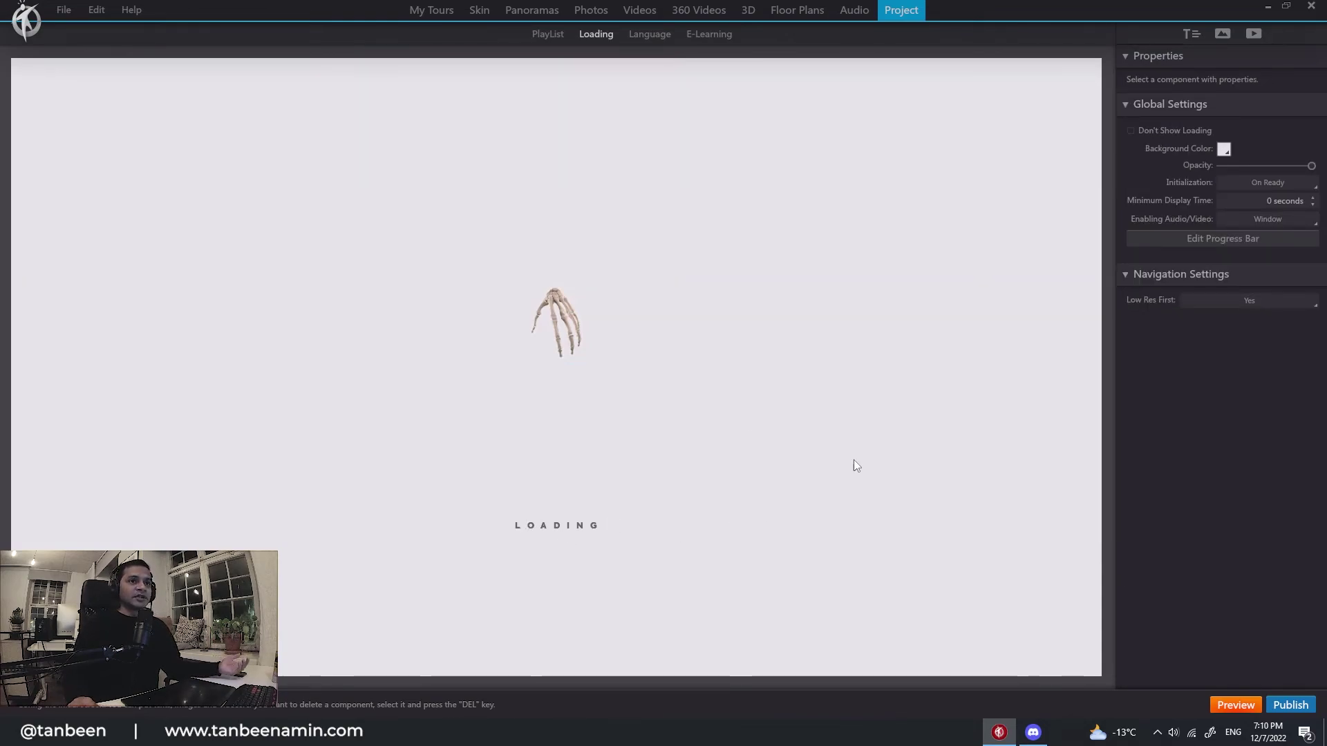
{"action": "left_click", "coordinate": [1224, 150]}
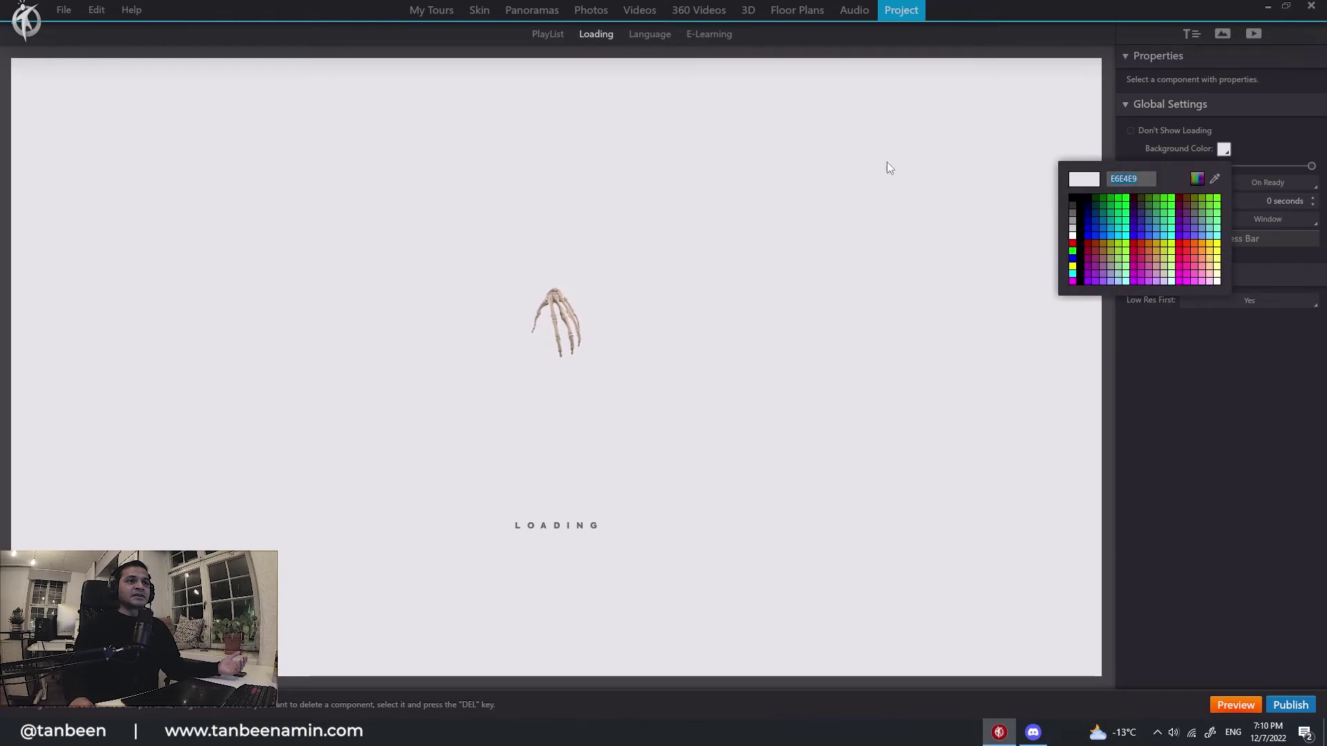
{"action": "left_click", "coordinate": [863, 489]}
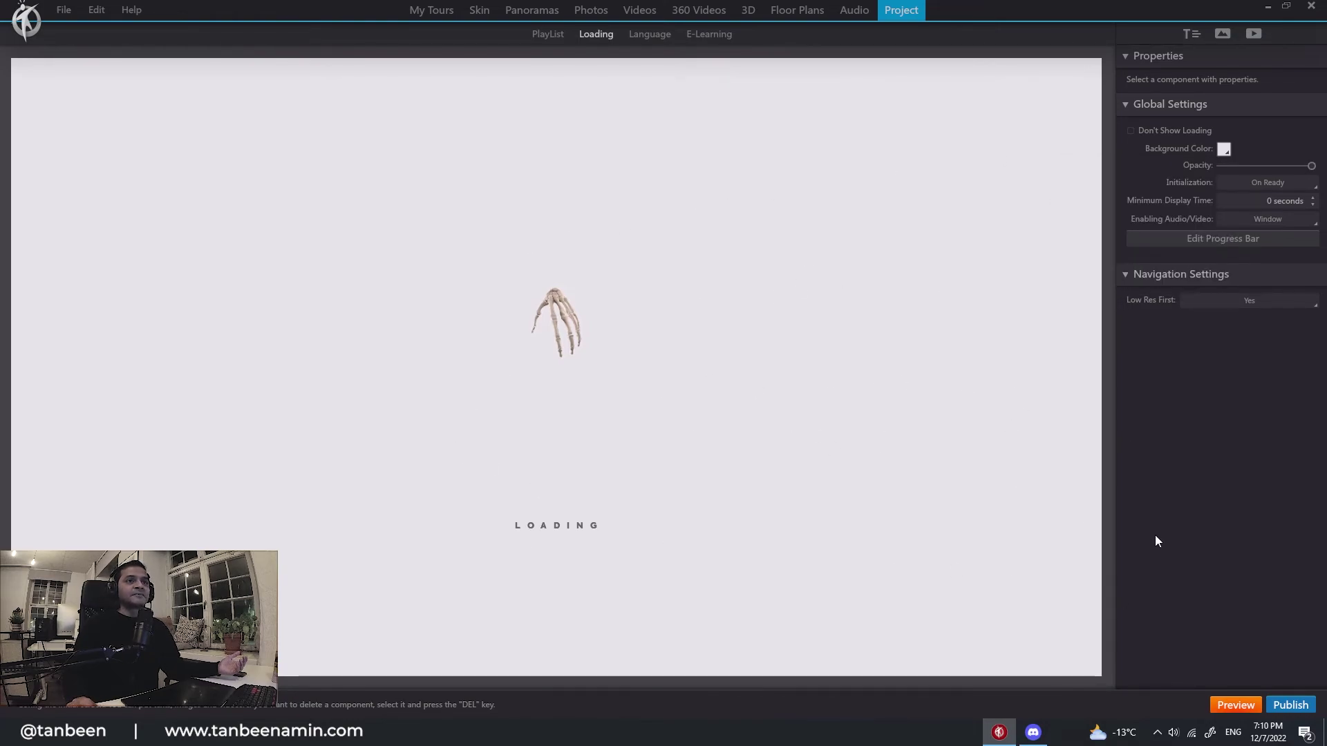
{"action": "left_click", "coordinate": [1291, 705]}
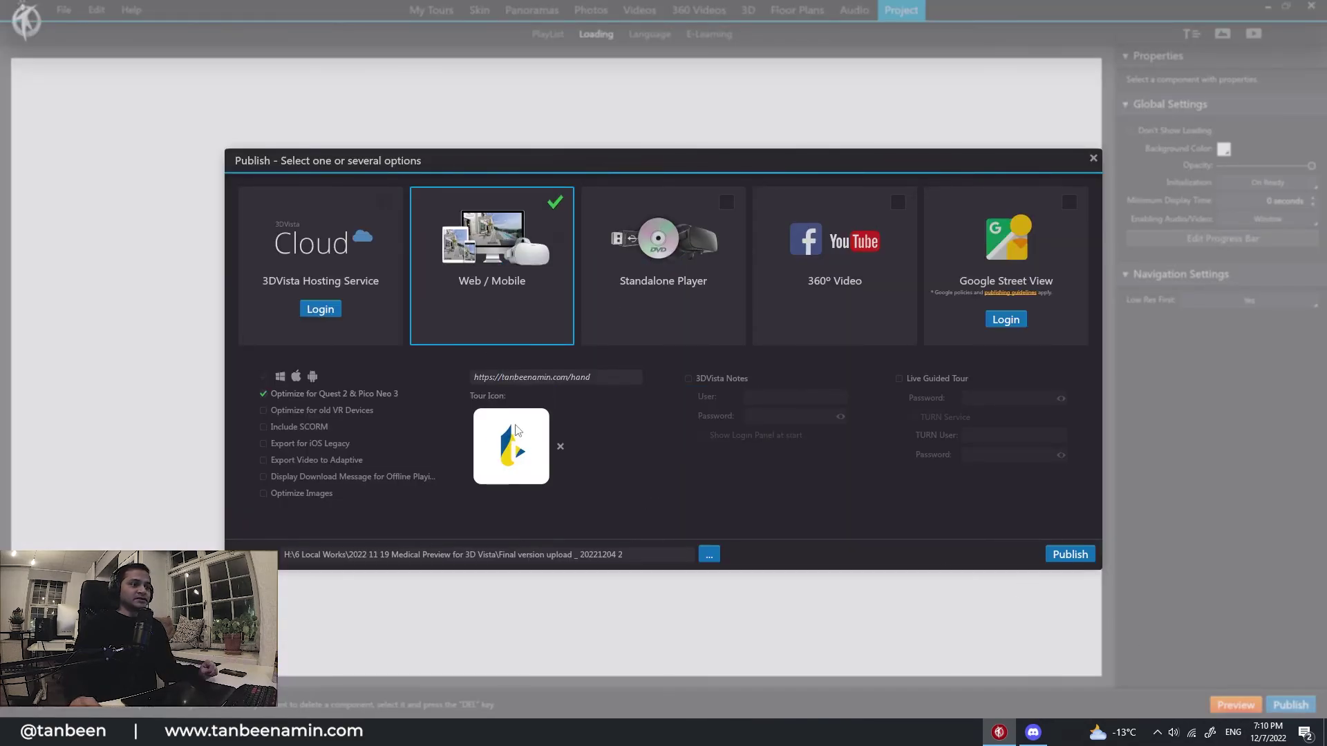
{"action": "left_click_drag", "start_coordinate": [479, 378], "coordinate": [593, 378]}
{"action": "left_click_drag", "start_coordinate": [648, 555], "coordinate": [283, 556]}
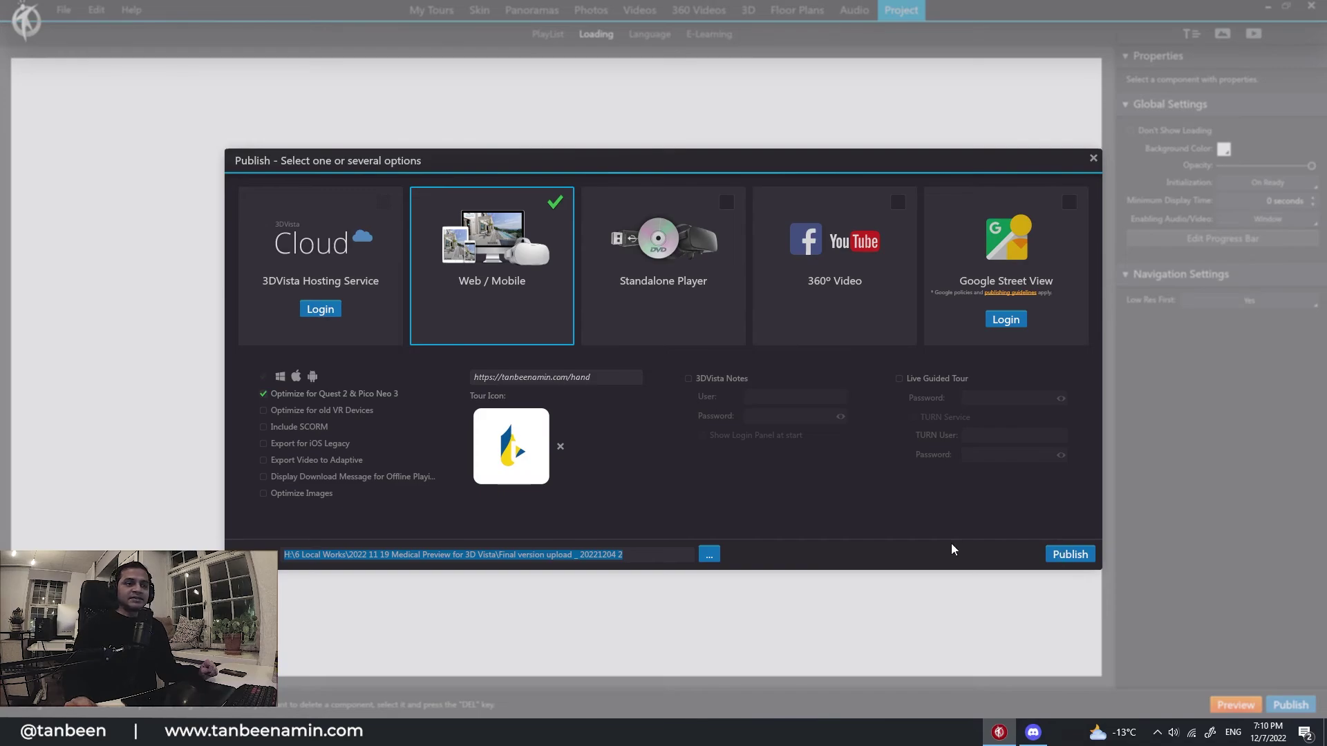
{"action": "left_click", "coordinate": [1092, 159]}
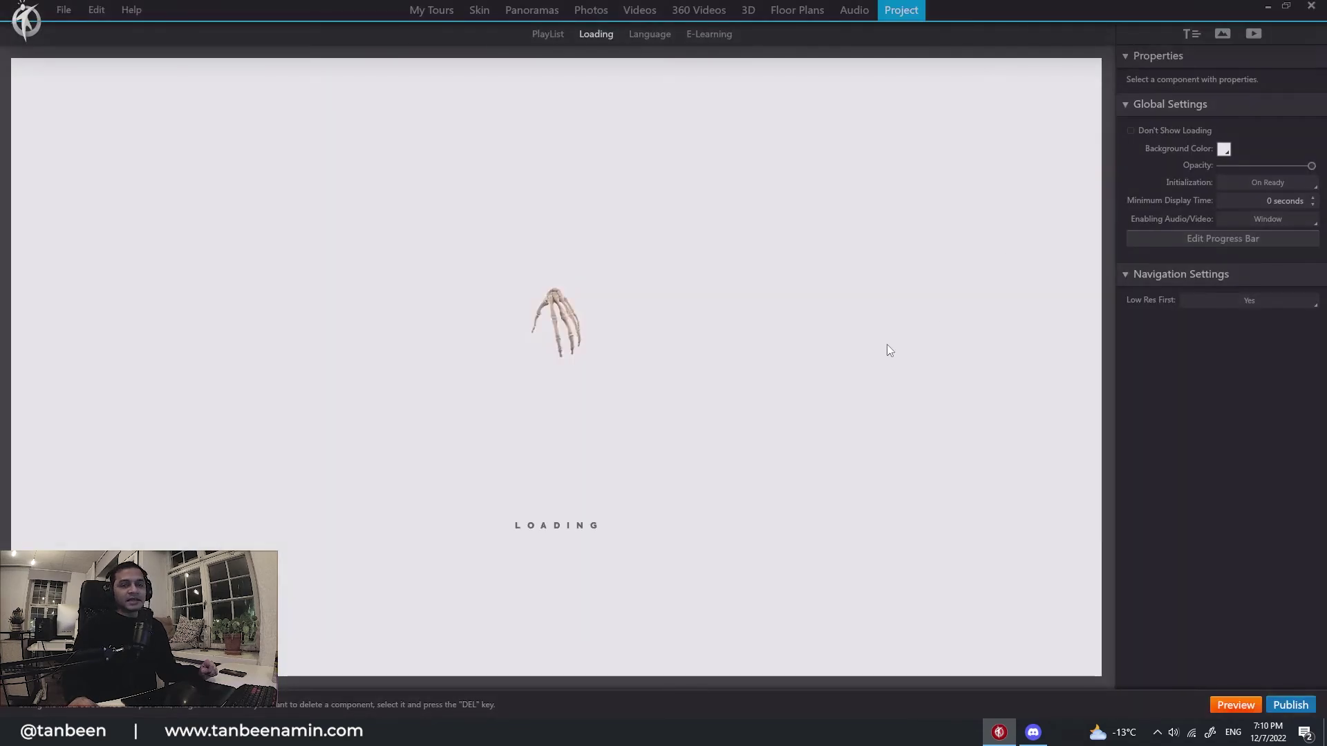